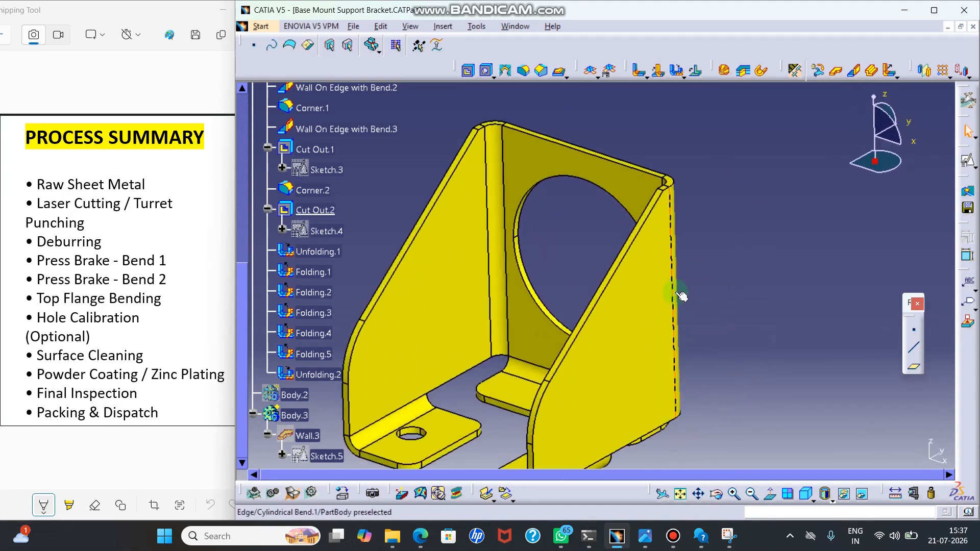
Switch to WhatsApp and examine the dimensions and general notes on the angle bracket drawing
middle_drag(736, 377, 743, 336)
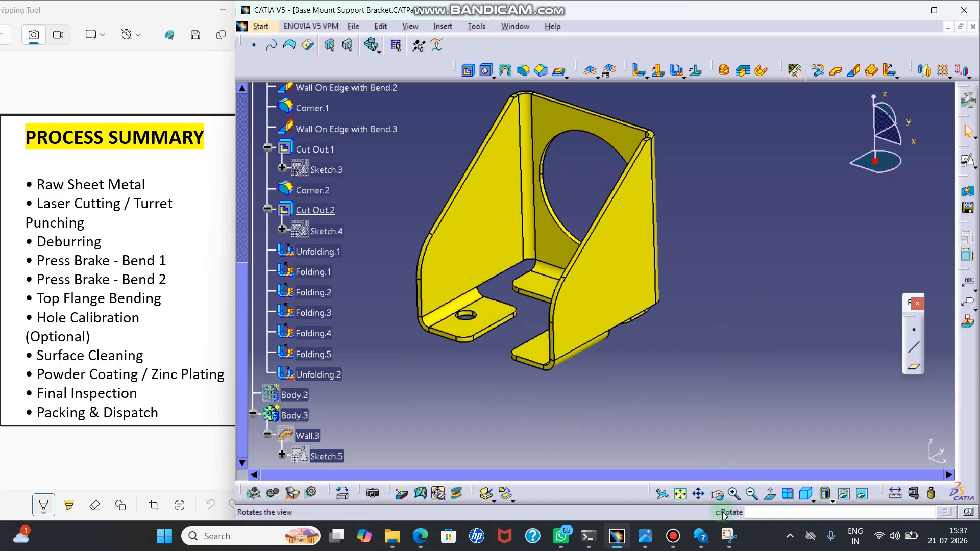
click(731, 539)
click(731, 539)
click(561, 536)
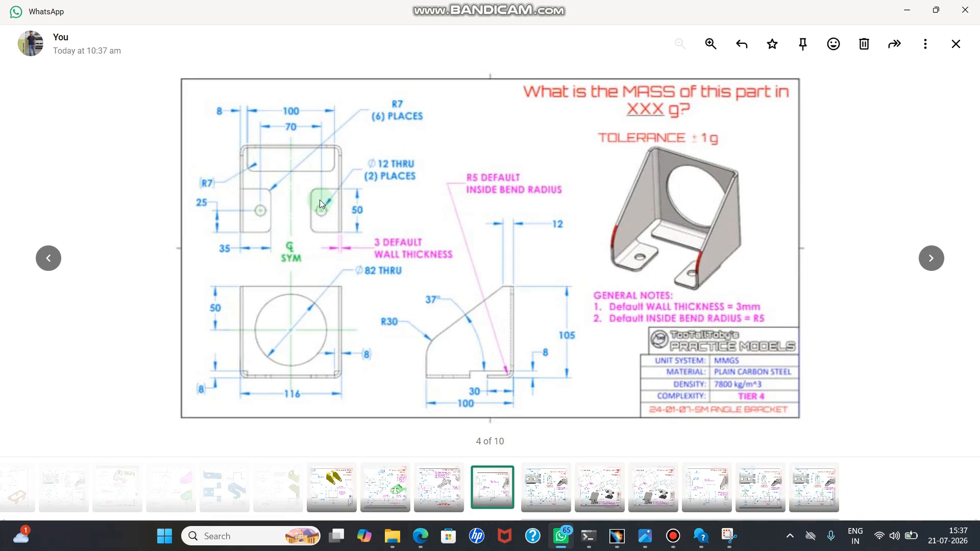
click(907, 10)
Bring up the Process Summary in Snipping Tool beside the model and return to CATIA
mouse_move(728, 536)
click(730, 462)
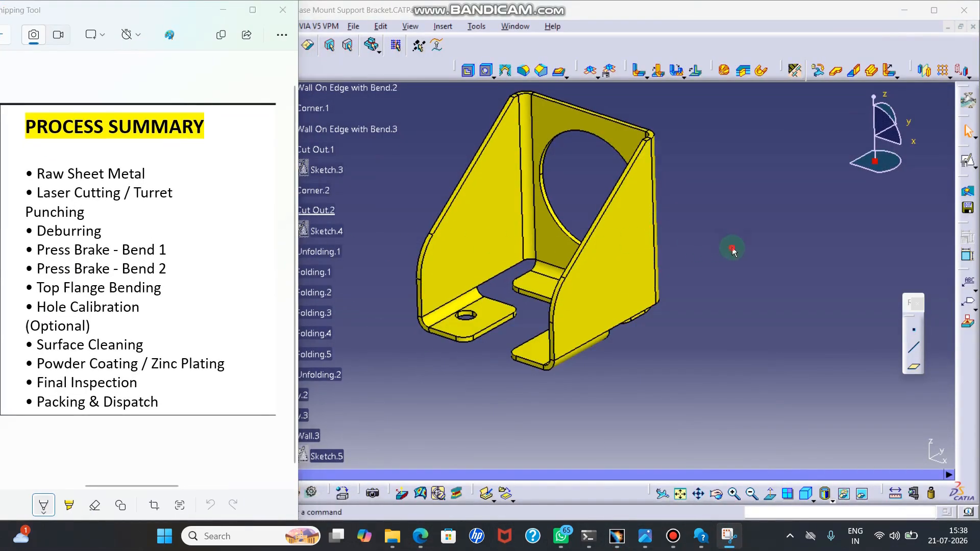
click(732, 248)
Show Wall.3 and hide the folded bracket body so the raw sheet stands alone
ctrl+middle_drag(565, 211, 569, 281)
scroll(378, 325, down, 2)
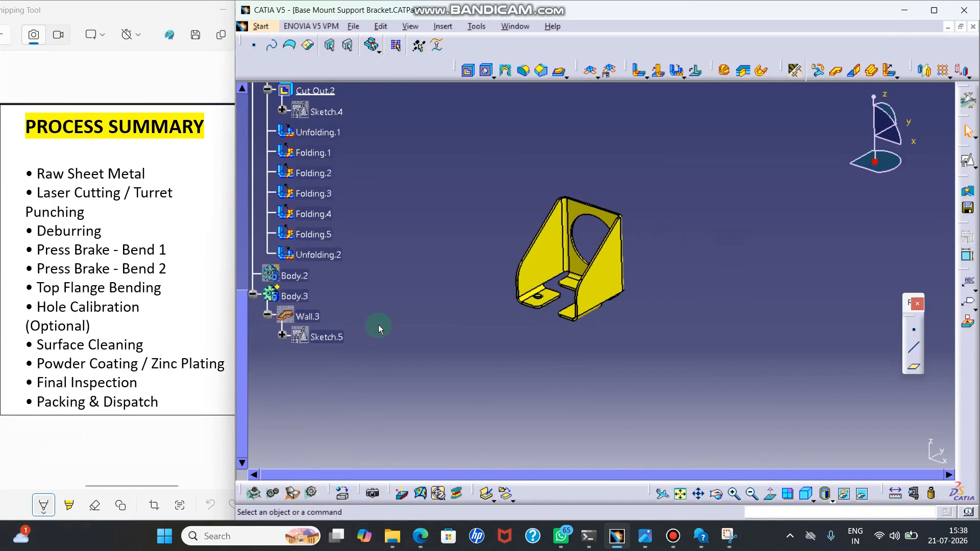
right_click(314, 318)
click(332, 90)
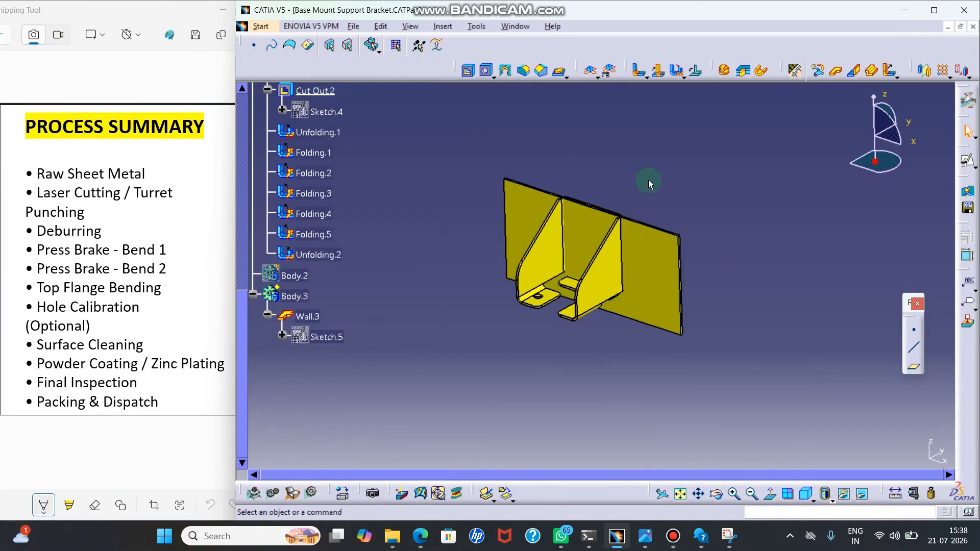
right_click(618, 264)
click(657, 297)
ctrl+middle_drag(711, 280, 672, 234)
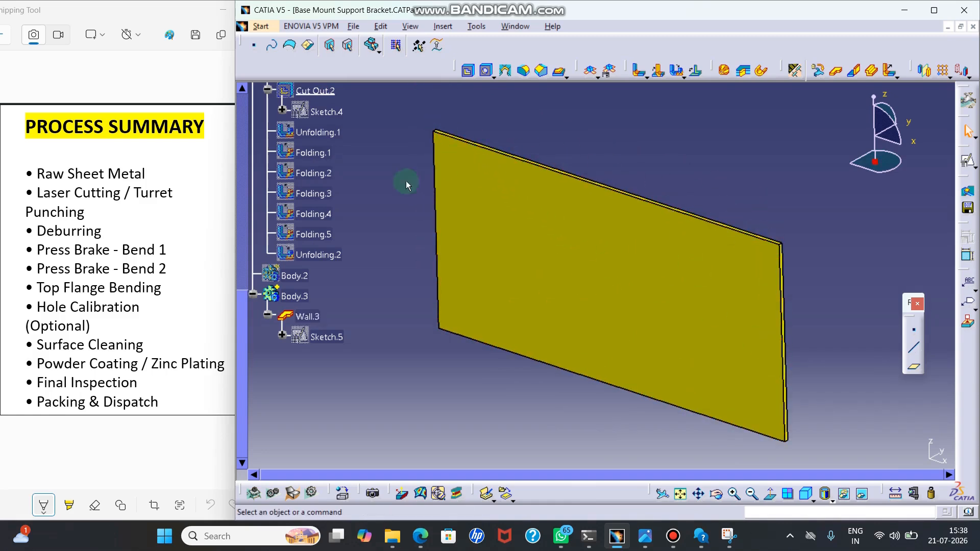
Switch to WhatsApp to look at the bracket drawing again and return to CATIA
click(562, 536)
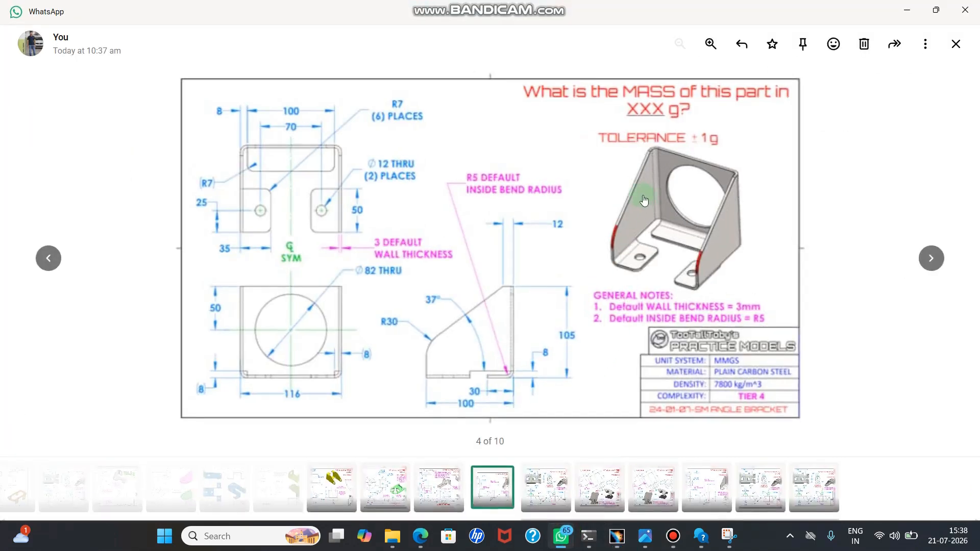
click(907, 14)
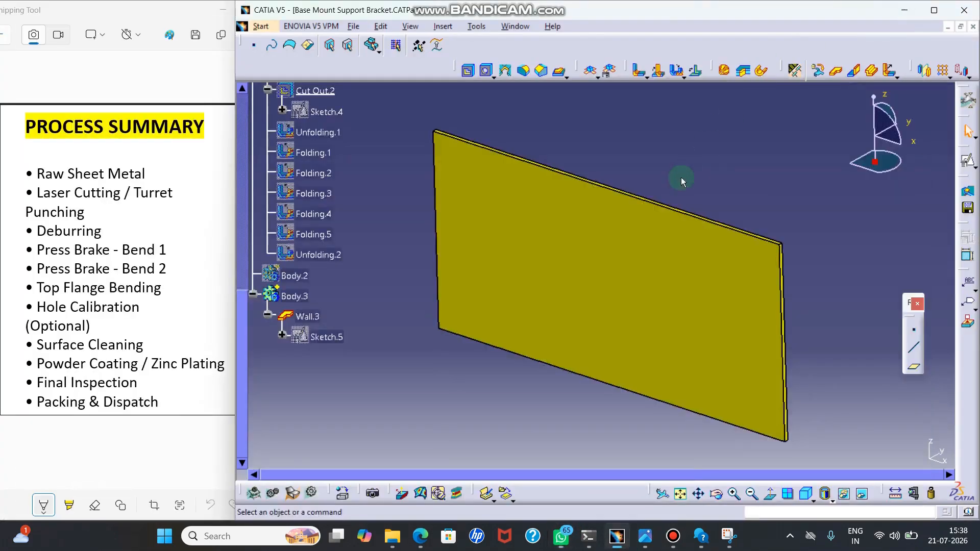
Define Unfolding.1 as the in-work object and hide Wall.3 to show the bracket's flat pattern
scroll(388, 243, up, 2)
right_click(317, 170)
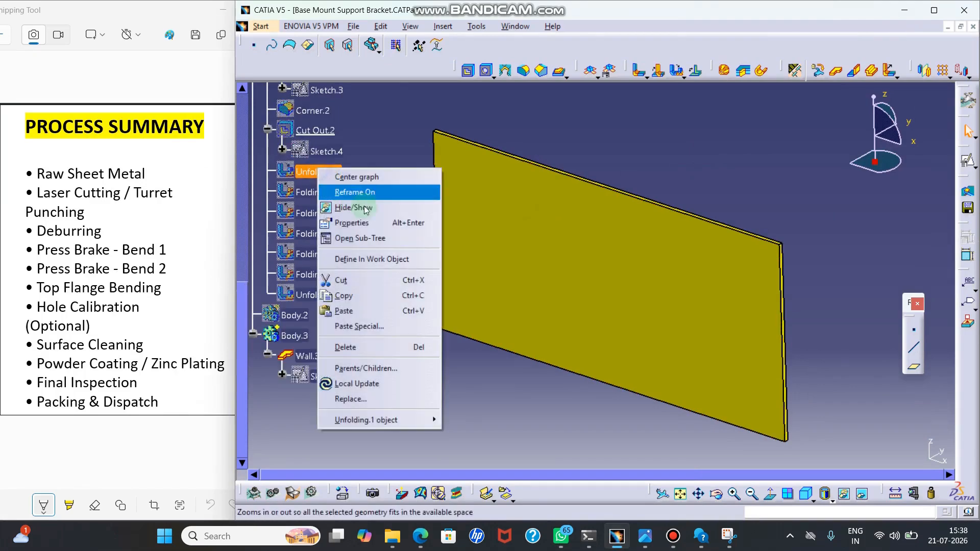
click(378, 259)
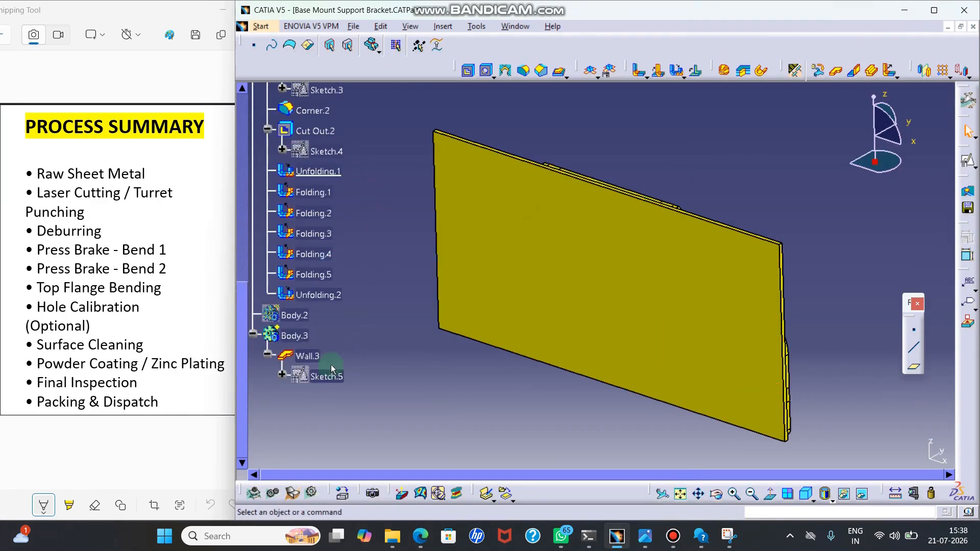
click(317, 356)
right_click(318, 356)
click(352, 131)
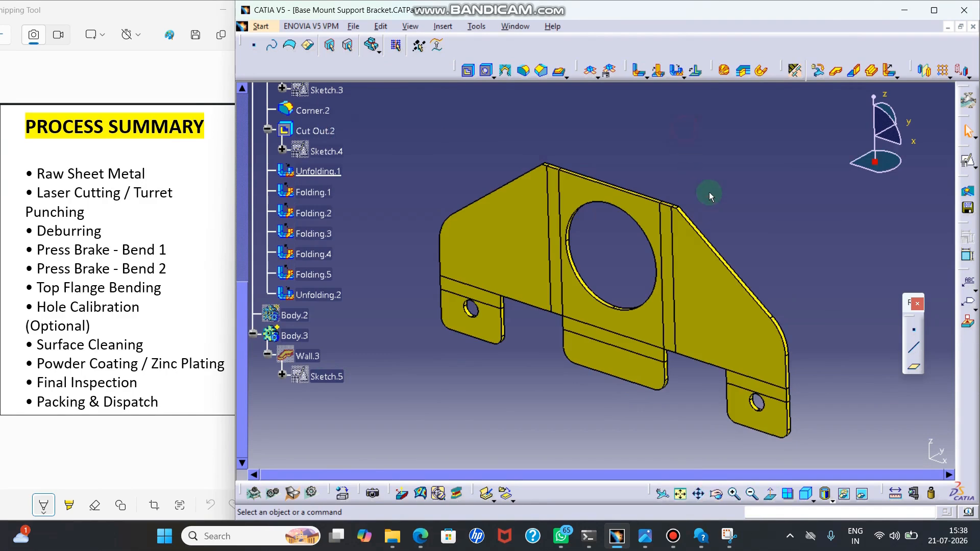
Compare the folded and flat bracket by defining Cut Out.2 and then Unfolding.1 as the in-work object
click(315, 130)
right_click(315, 130)
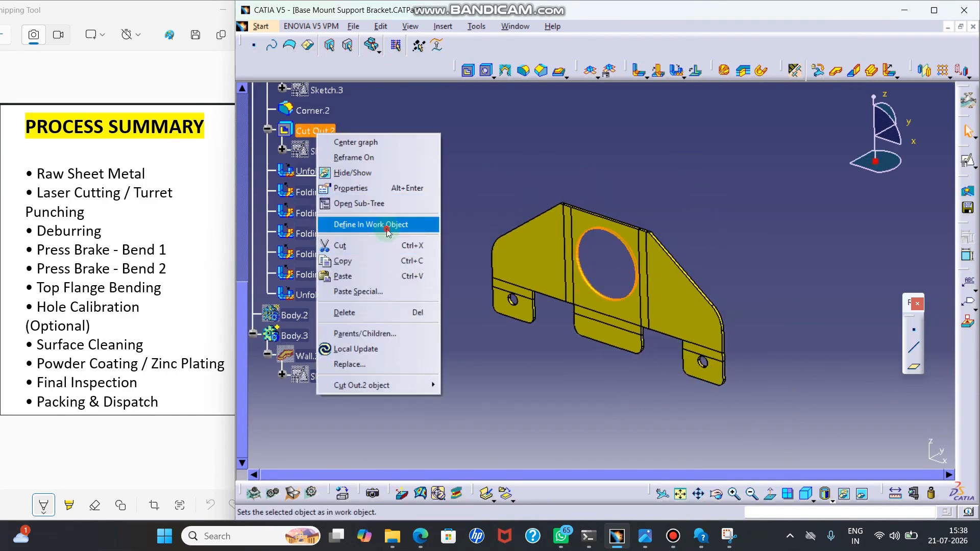
click(379, 220)
click(318, 171)
right_click(317, 172)
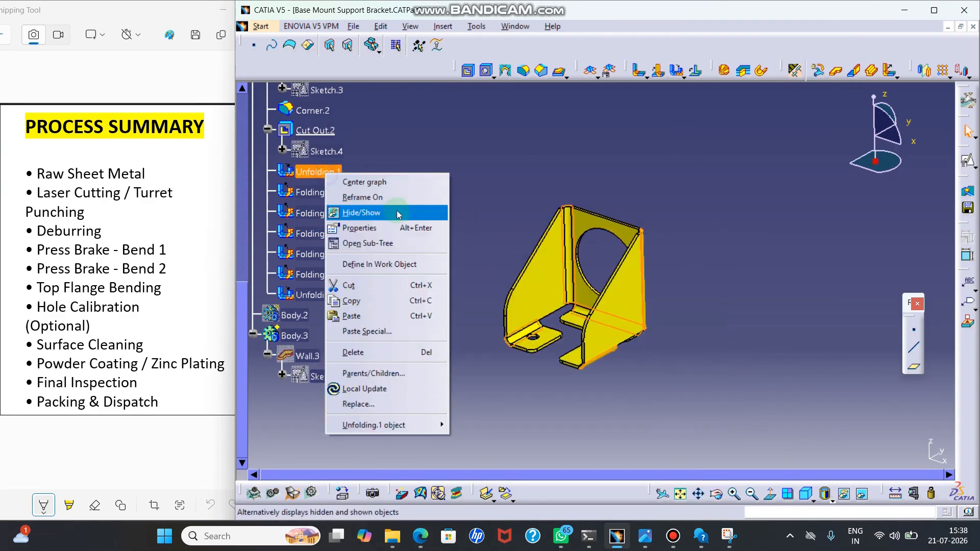
click(408, 265)
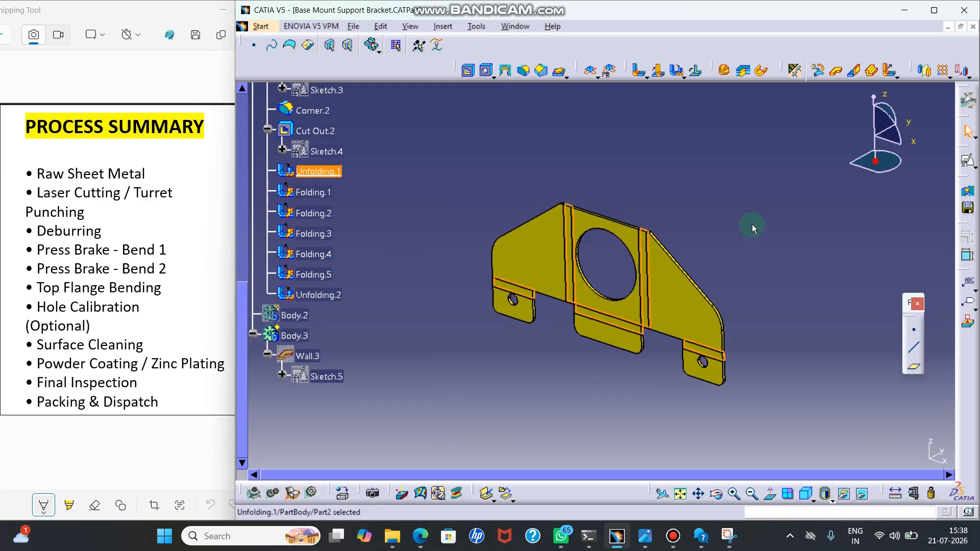
ctrl+middle_drag(739, 240, 756, 197)
click(784, 201)
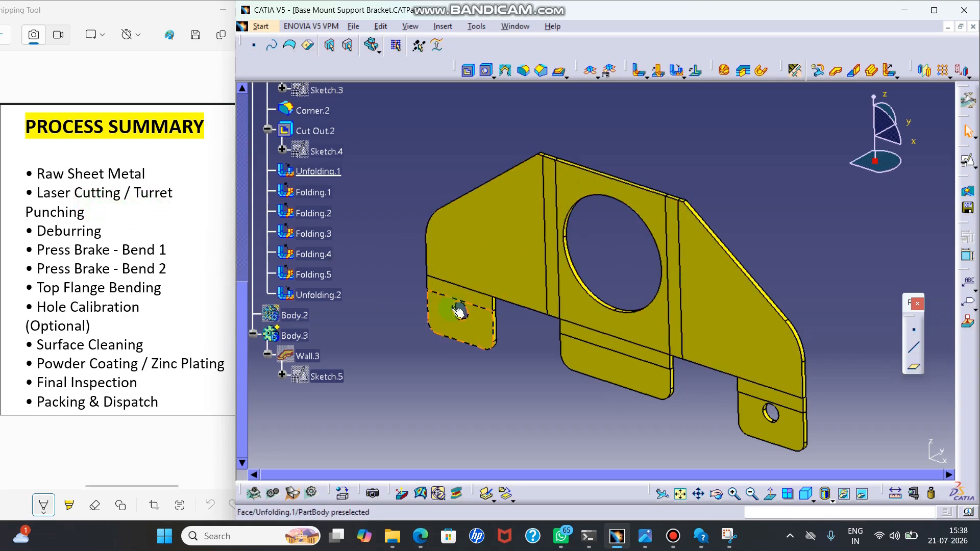
Fold the two side walls by defining Folding.1 and then Folding.2 as the in-work object
click(312, 193)
right_click(317, 194)
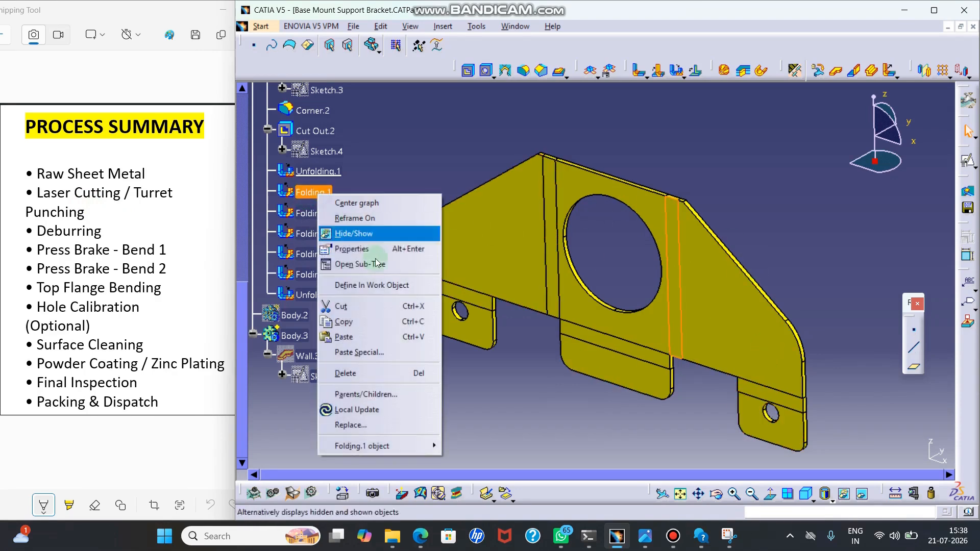
click(393, 288)
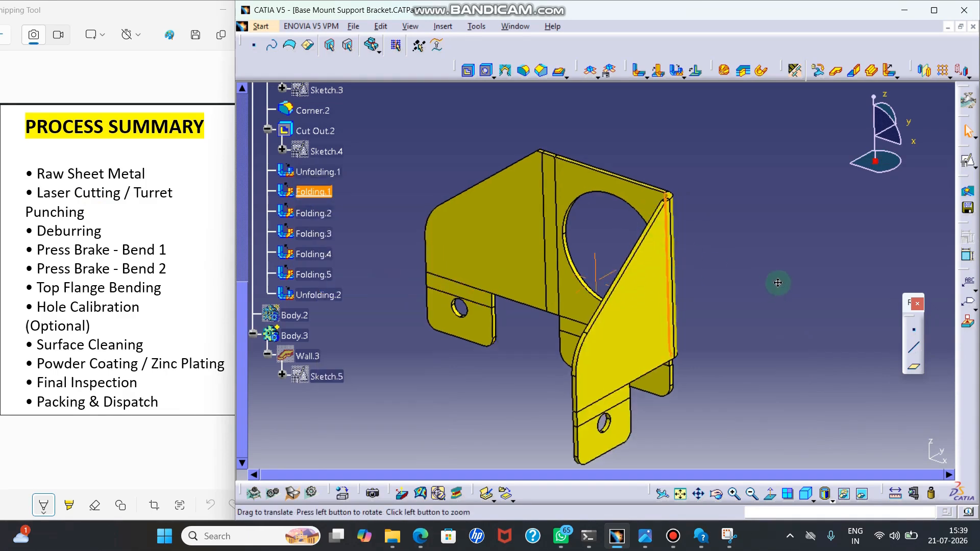
middle_drag(780, 284, 787, 249)
right_click(305, 213)
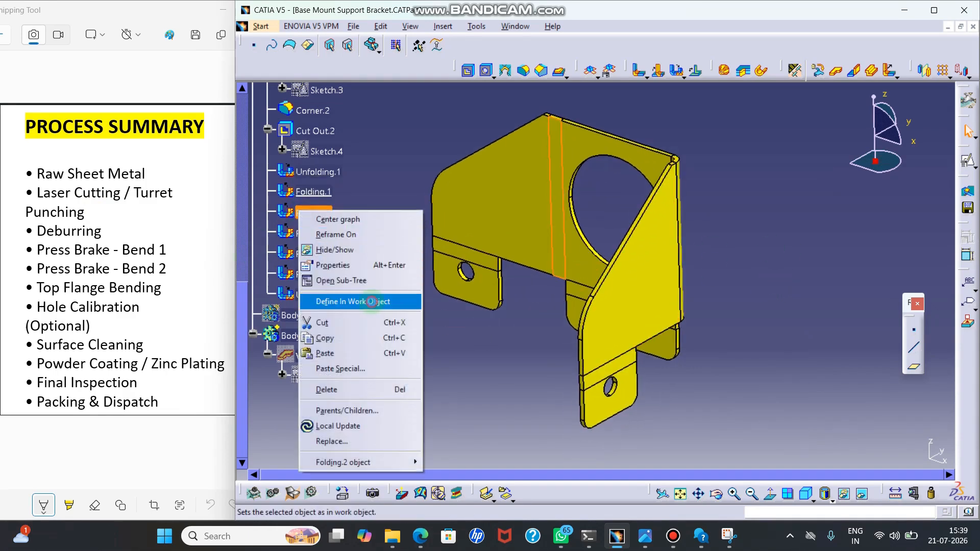
click(349, 302)
Fold the three base flanges by defining Folding.3, Folding.4 and Folding.5 in turn as the in-work object
right_click(313, 241)
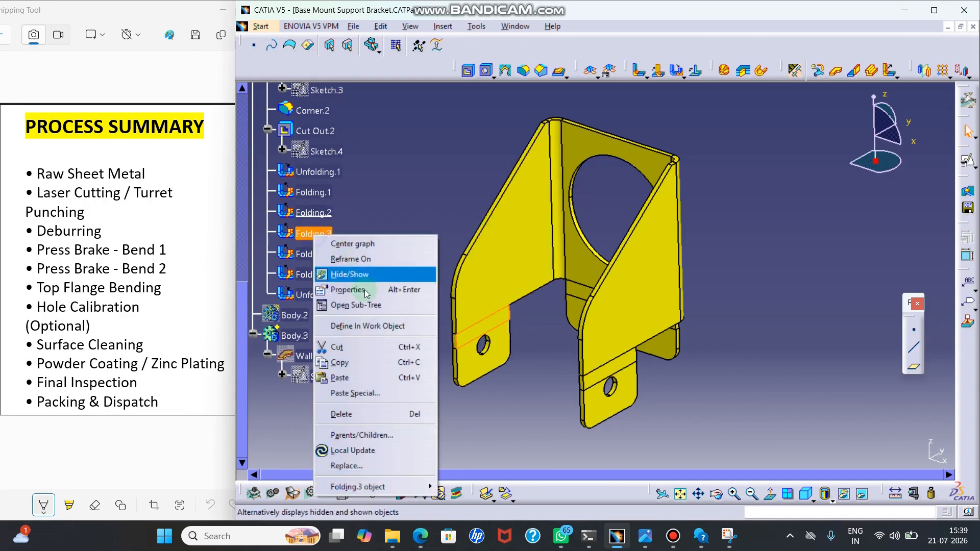
click(357, 325)
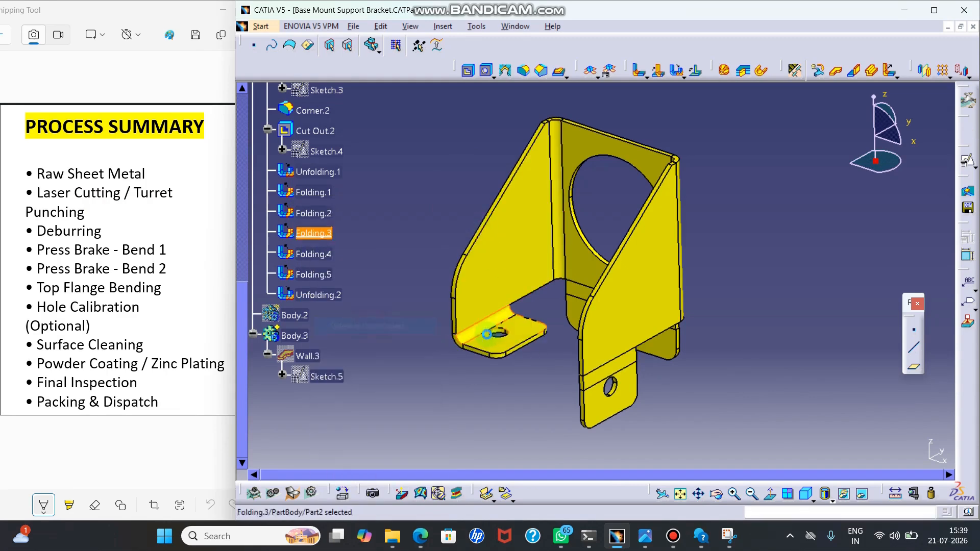
right_click(313, 254)
click(352, 343)
right_click(318, 279)
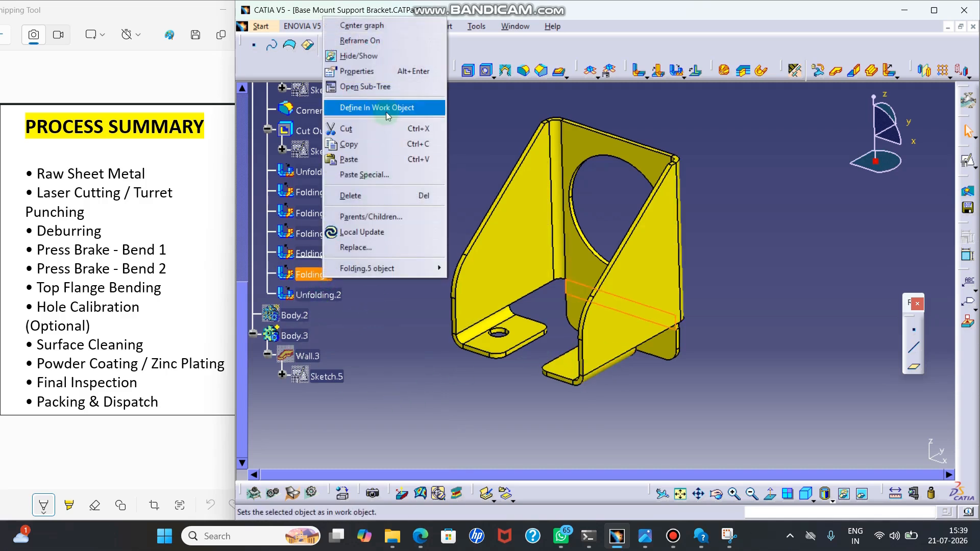
click(384, 105)
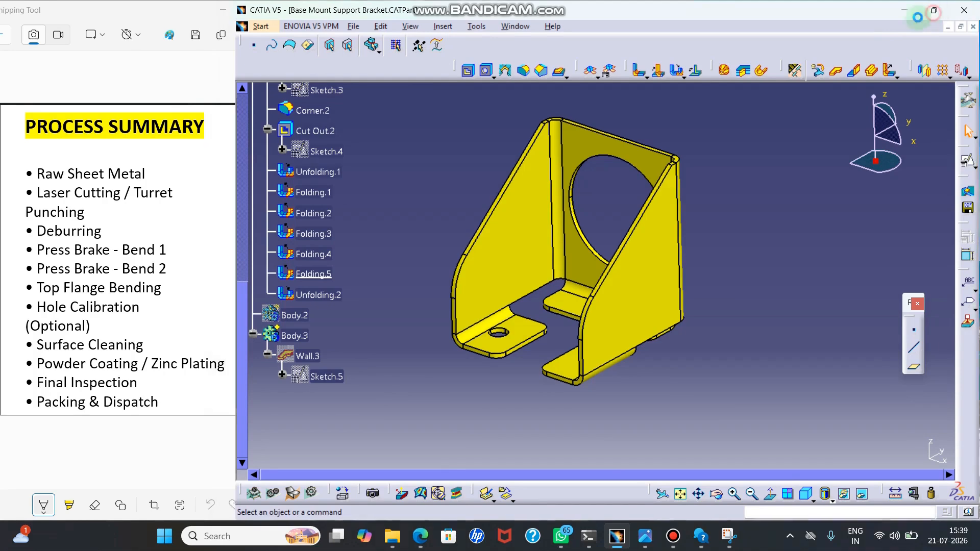
Maximize the CATIA window and create a new part in the Generative Sheetmetal Design workbench
click(934, 10)
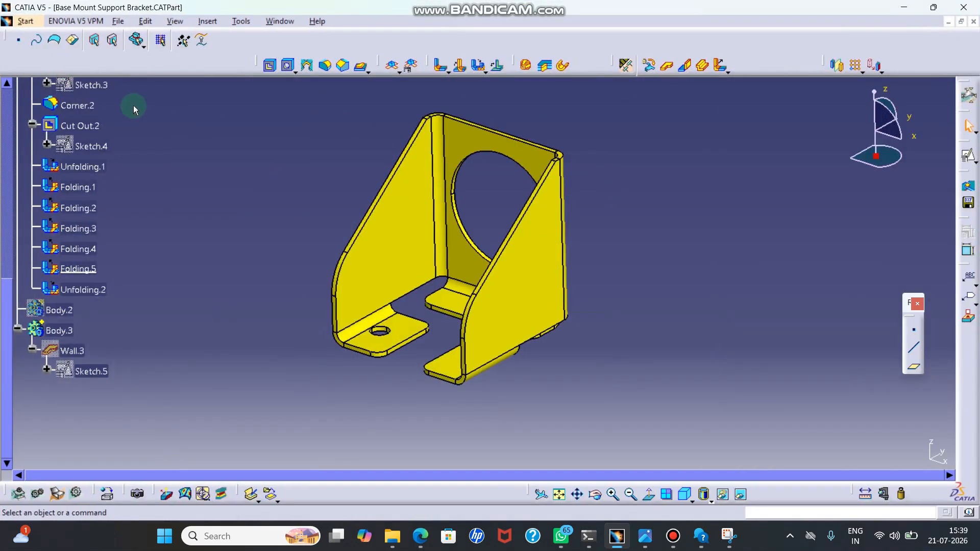
click(26, 21)
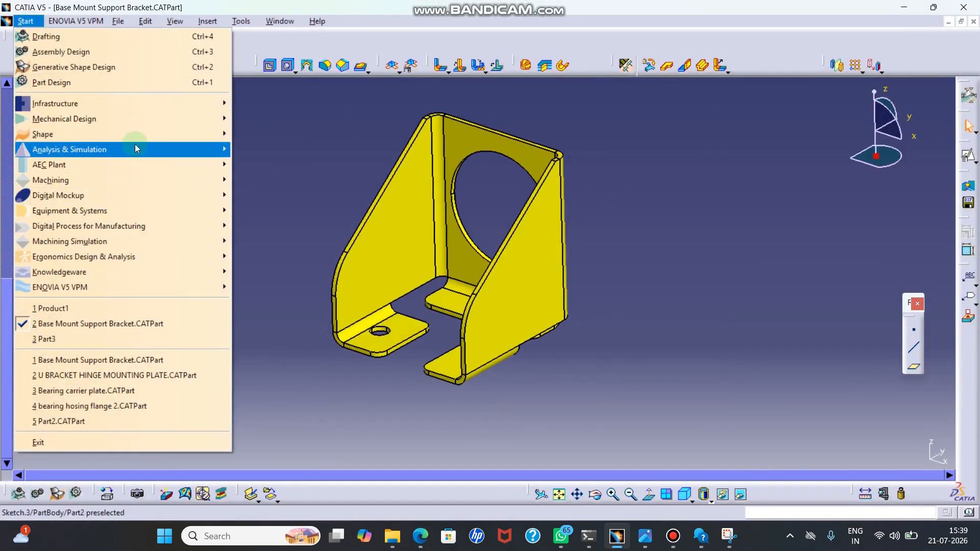
click(153, 120)
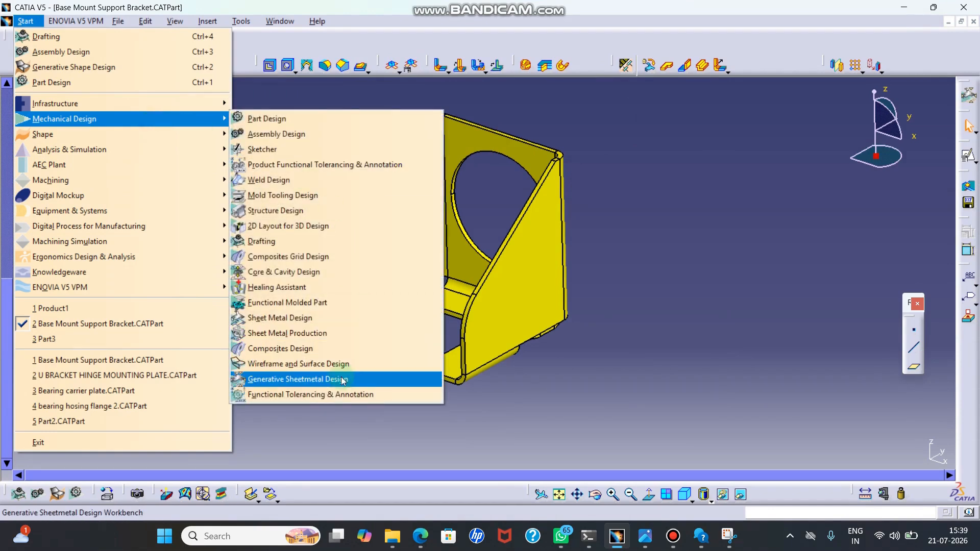
click(342, 380)
click(312, 300)
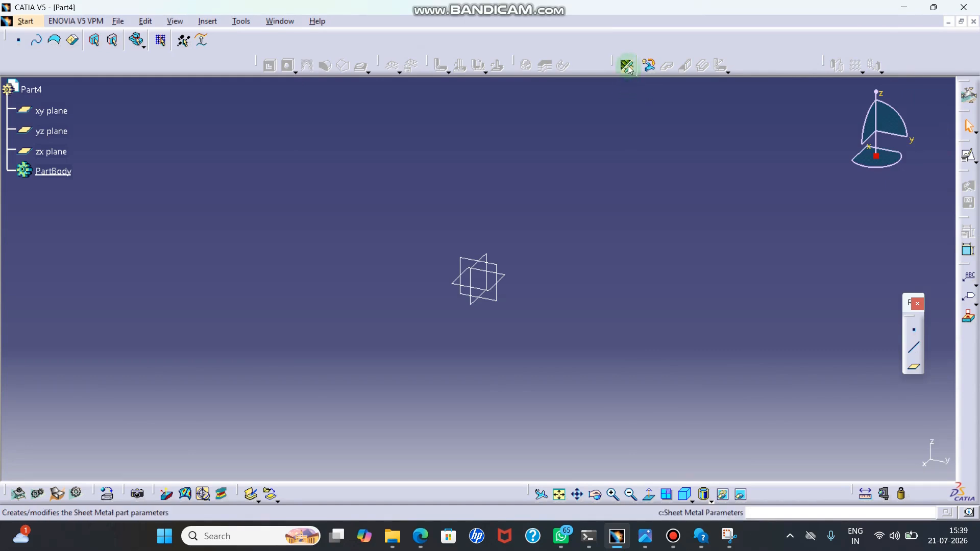
Define the sheet metal parameters with a 3 mm thickness and a 5 mm default bend radius
drag(620, 64, 633, 108)
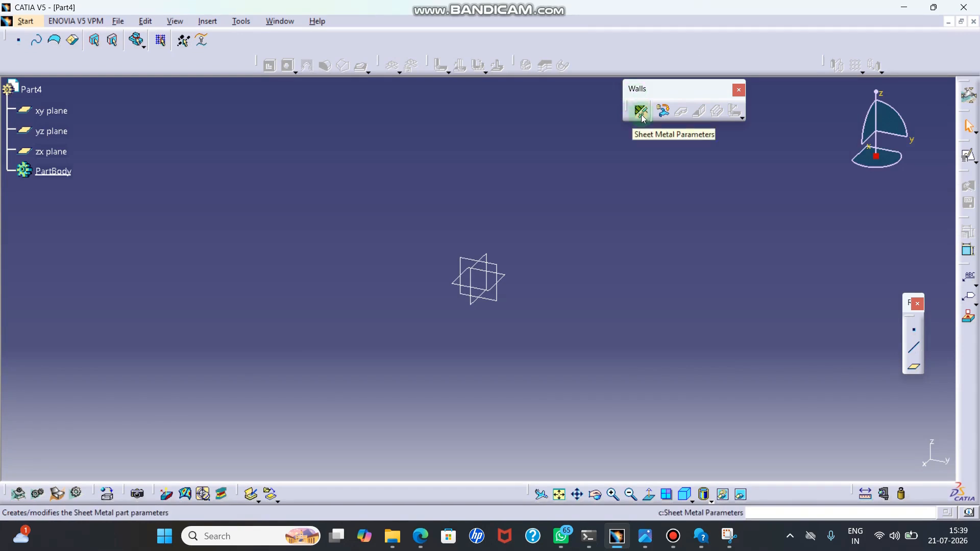
click(642, 112)
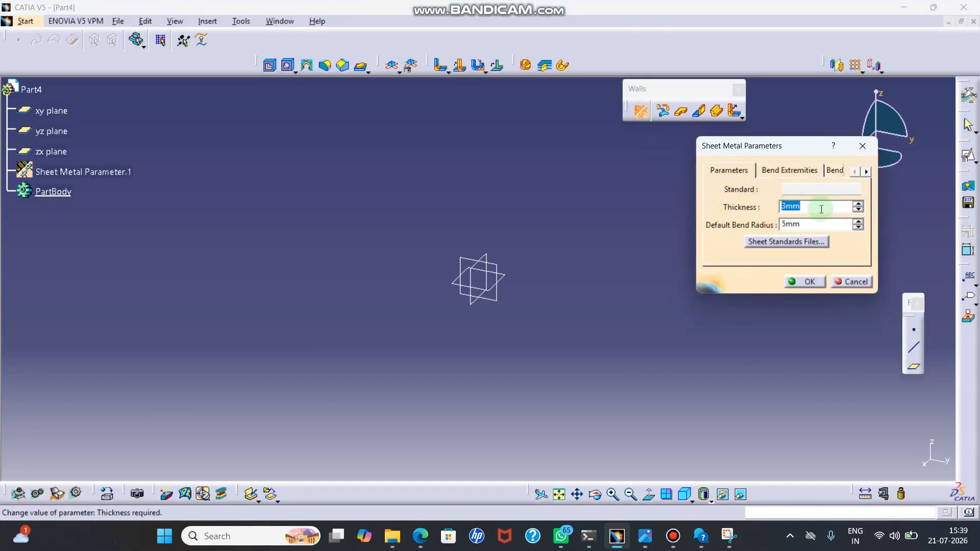
double_click(803, 224)
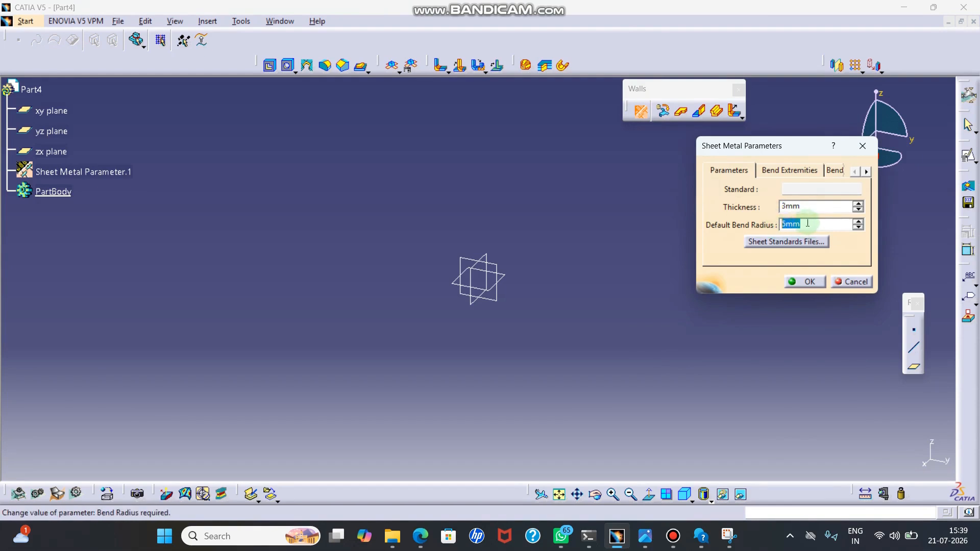
click(805, 281)
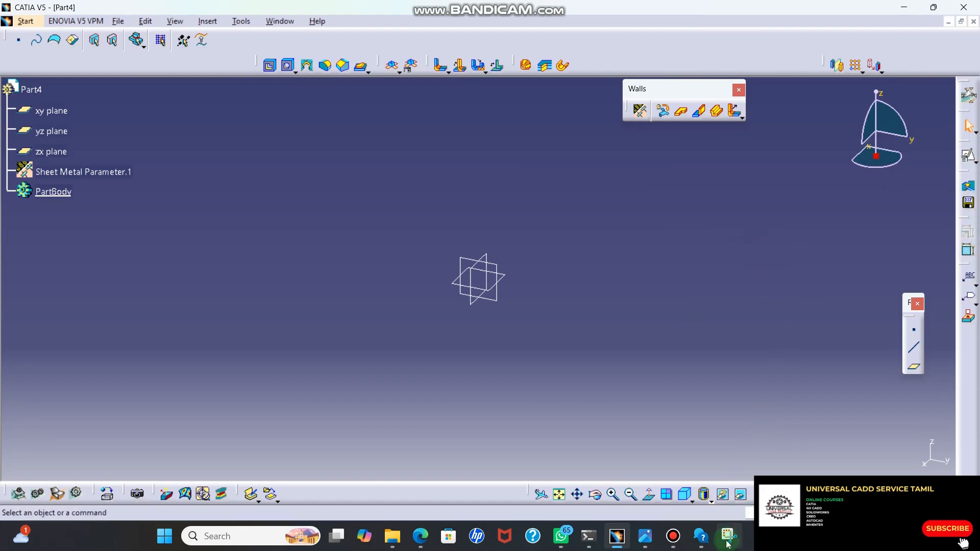
Switch to WhatsApp to examine the bracket's side-view dimensions and return to CATIA
mouse_move(562, 536)
click(575, 483)
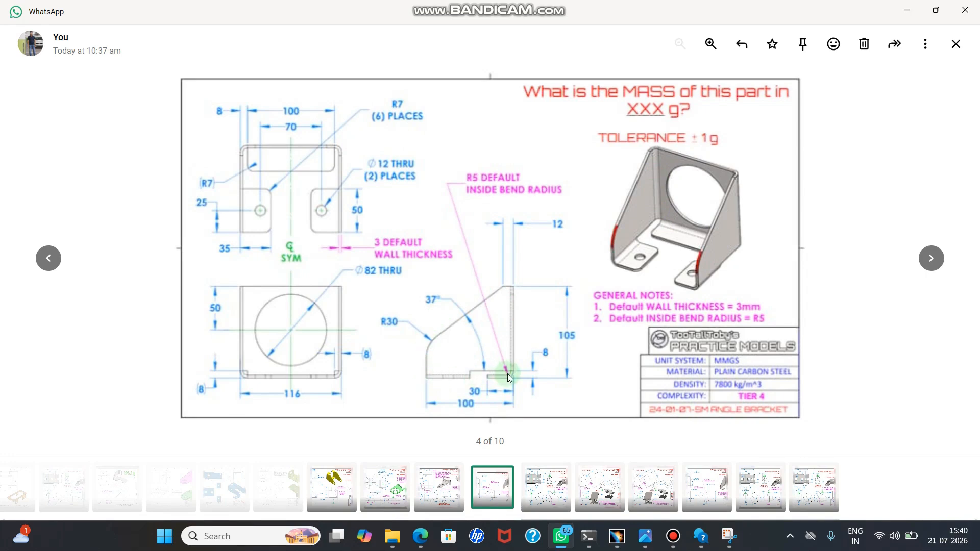
click(912, 8)
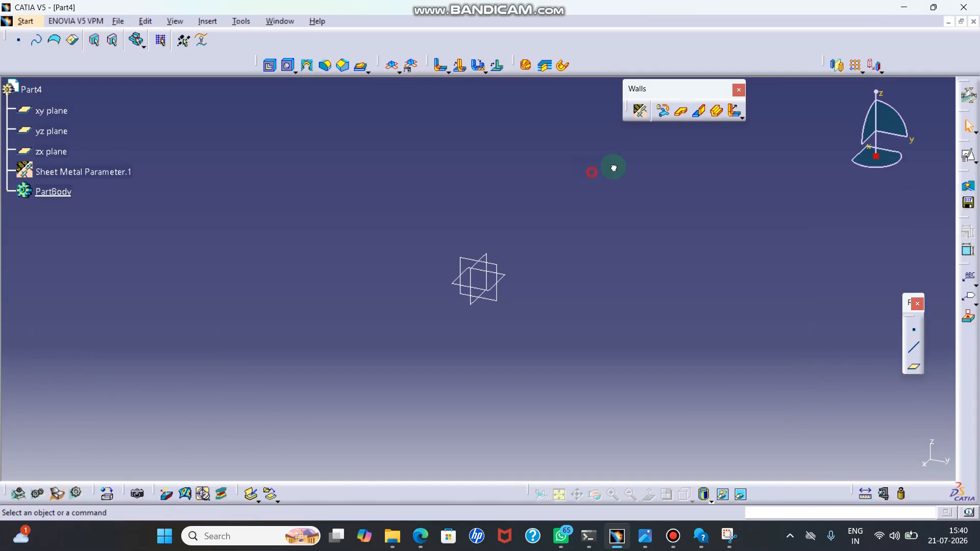
Start a positioned sketch on the zx plane
click(968, 156)
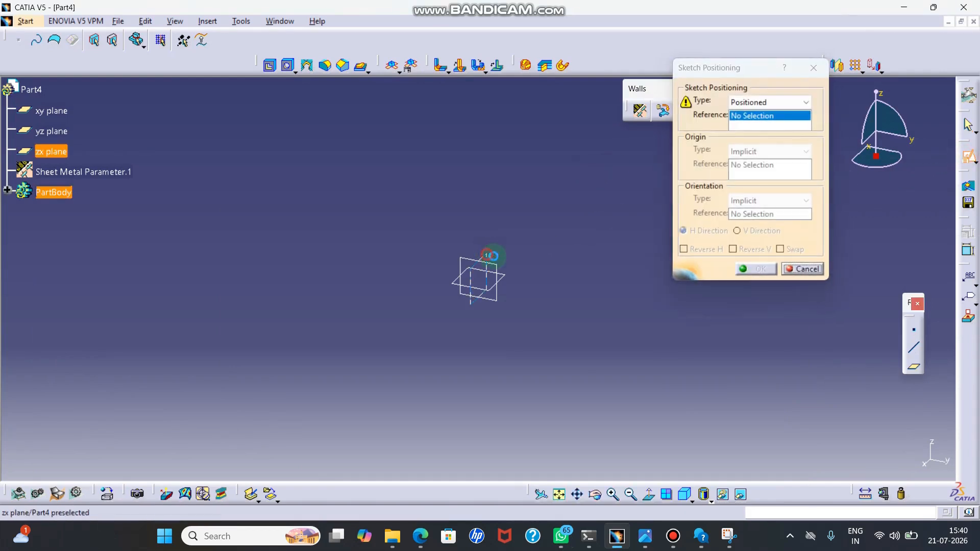
click(484, 253)
click(755, 269)
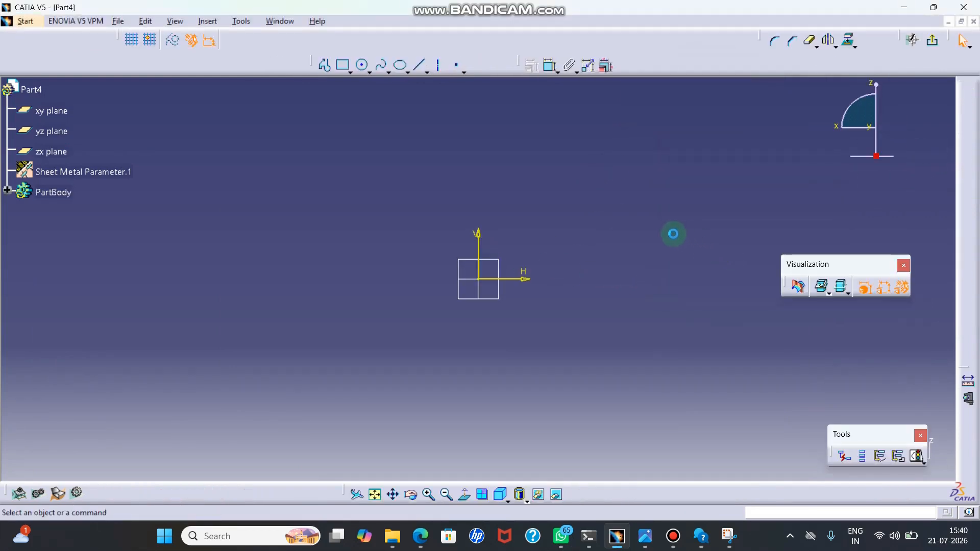
Sketch a closed profile from the origin, about 93 mm wide and 101 mm high, with a short top edge, sloped edge and tangent arc
click(325, 65)
click(479, 278)
click(636, 280)
click(636, 108)
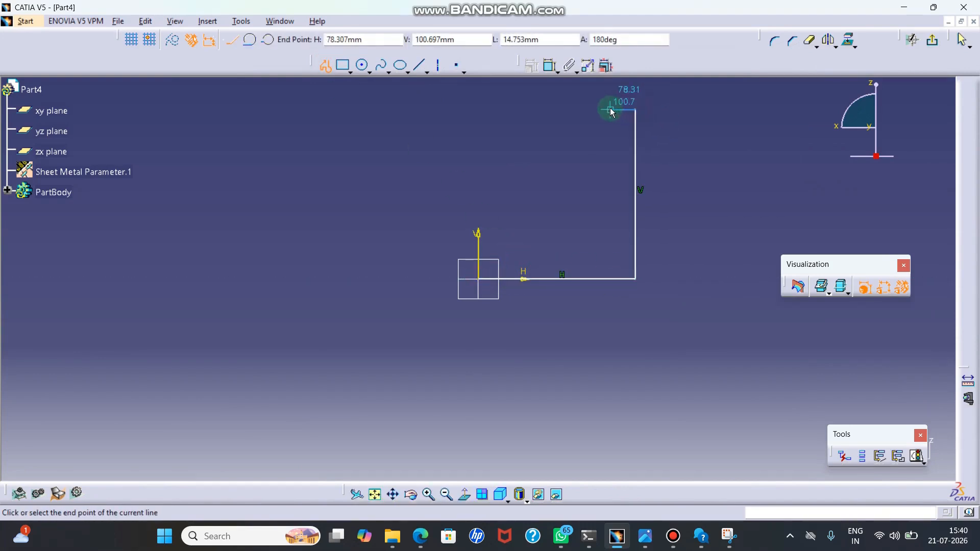
click(605, 117)
click(485, 187)
click(249, 40)
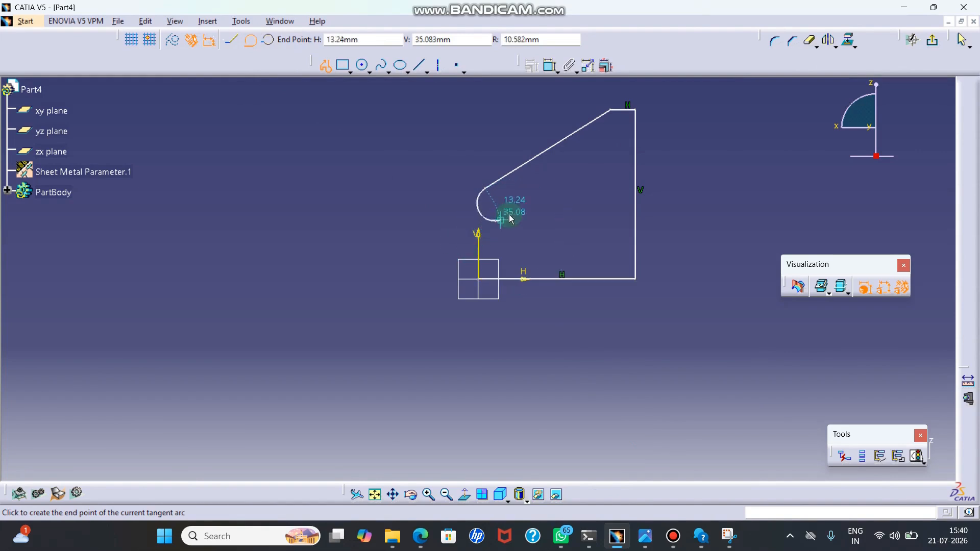
click(467, 233)
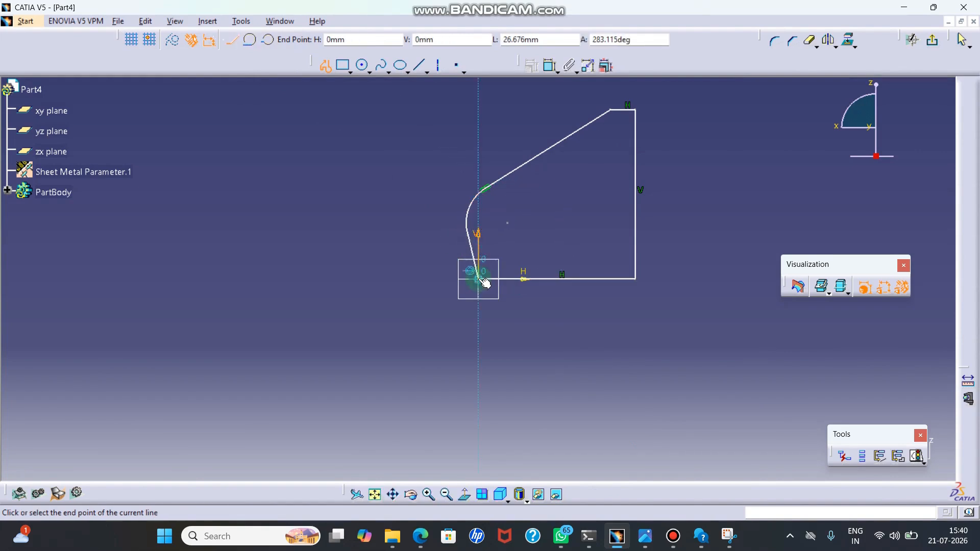
click(479, 279)
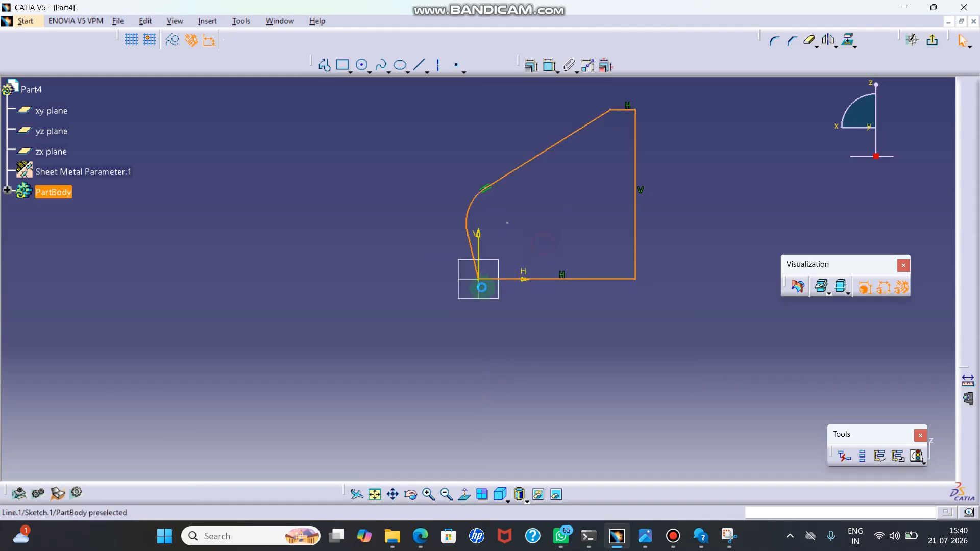
Constrain the short line rising from the origin to be vertical
click(574, 235)
mouse_move(584, 219)
middle_down()
mouse_move(597, 206)
mouse_move(464, 273)
mouse_move(457, 293)
middle_up()
middle_drag(504, 223, 486, 274)
click(599, 254)
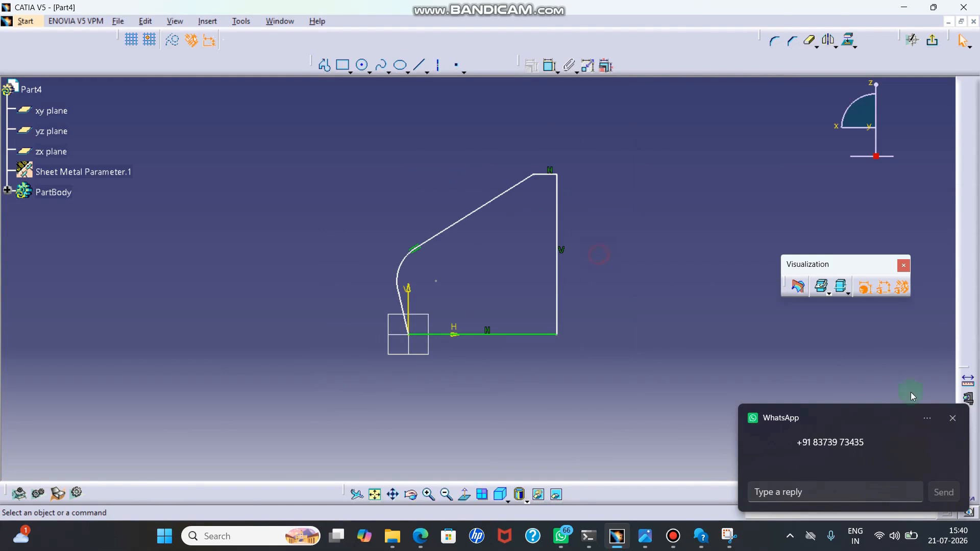
click(953, 419)
click(463, 278)
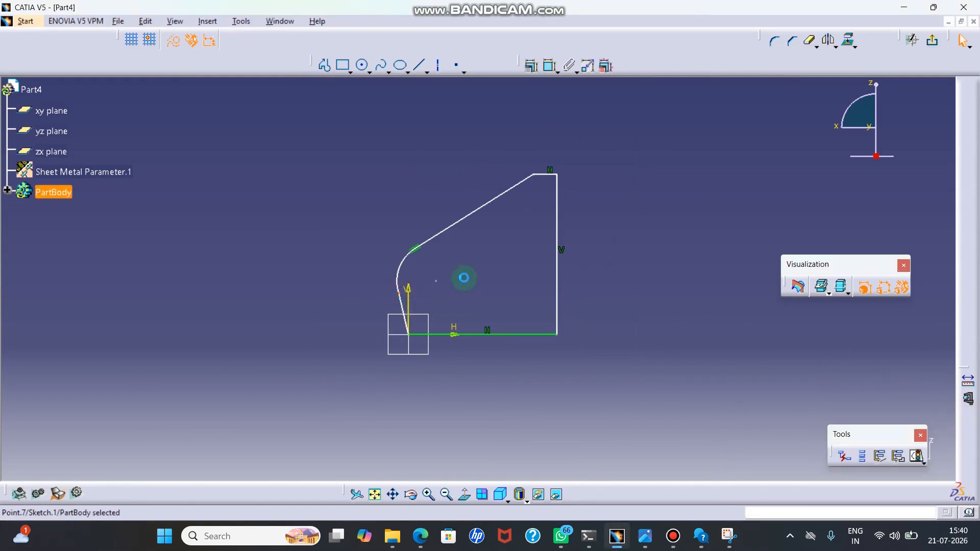
ctrl+click(405, 308)
click(532, 65)
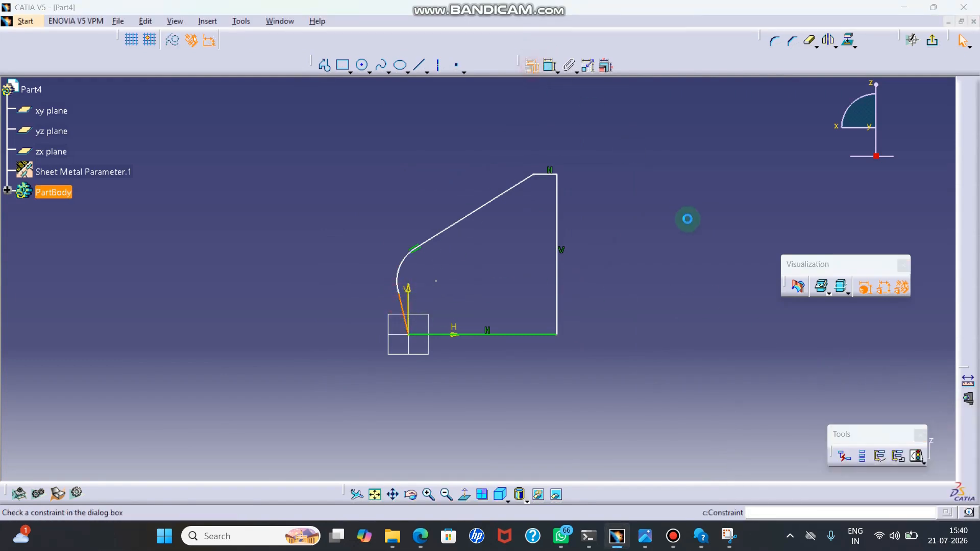
click(803, 275)
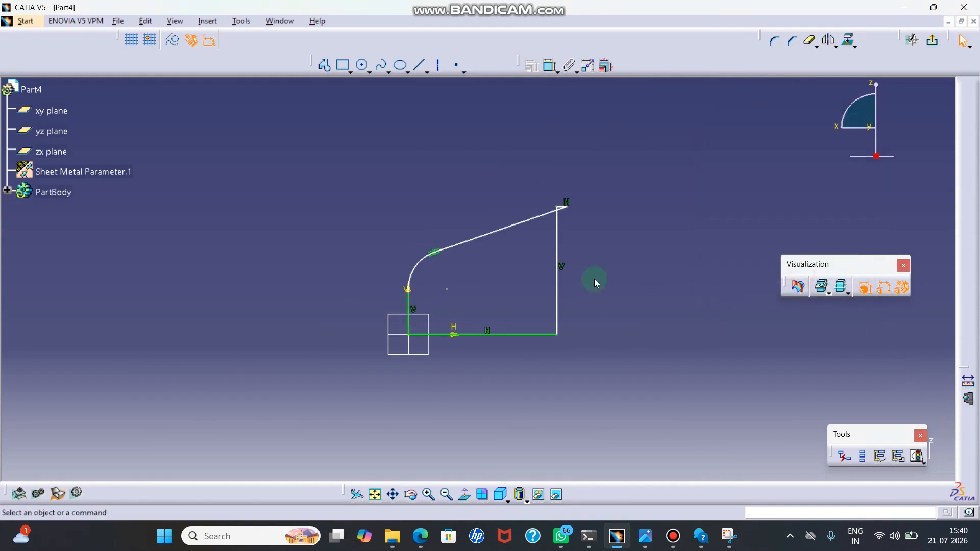
Make the corner arc tangent to the vertical line at the origin, and reposition the sloped edge's upper end inside the profile
drag(490, 234, 487, 189)
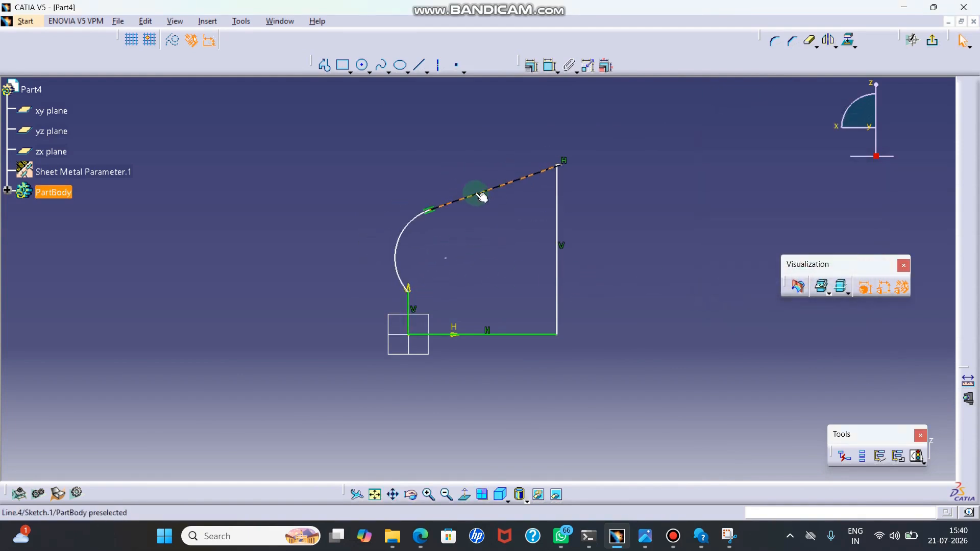
click(407, 278)
ctrl+click(409, 307)
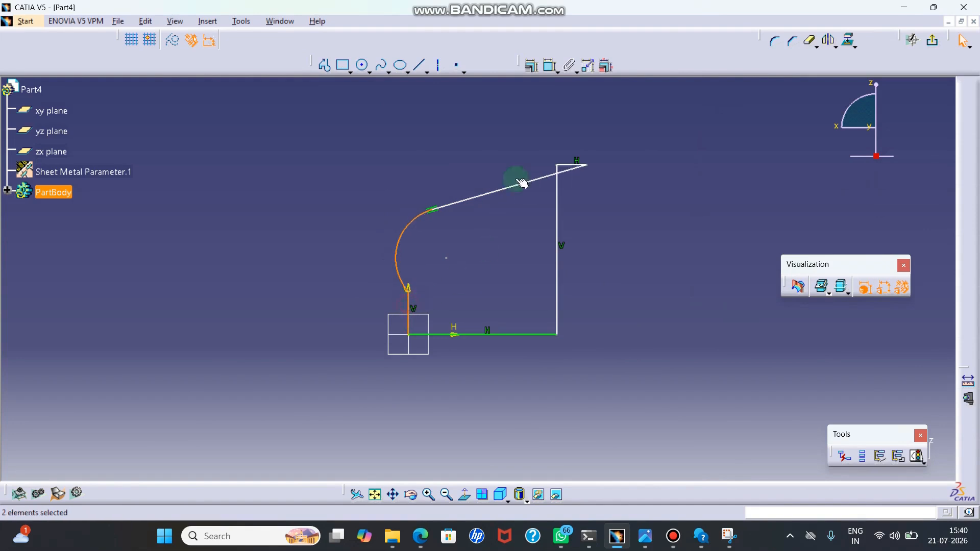
click(533, 68)
click(807, 184)
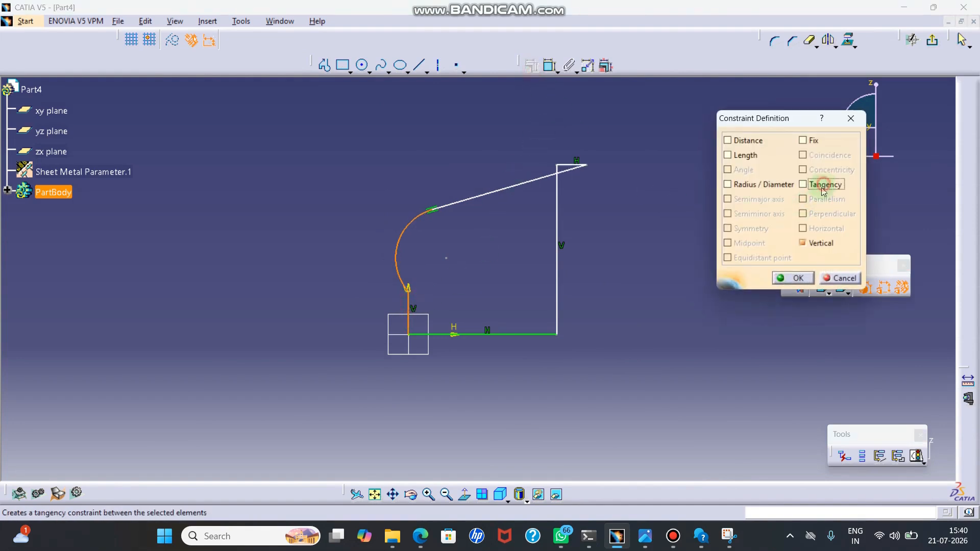
click(788, 279)
drag(596, 164, 503, 164)
Dimension the horizontal distance between the profile's two vertical edges and set it to 100 mm
click(549, 67)
click(558, 232)
click(409, 280)
click(476, 391)
double_click(456, 356)
text(100)
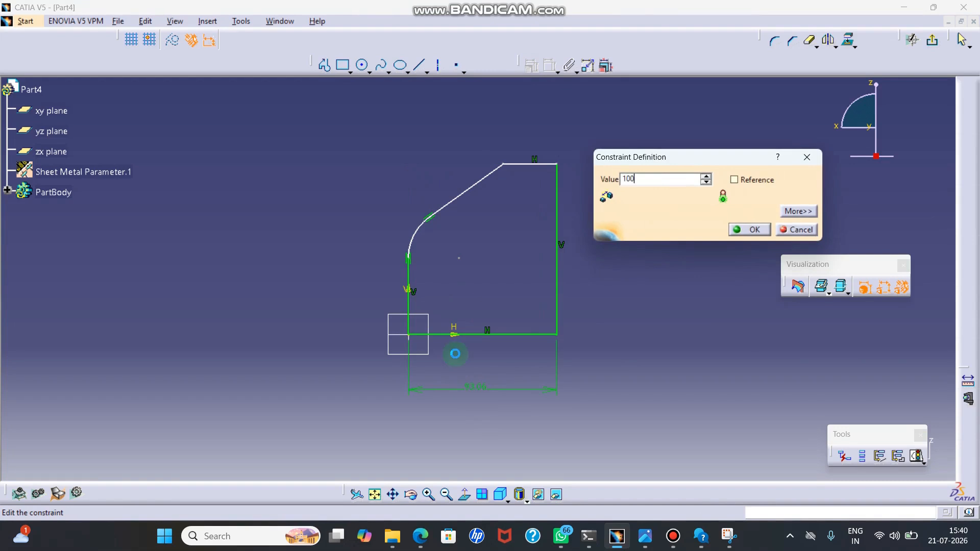
key(Return)
Dimension the profile's long vertical edge and set its length to 97 mm
click(571, 238)
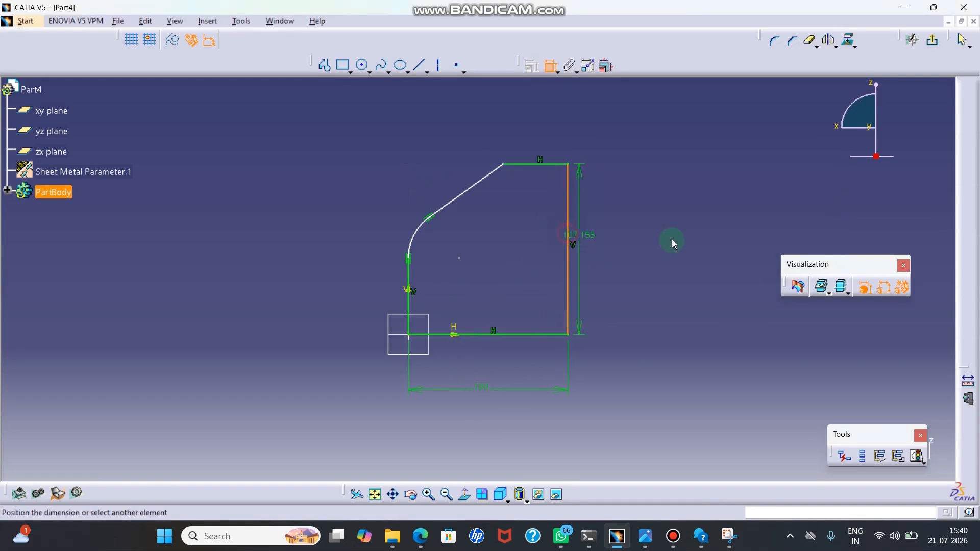
click(676, 237)
double_click(678, 234)
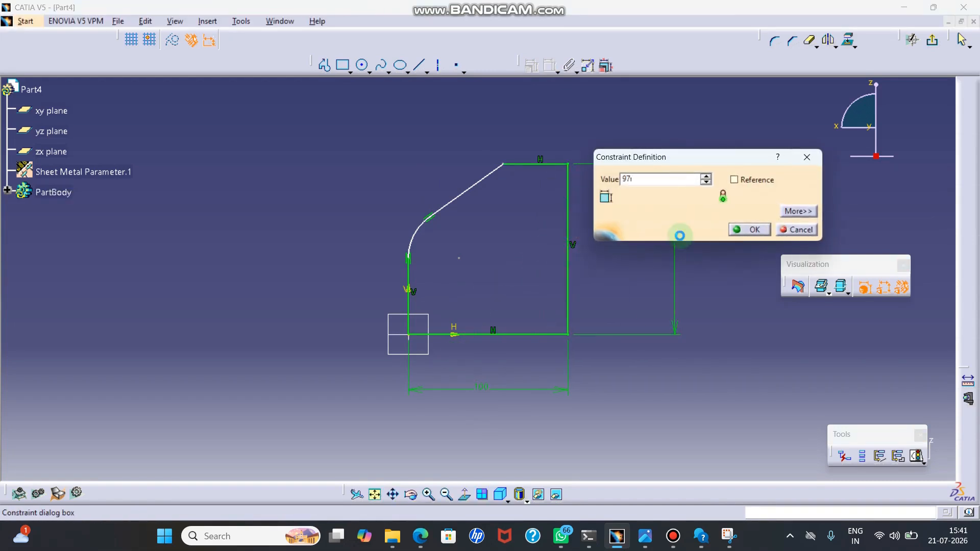
text(97)
key(Return)
Dimension the corner arc and set its radius to 30 mm
click(409, 253)
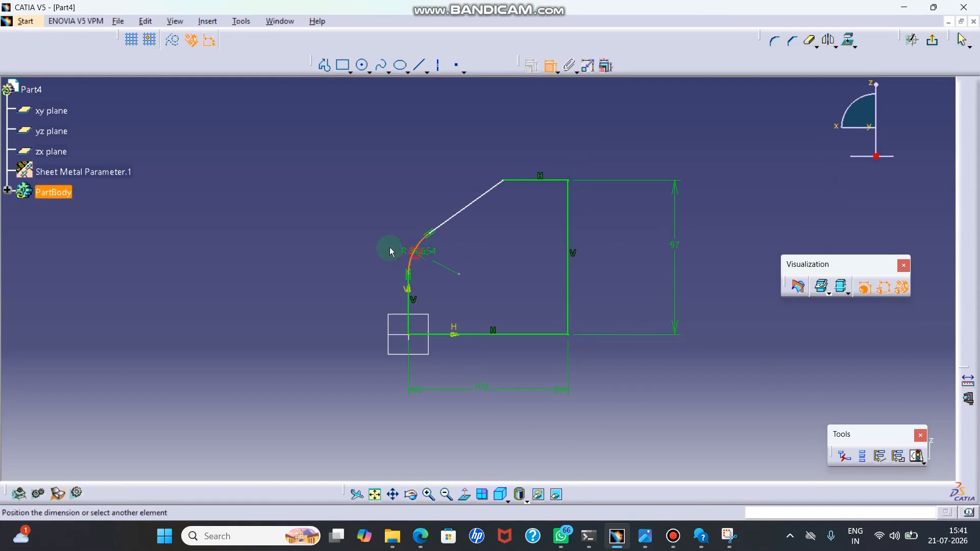
click(307, 204)
double_click(312, 210)
text(30mm)
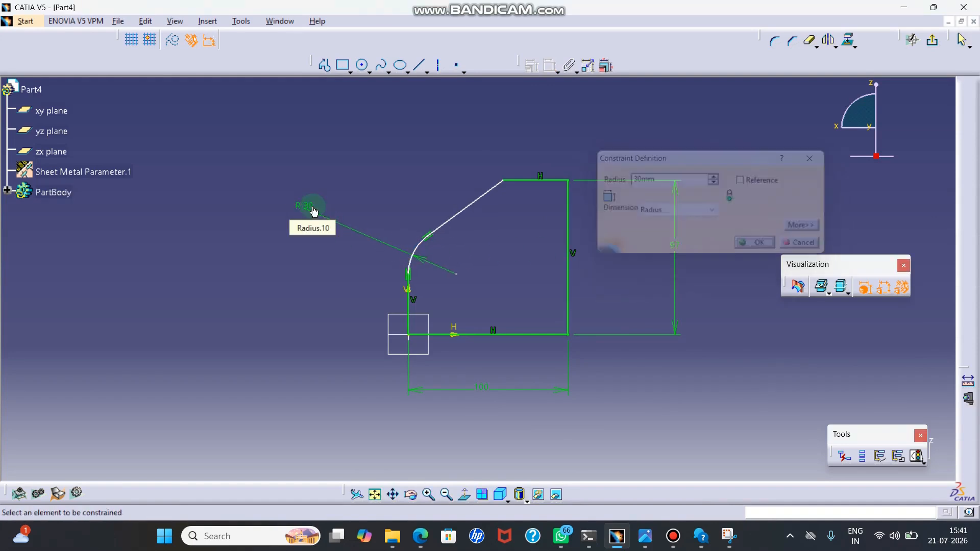
key(Return)
Dimension the short horizontal top edge and set its length to 12 mm
click(553, 180)
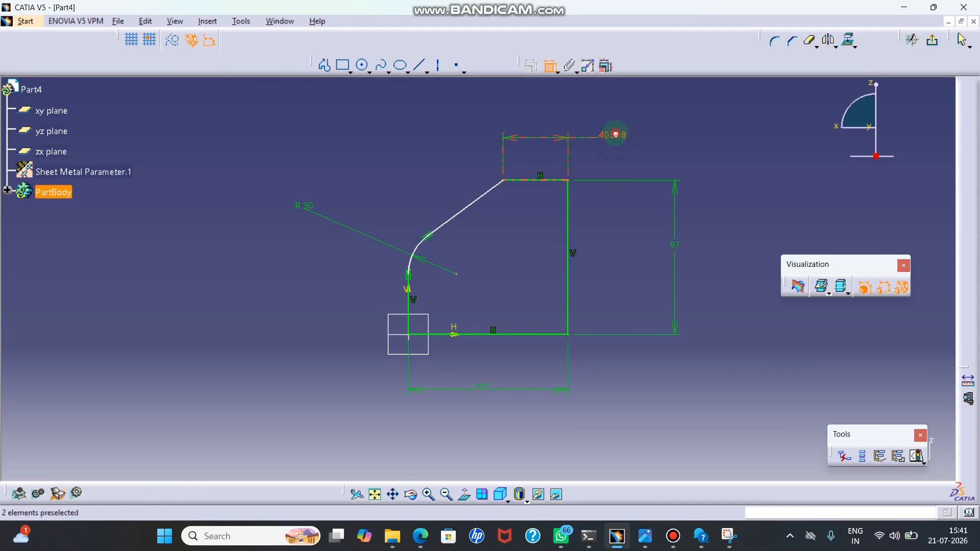
double_click(615, 134)
text(12)
key(Return)
Dimension the angle between the sloped edge and the horizontal base edge and set it to 37 degrees
click(506, 203)
click(499, 334)
click(511, 276)
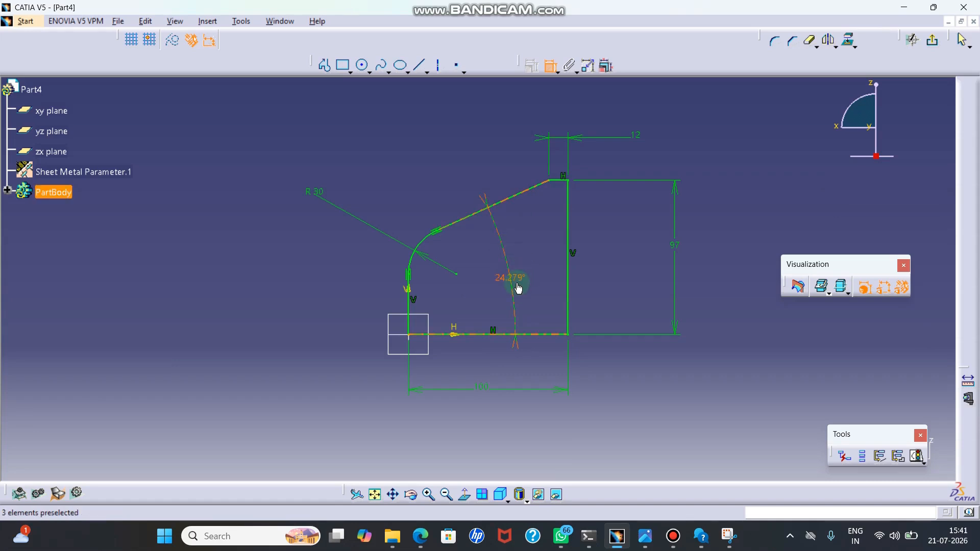
double_click(514, 279)
text(37)
key(Return)
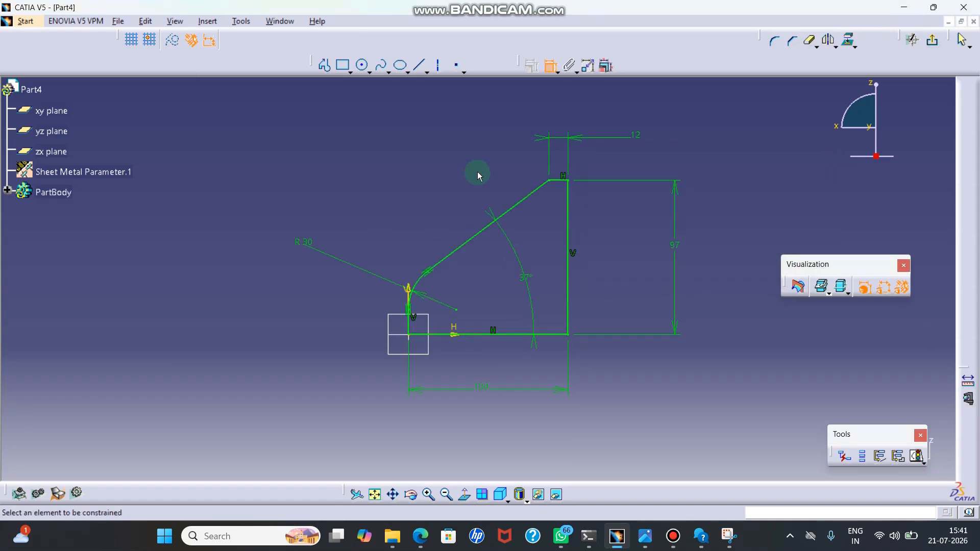
Switch to WhatsApp to compare the side profile with the angle bracket drawing and return to CATIA
mouse_move(595, 214)
middle_down()
mouse_move(529, 215)
mouse_move(531, 174)
middle_up()
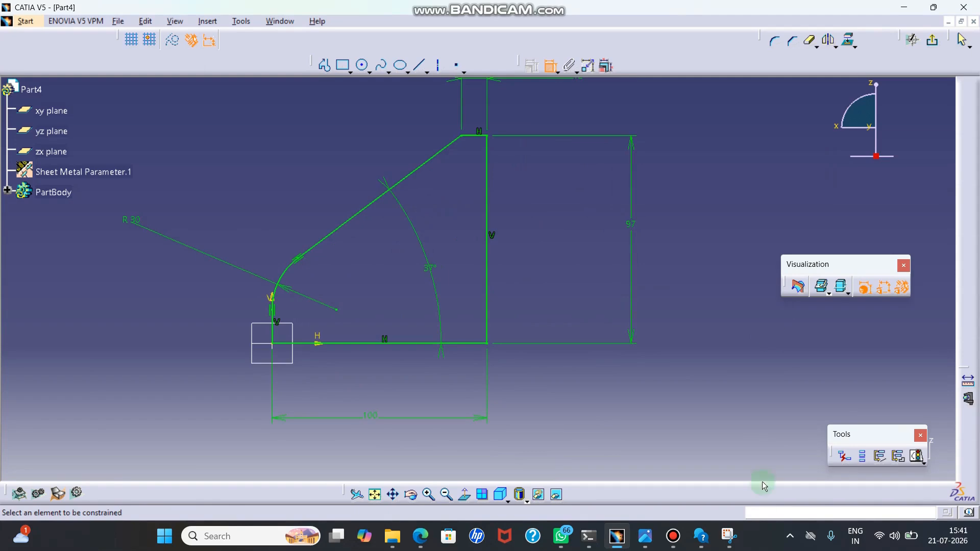
click(730, 536)
click(730, 536)
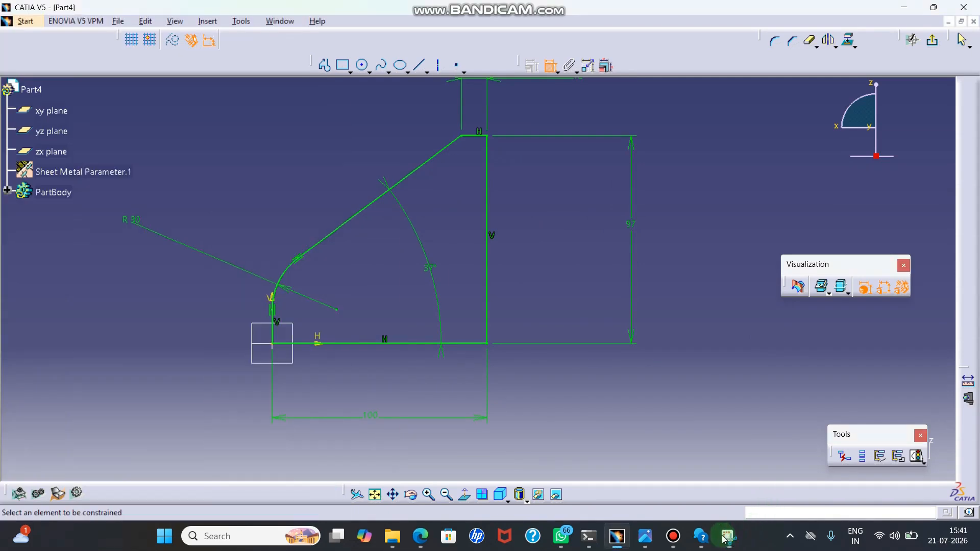
click(561, 536)
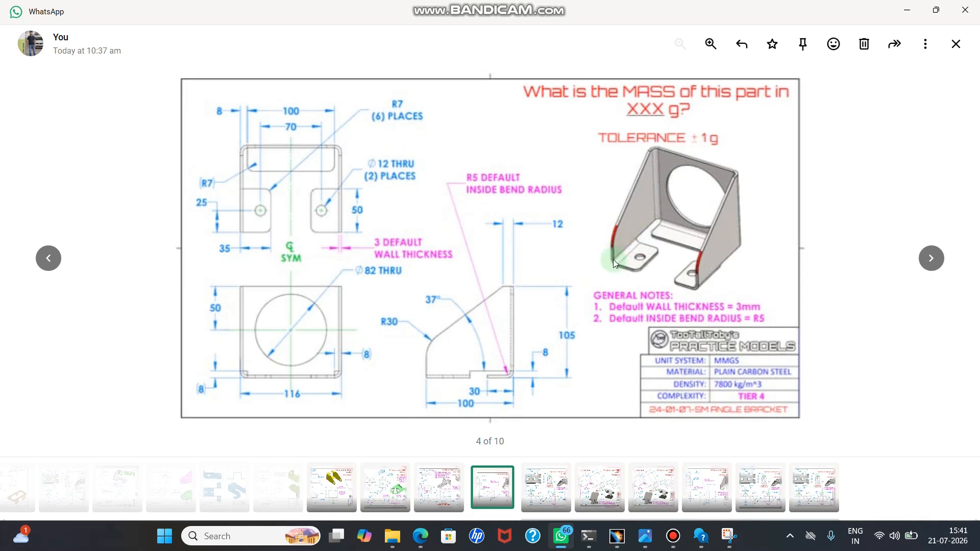
click(905, 20)
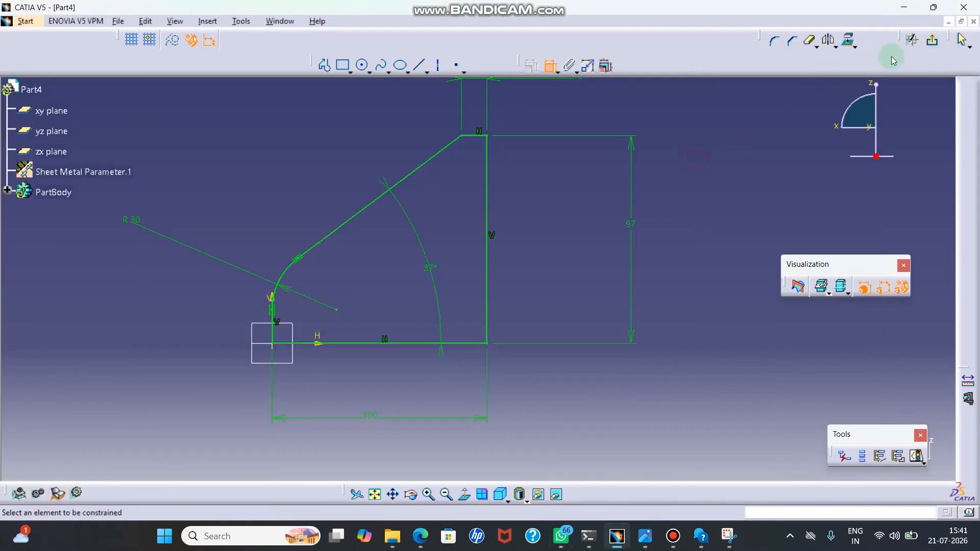
Exit the sketch and create a sheet metal Wall from the finished side profile
click(912, 39)
click(708, 206)
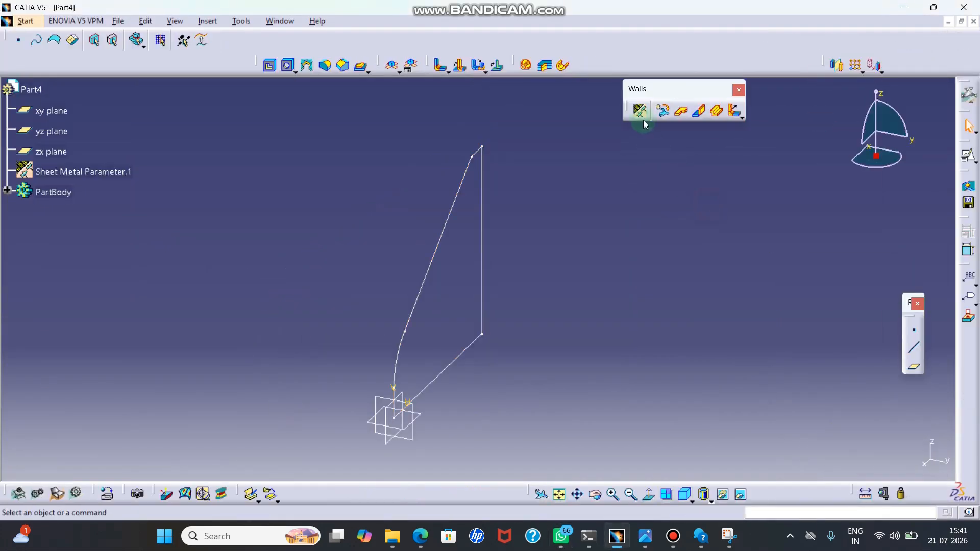
click(680, 113)
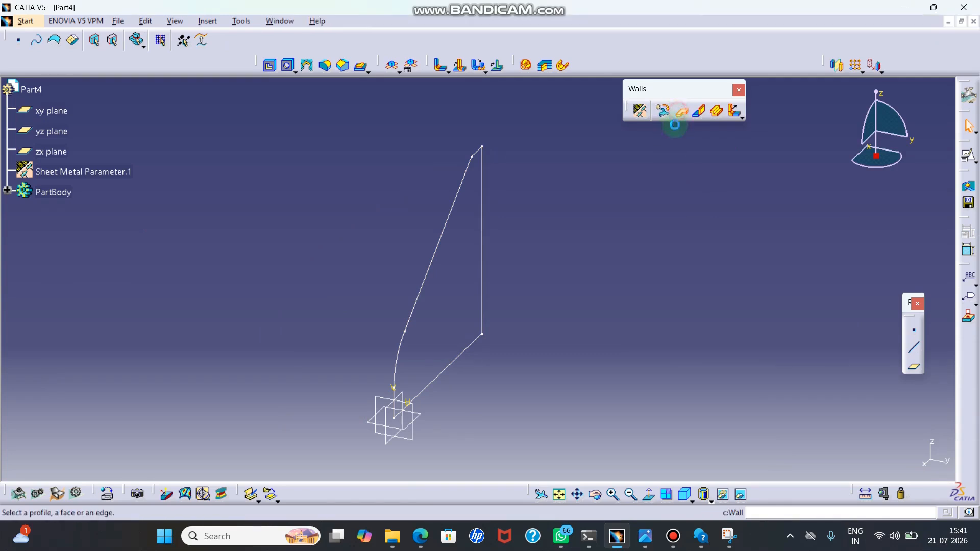
click(482, 167)
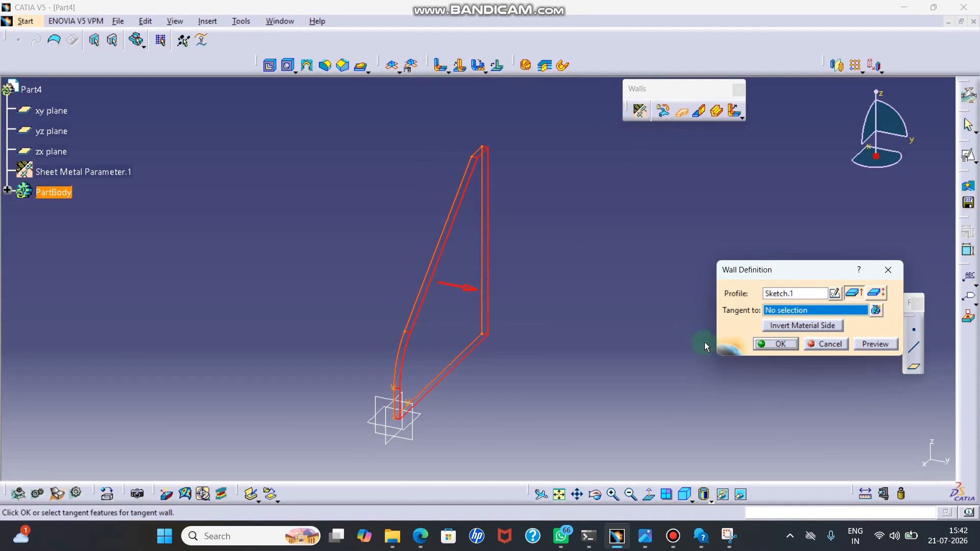
click(767, 349)
middle_drag(641, 281, 596, 284)
middle_drag(545, 301, 603, 345)
Close the Snipping Tool, examine the bracket's width dimensions on the WhatsApp drawing, and return to CATIA
click(733, 534)
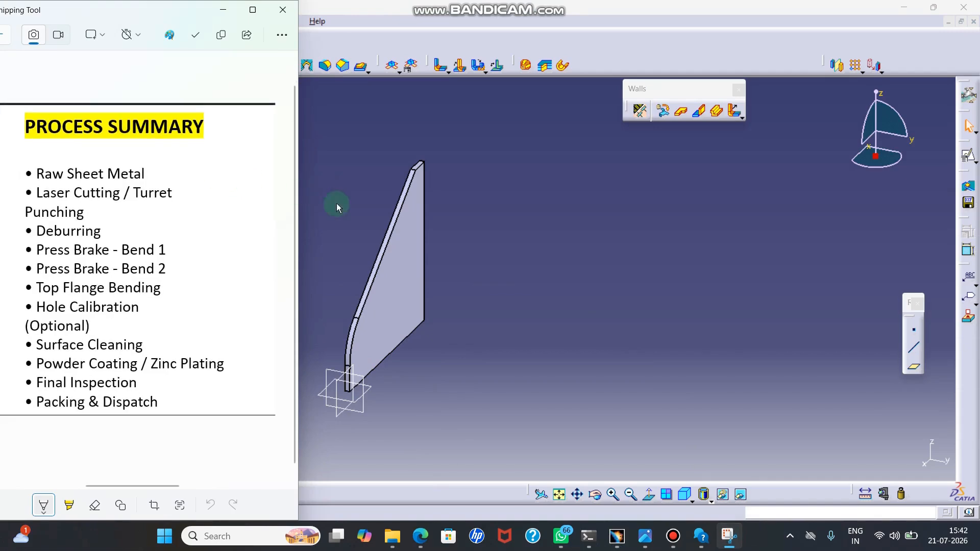
click(282, 10)
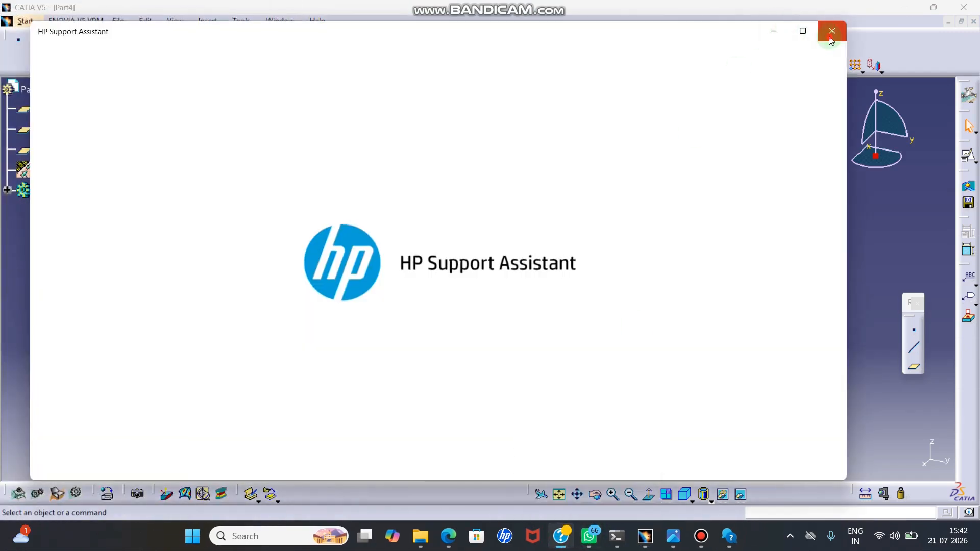
click(831, 29)
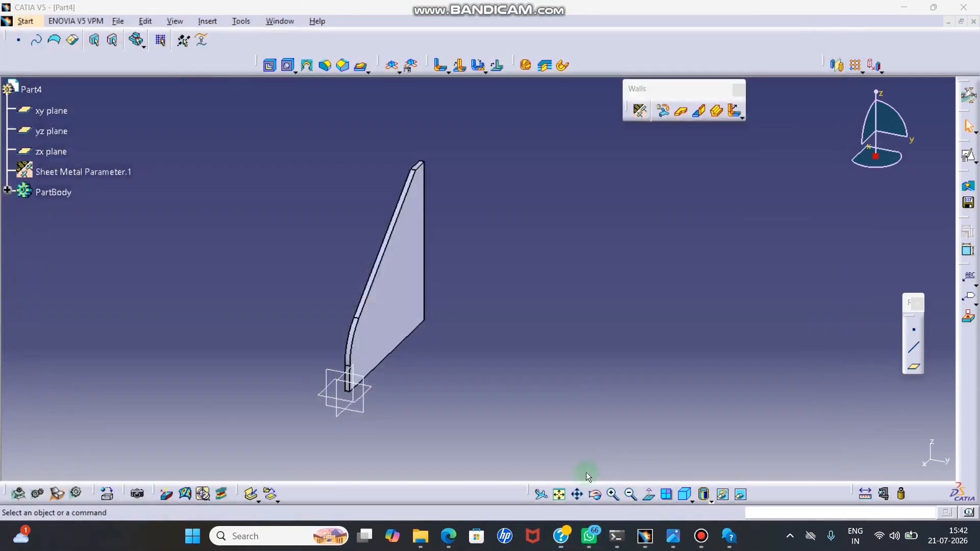
click(591, 536)
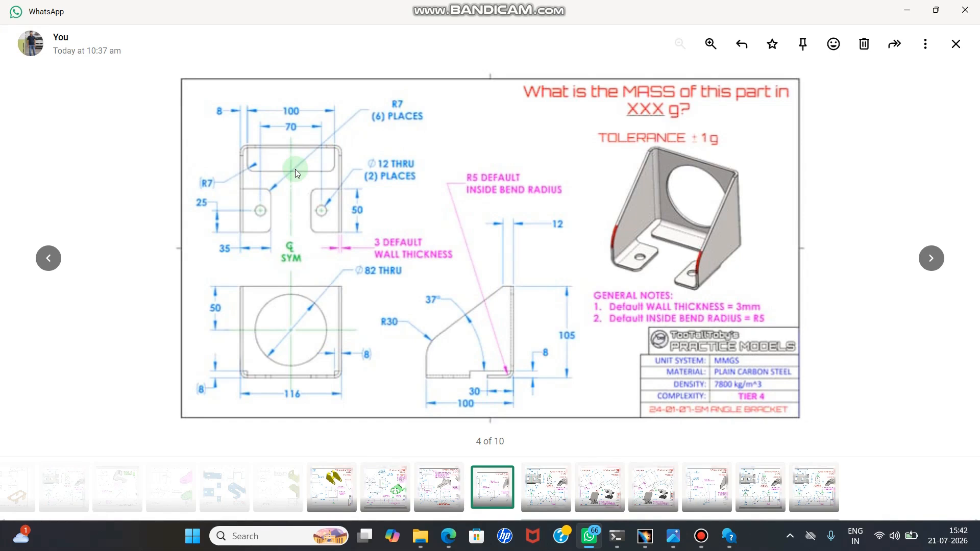
click(907, 10)
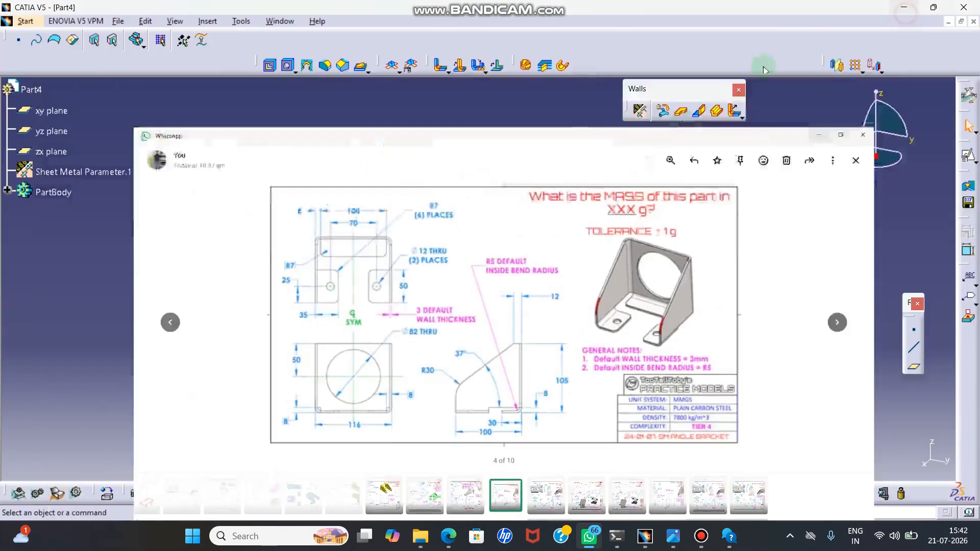
Create a reference plane offset 58 mm from the zx plane
click(911, 356)
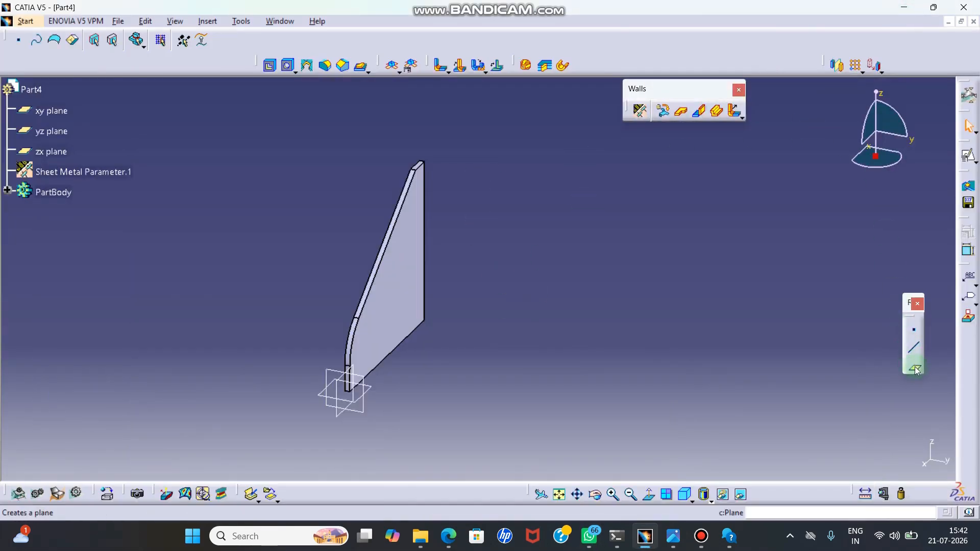
click(915, 368)
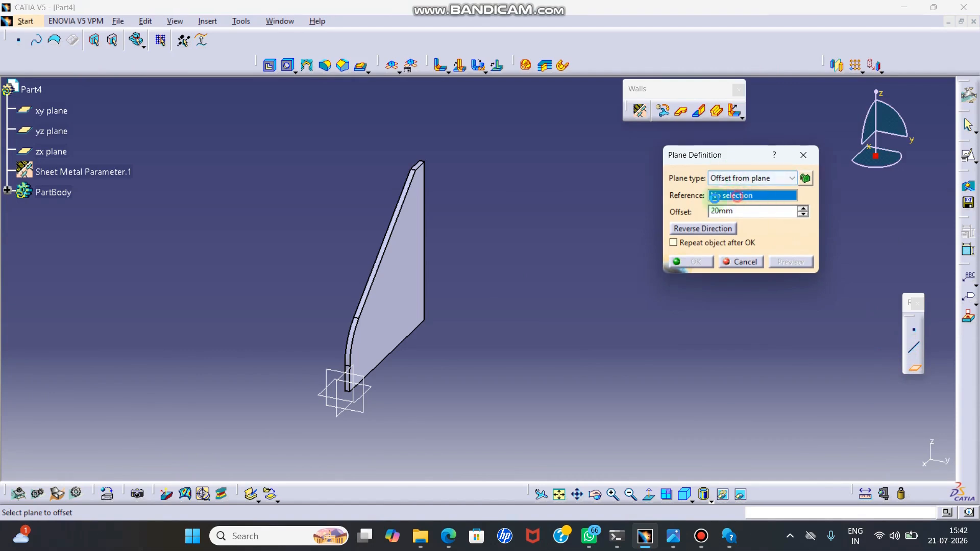
click(344, 383)
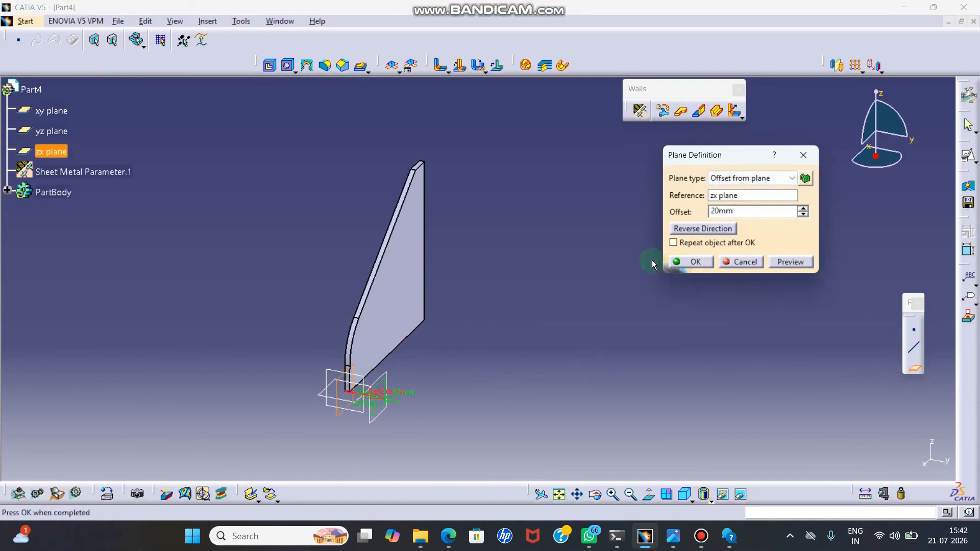
double_click(740, 210)
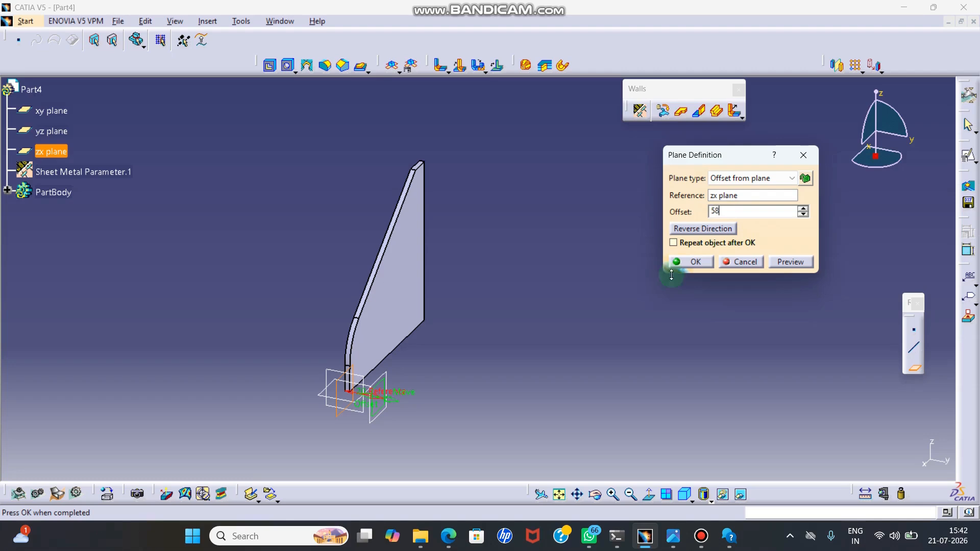
click(786, 263)
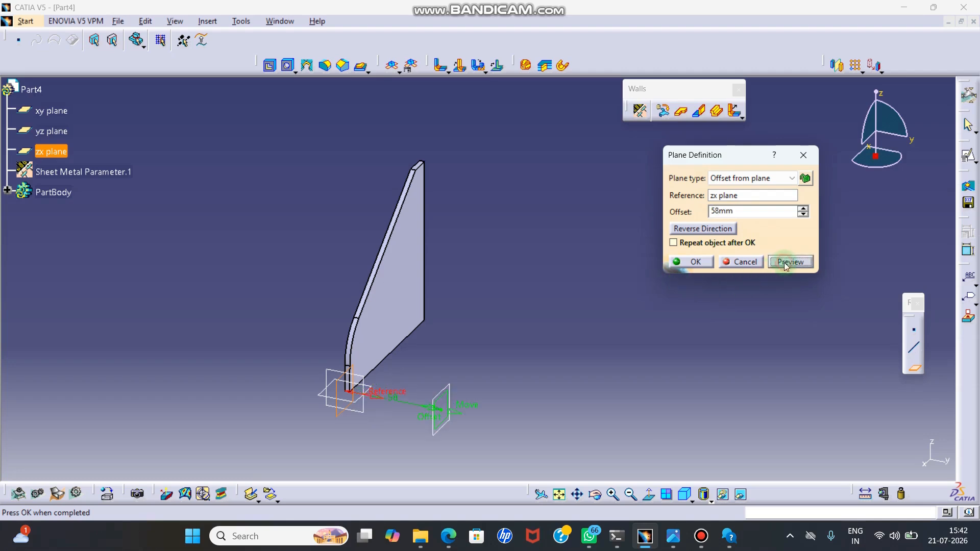
click(696, 262)
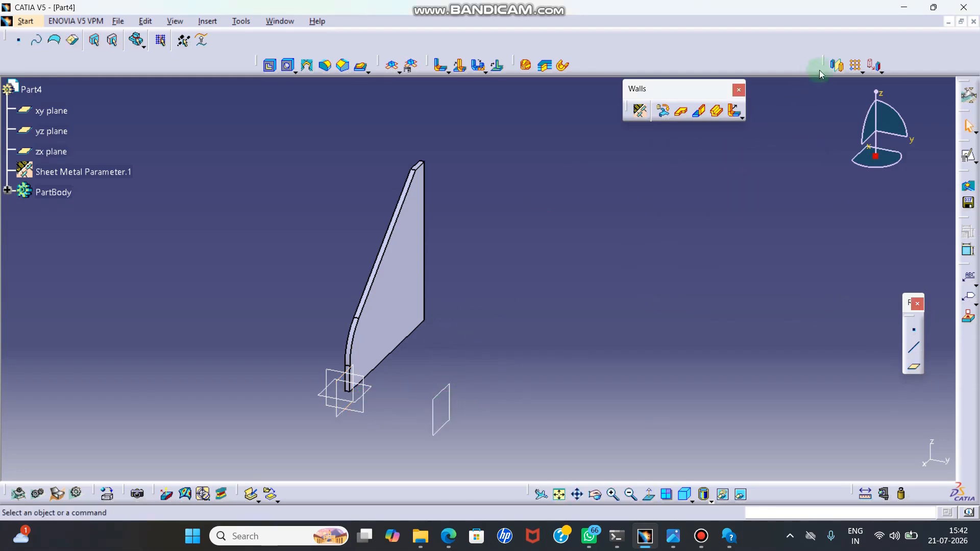
Mirror the side wall body about the new offset plane to form the opposite side wall
click(837, 65)
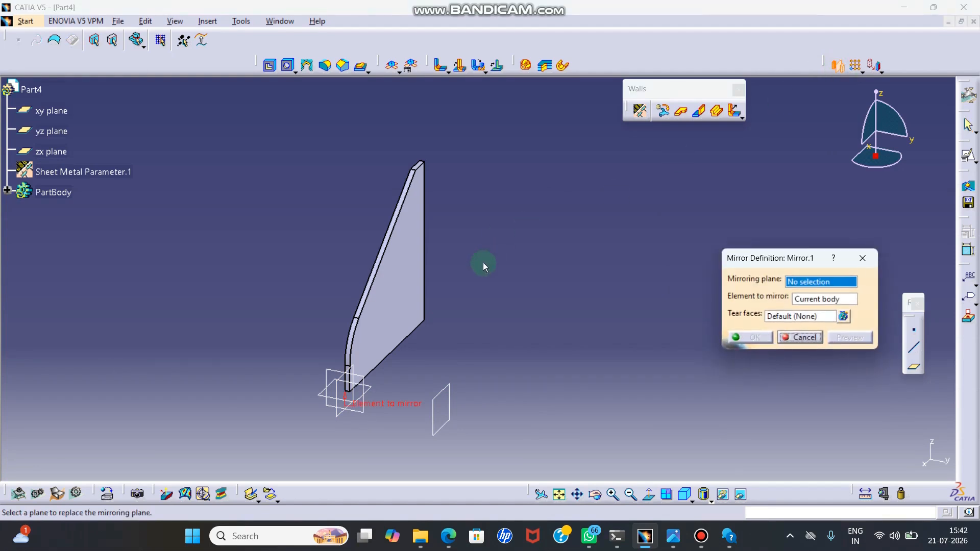
click(443, 396)
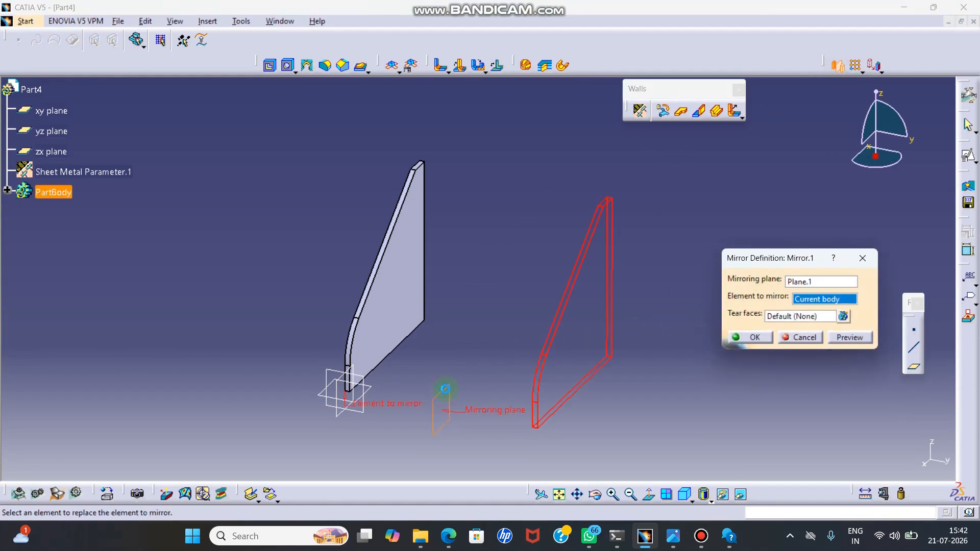
click(754, 337)
click(921, 459)
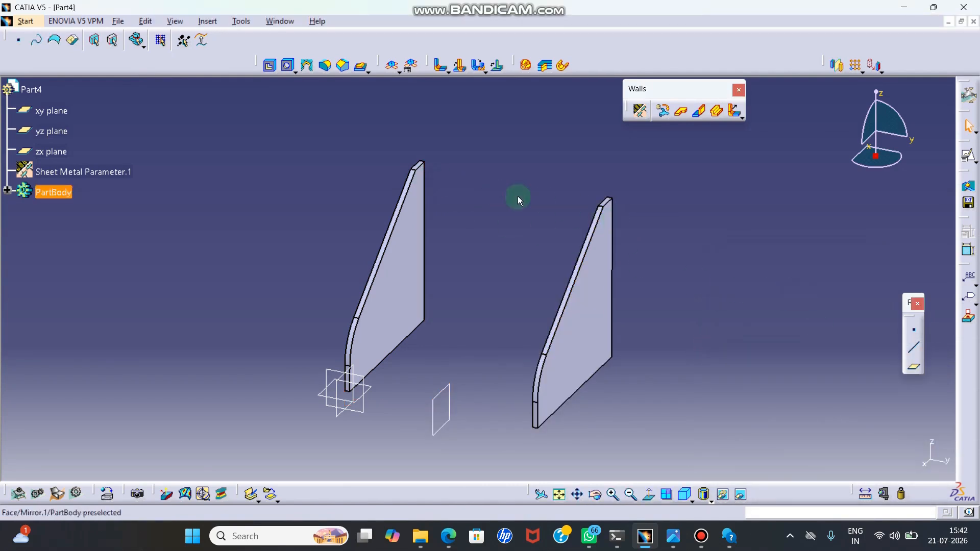
mouse_move(672, 336)
mouse_down()
mouse_move(350, 285)
mouse_move(449, 280)
mouse_move(371, 303)
mouse_move(434, 374)
mouse_move(345, 366)
mouse_move(349, 376)
mouse_up()
click(679, 178)
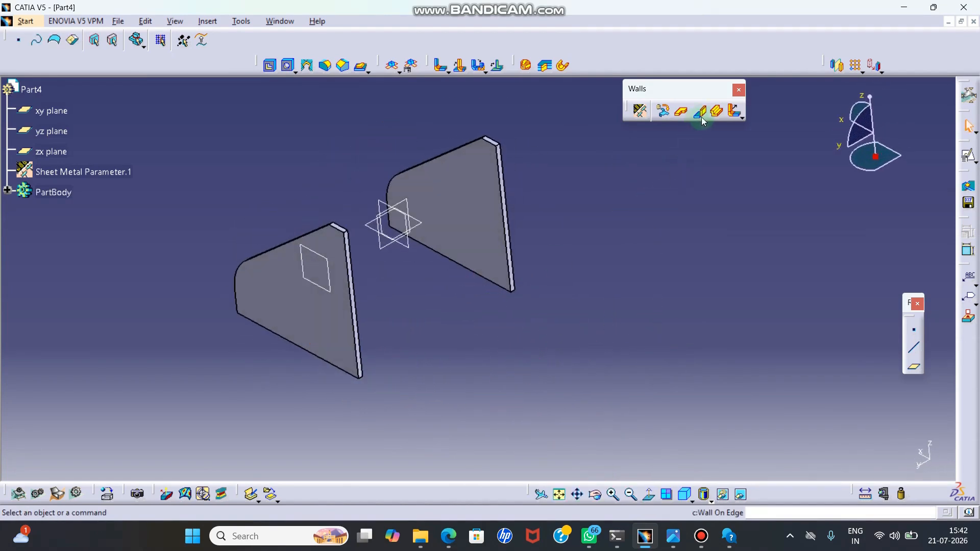
click(703, 121)
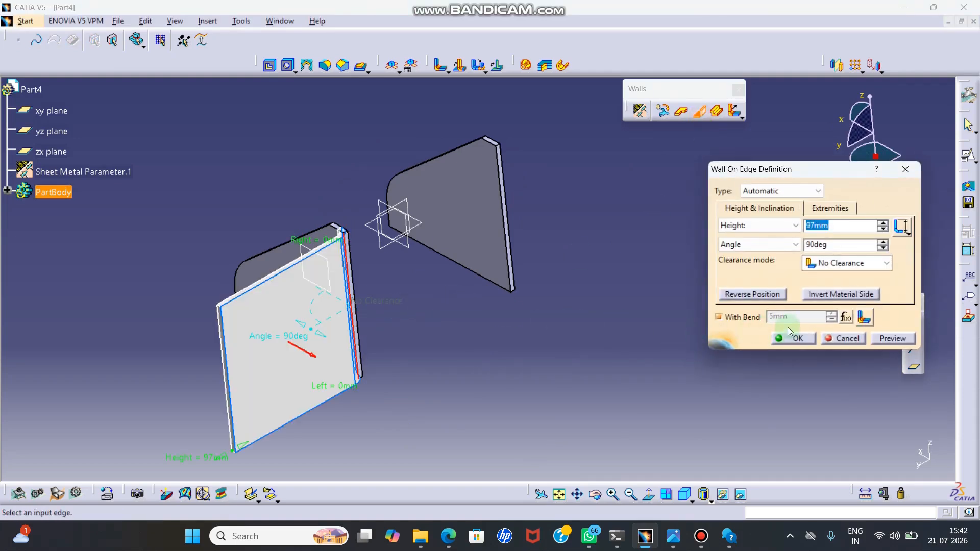
click(768, 295)
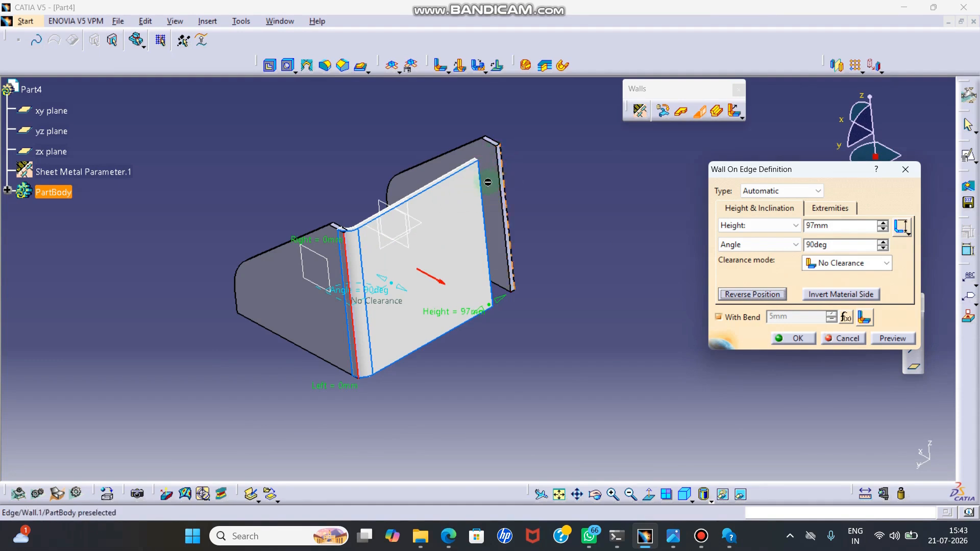
click(905, 169)
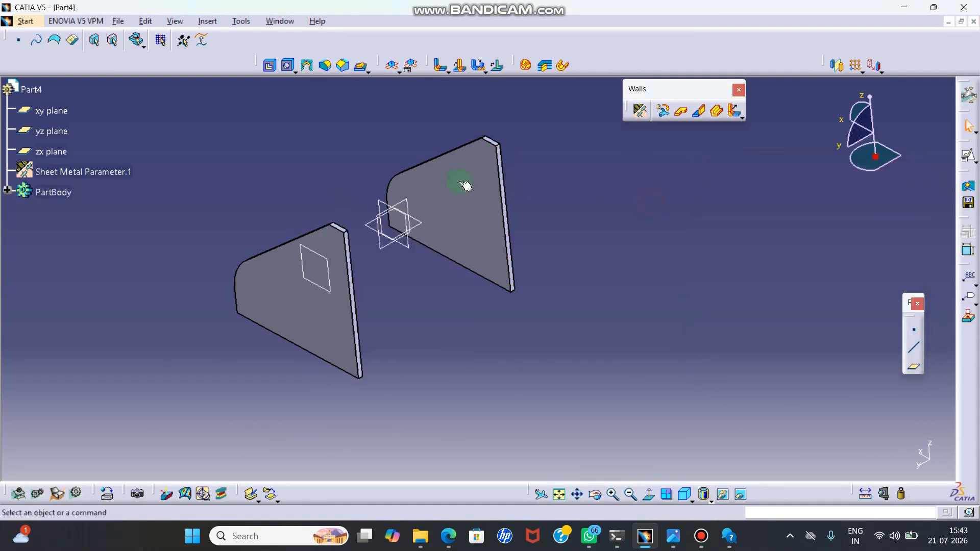
Start a positioned sketch on the rear vertical thickness face of the mirrored side wall
ctrl+middle_drag(590, 262, 622, 267)
click(969, 154)
mouse_move(373, 340)
ctrl+middle_down()
mouse_move(416, 273)
mouse_move(327, 214)
ctrl+middle_up()
click(320, 225)
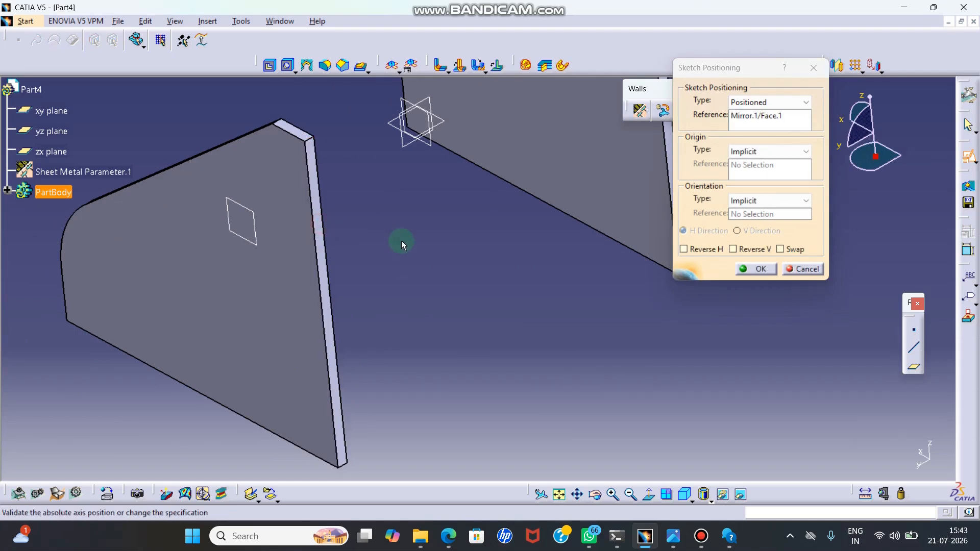
ctrl+middle_drag(402, 241, 404, 333)
click(740, 268)
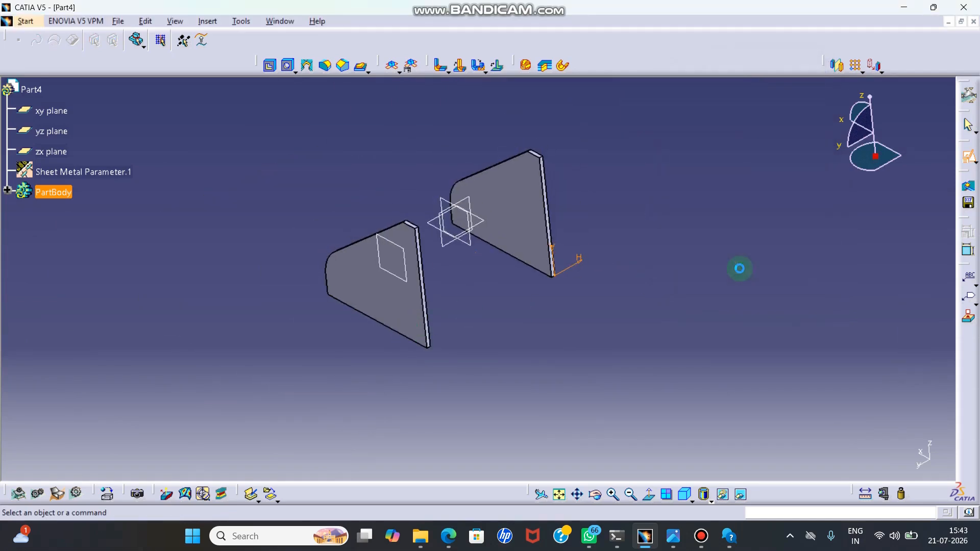
mouse_move(657, 286)
ctrl+middle_down()
mouse_move(650, 255)
mouse_move(686, 265)
ctrl+middle_up()
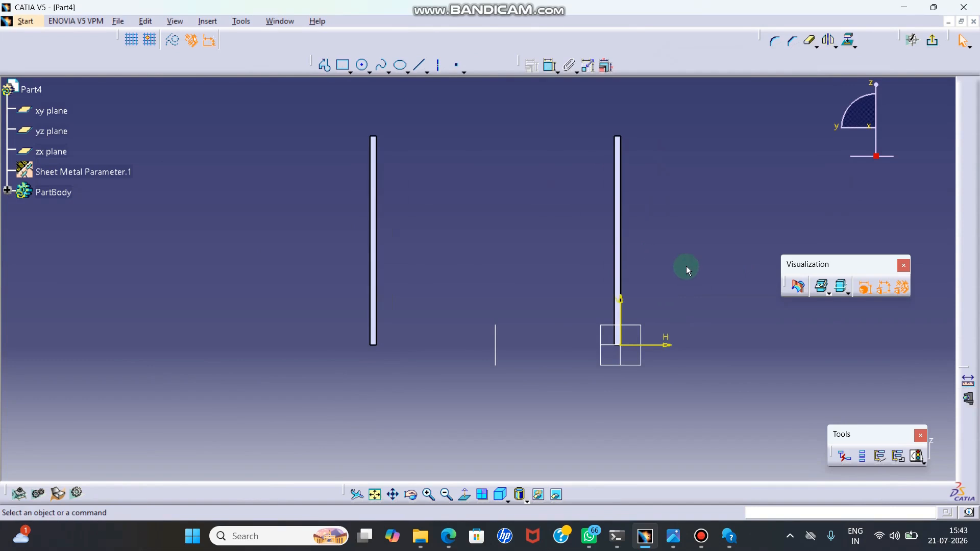
Sketch a rectangle spanning most of the gap between the two side walls
middle_drag(591, 204, 484, 145)
click(342, 65)
click(362, 139)
click(564, 332)
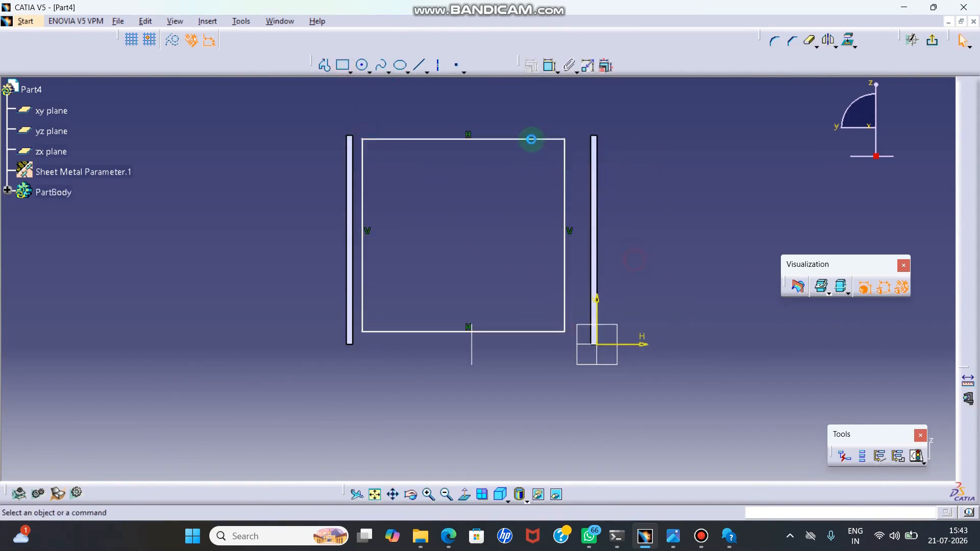
Make the rectangle's two vertical sides coincident with the inner faces of the side walls
click(564, 152)
ctrl+click(592, 152)
click(549, 65)
right_click(666, 106)
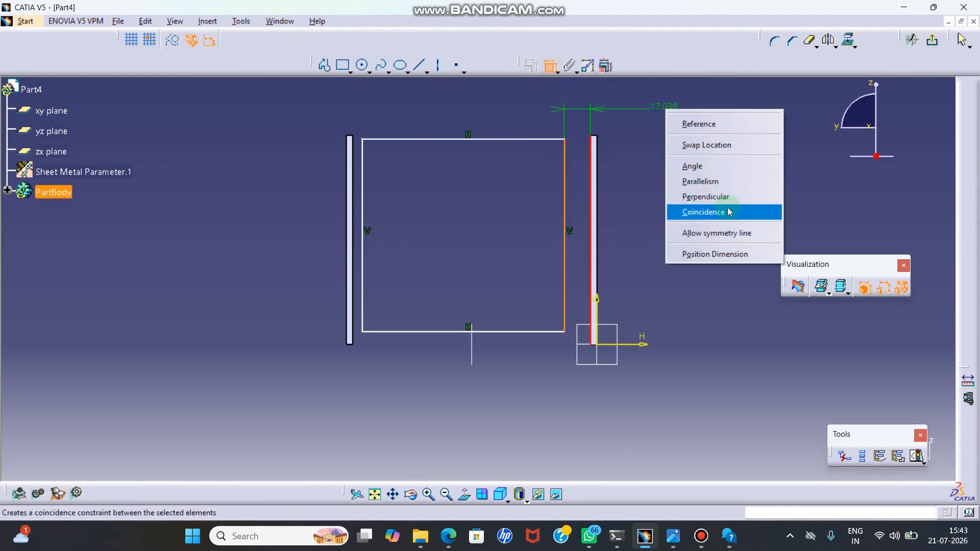
click(726, 206)
click(388, 149)
ctrl+click(360, 161)
click(550, 65)
right_click(400, 102)
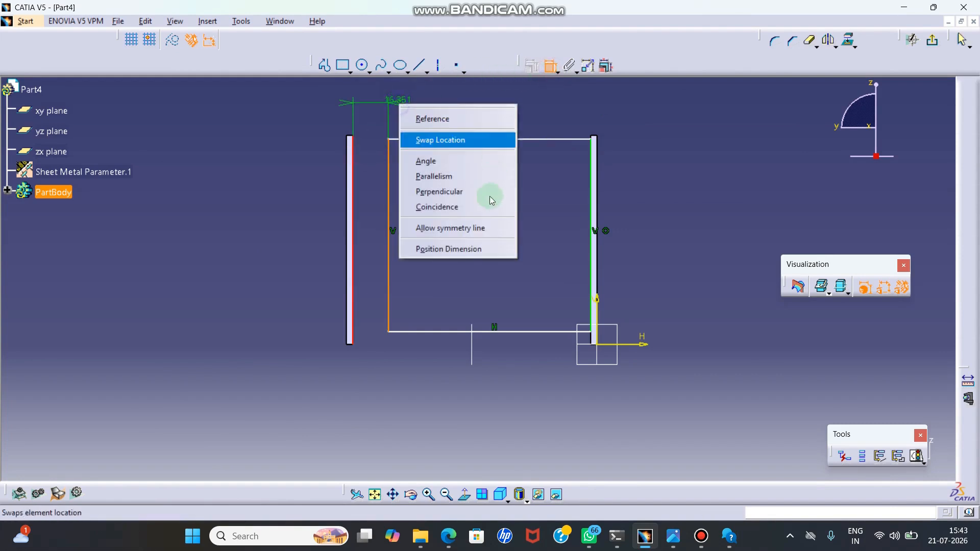
click(462, 207)
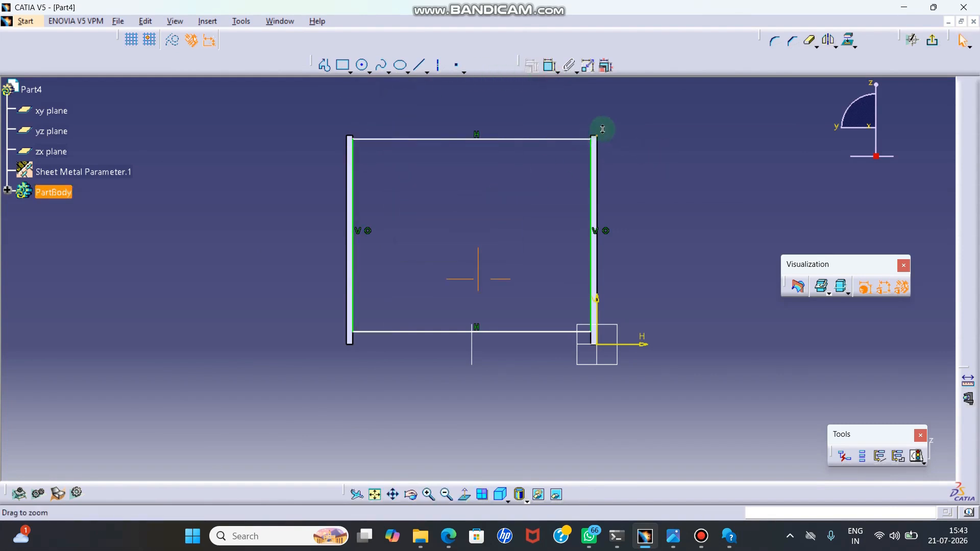
Make the rectangle's horizontal sides coincident with the upper and lower ends of the side walls and exit the sketch
ctrl+middle_drag(597, 134, 600, 99)
middle_drag(607, 188, 593, 231)
click(593, 116)
click(550, 65)
right_click(720, 111)
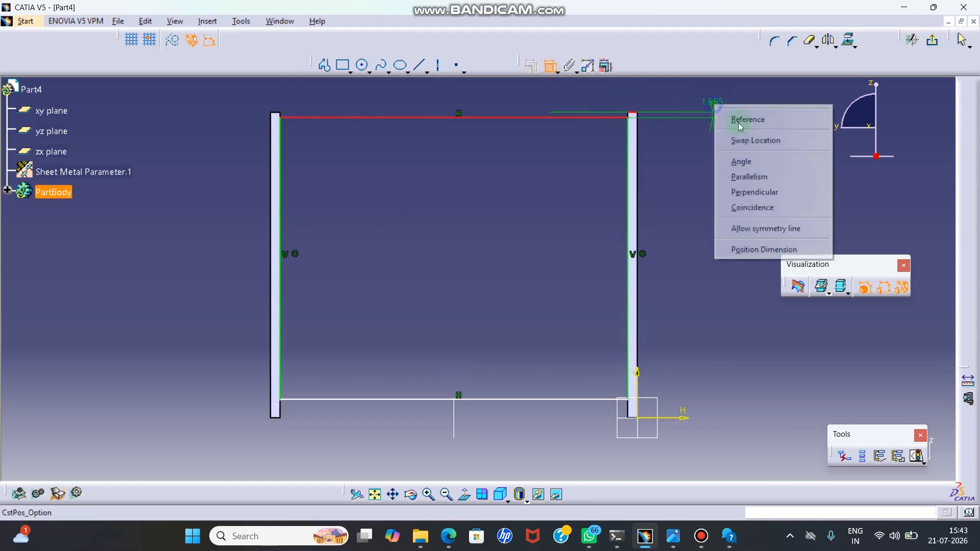
click(754, 192)
click(582, 401)
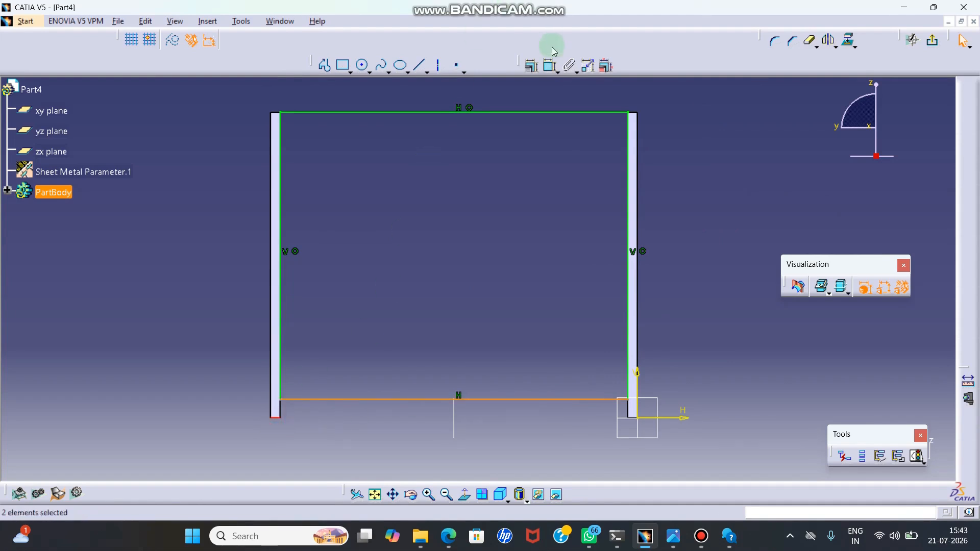
click(550, 66)
right_click(430, 310)
click(498, 419)
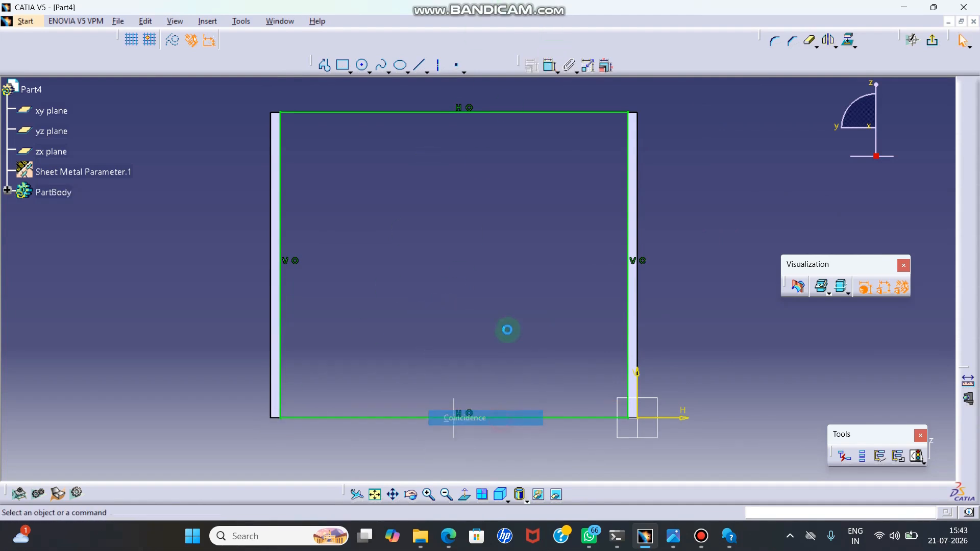
click(932, 41)
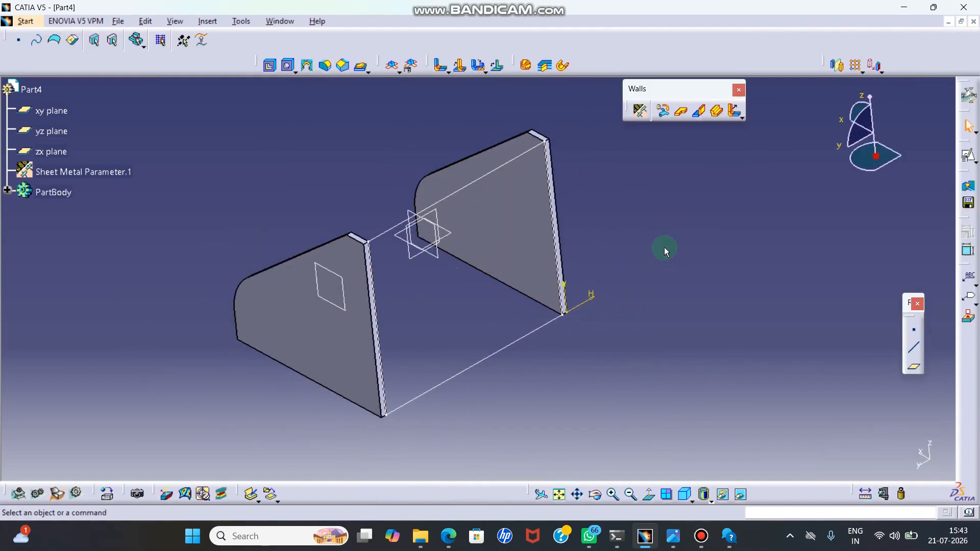
Expand the part body's features and check the offset definition of the mirroring plane, leaving it as is
click(8, 193)
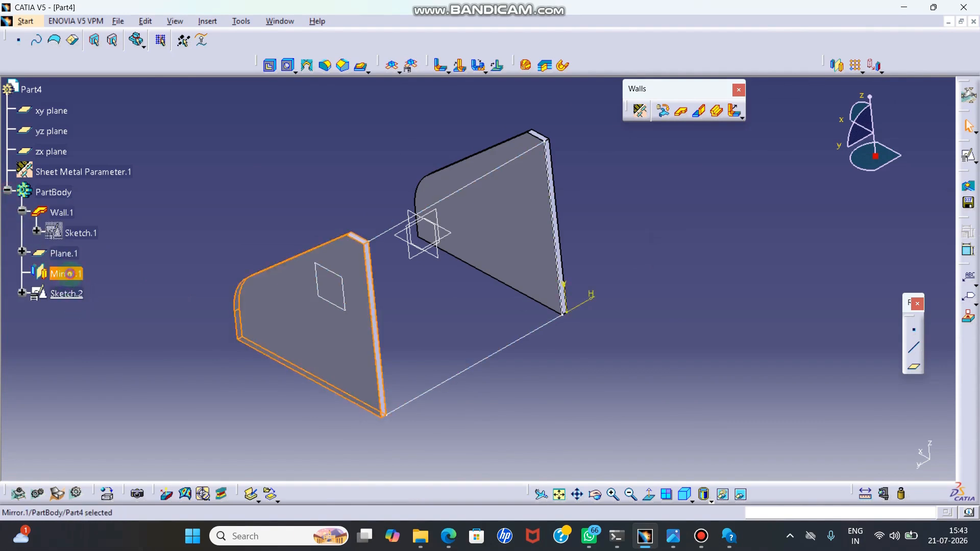
double_click(65, 254)
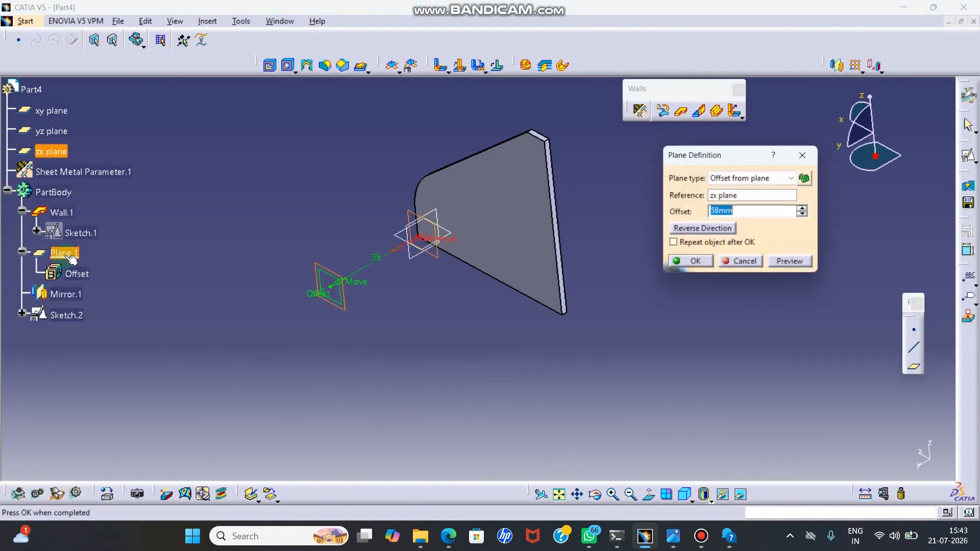
key(Return)
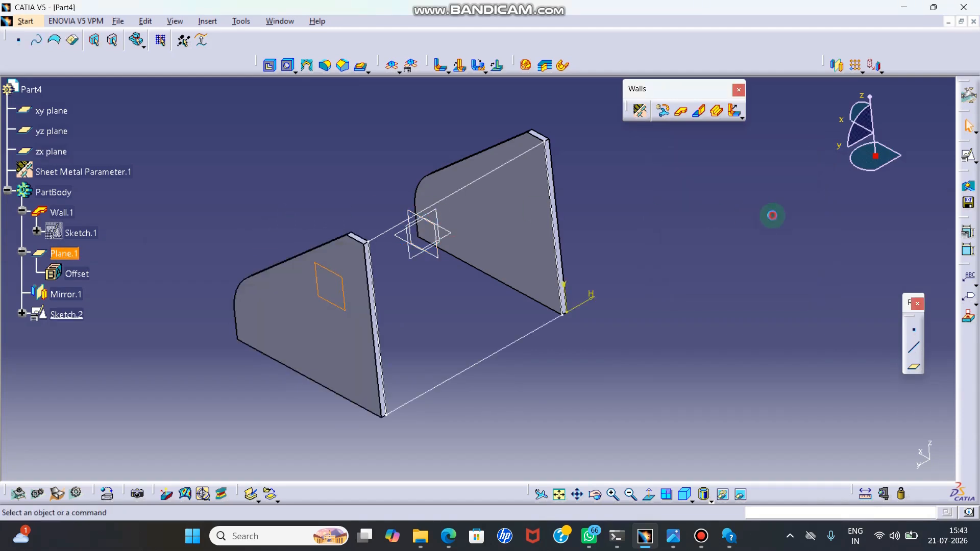
click(770, 213)
ctrl+middle_drag(695, 214, 693, 192)
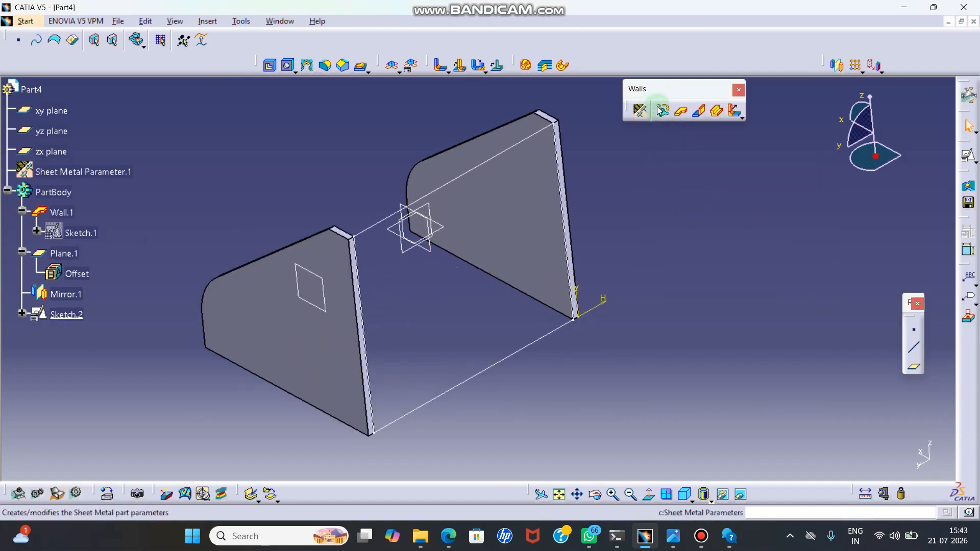
Create the back wall from the rectangle sketch with its material side inverted to lie between the side walls
click(683, 113)
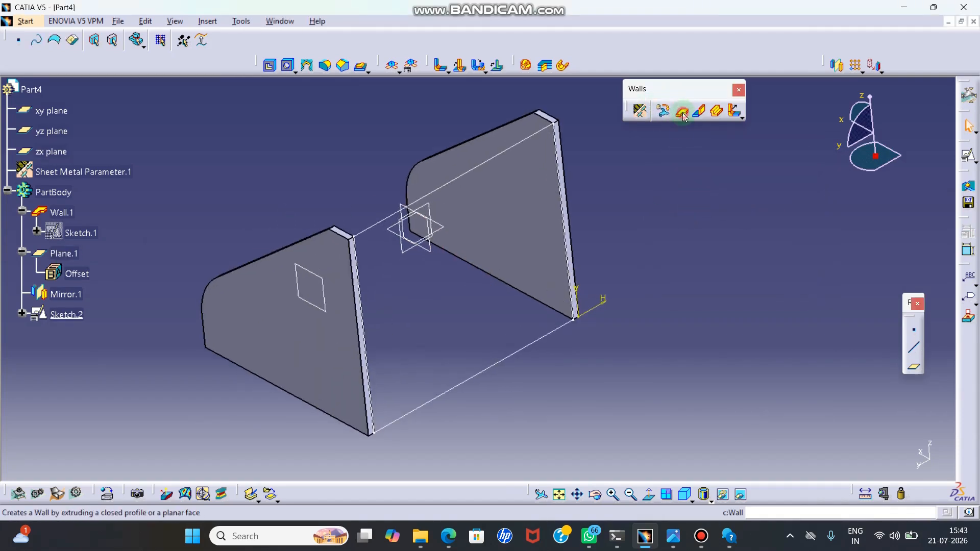
click(508, 149)
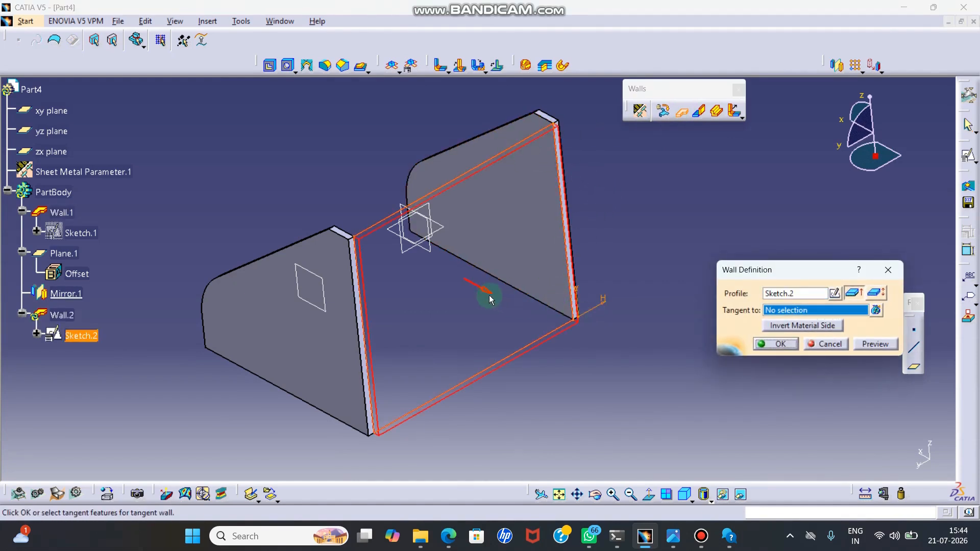
click(796, 325)
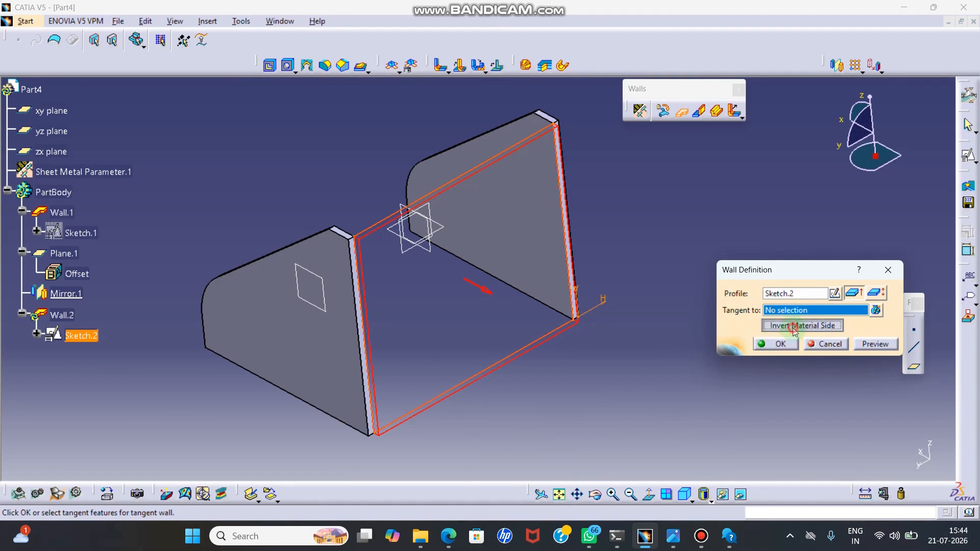
click(766, 343)
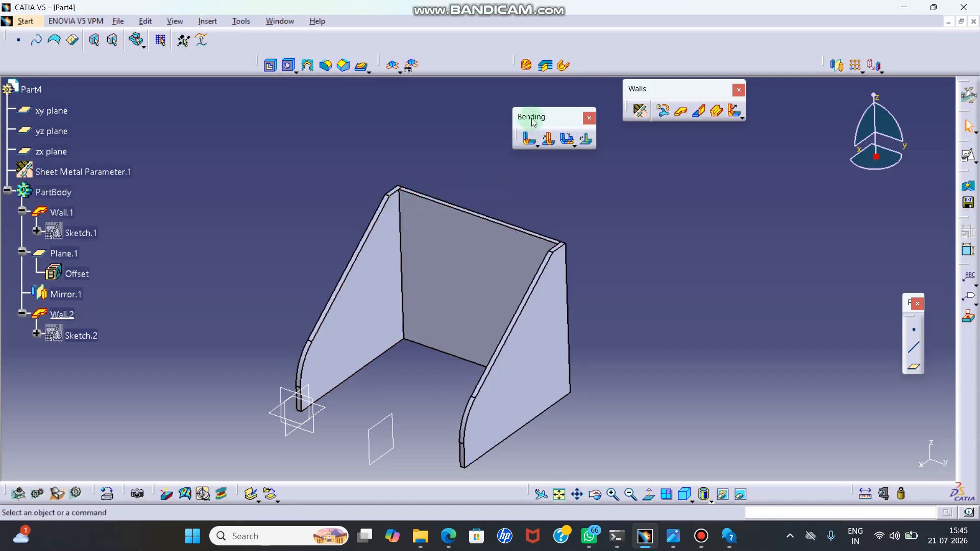
Bend the joint between the back wall and the first side wall with the default 5 mm radius
click(530, 145)
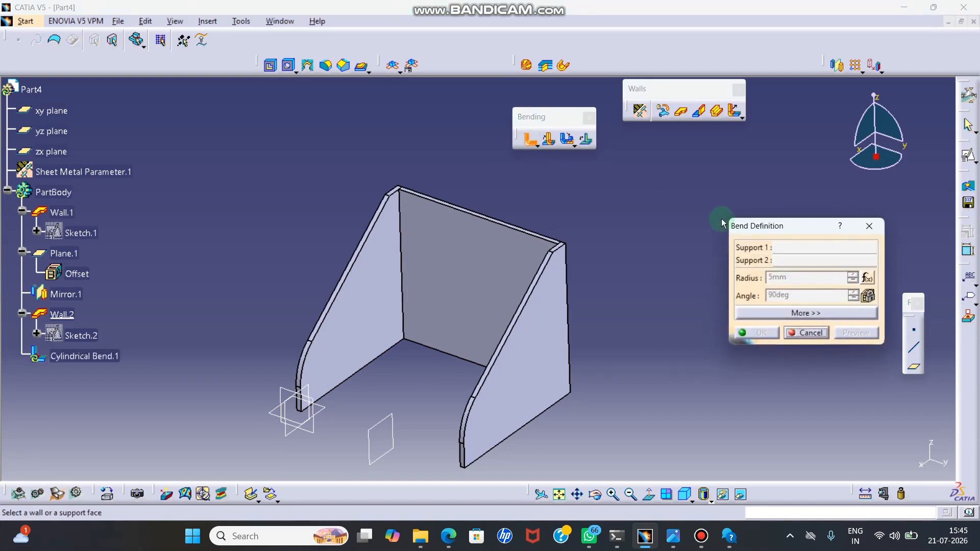
click(440, 225)
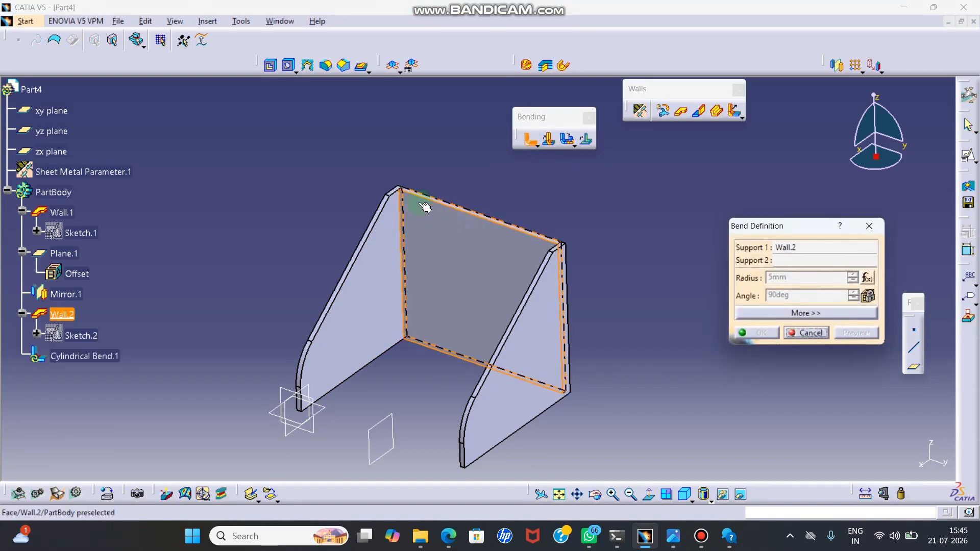
click(392, 236)
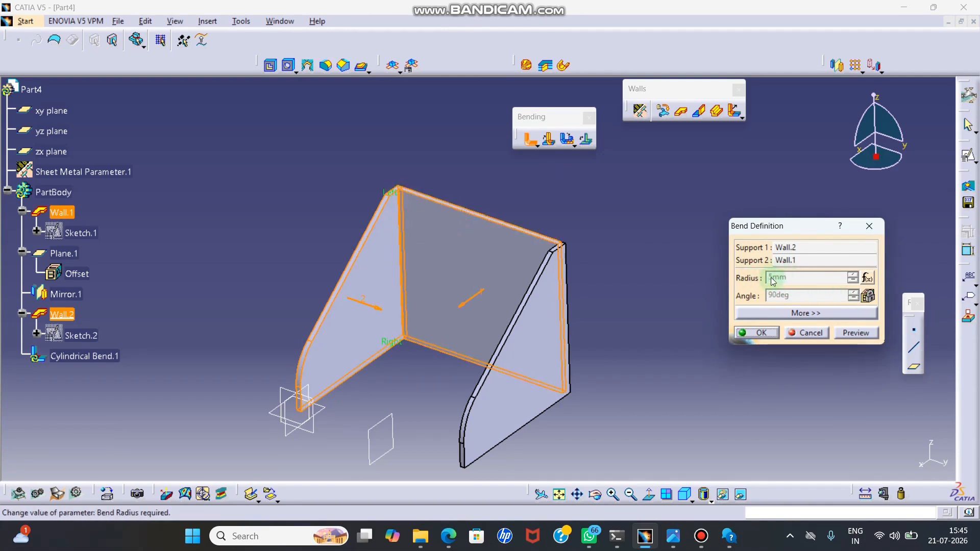
click(762, 334)
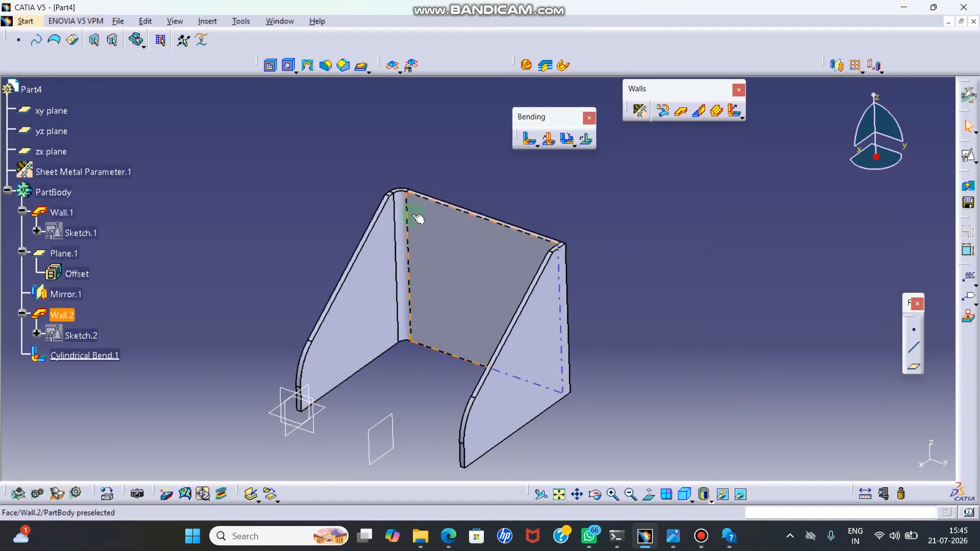
Bend the joint between the mirrored side wall and the back wall with the default 5 mm radius
click(594, 494)
drag(449, 409, 618, 332)
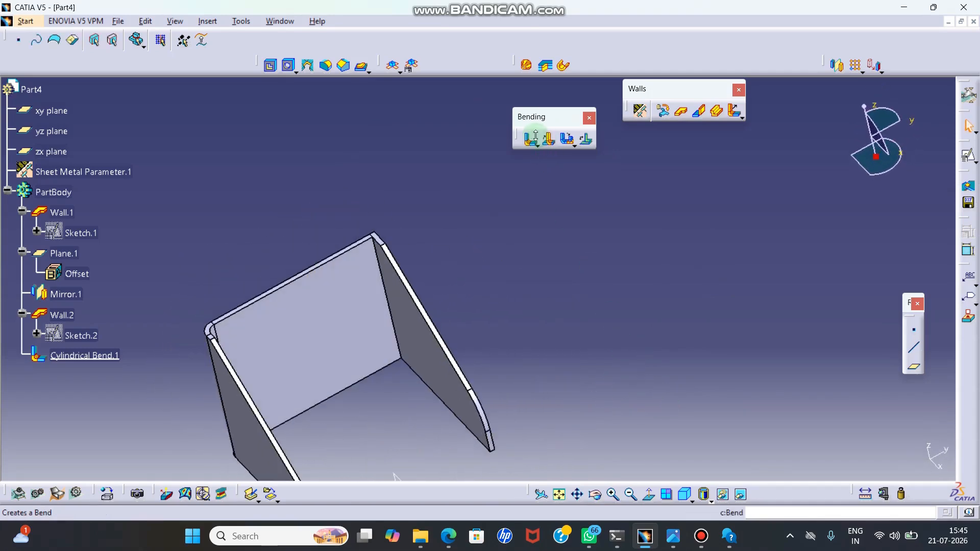
click(529, 139)
click(385, 284)
click(386, 278)
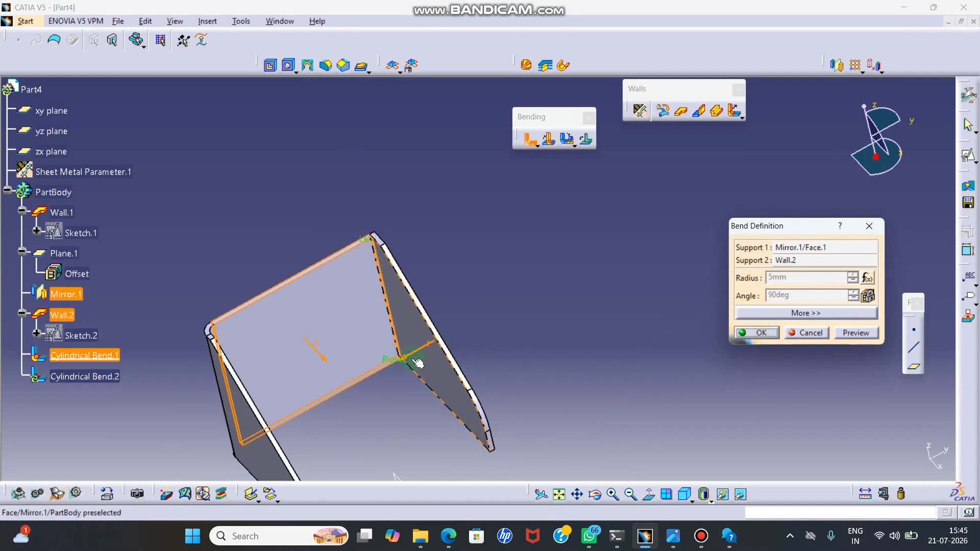
click(324, 360)
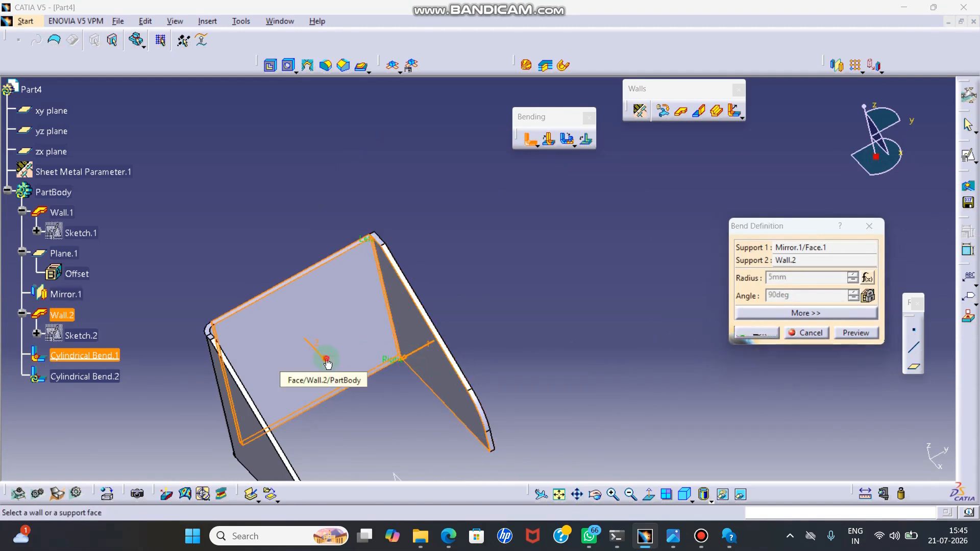
click(579, 297)
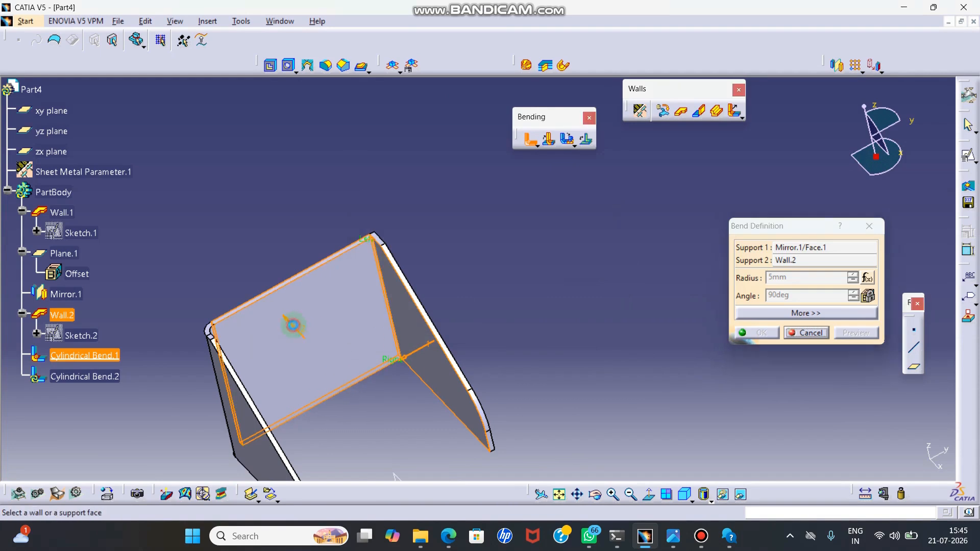
click(755, 333)
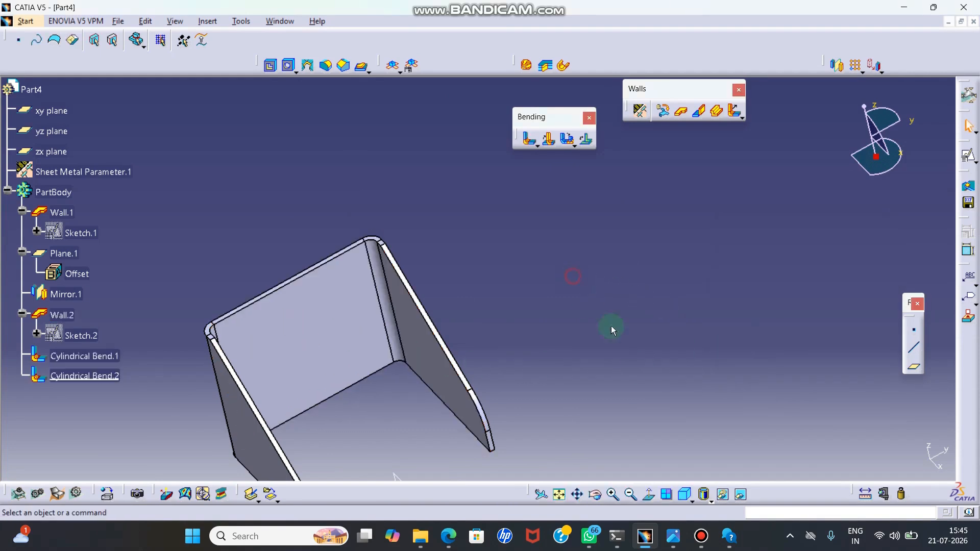
click(684, 494)
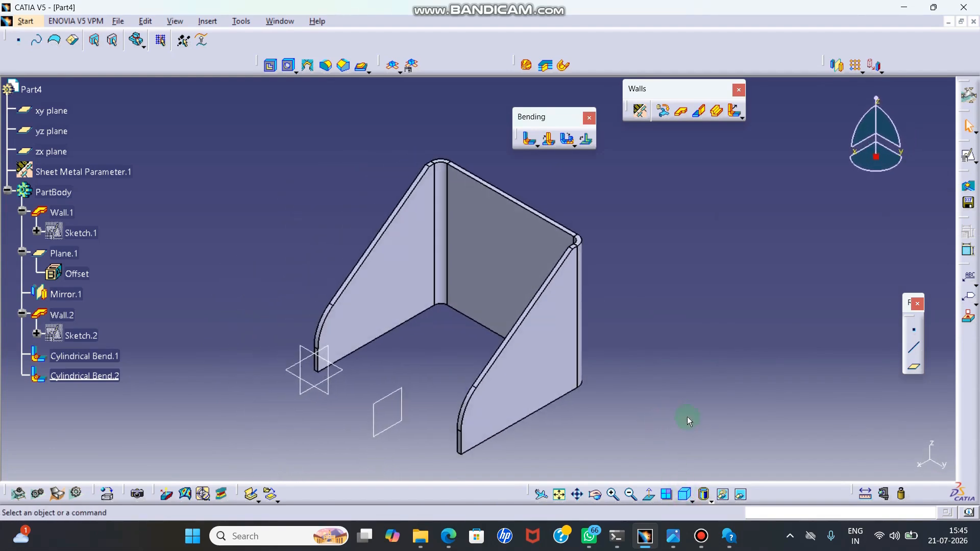
Start a Wall On Edge on the lower inner edge of the mirrored side wall and set its height to 35 mm
key(alt+Tab)
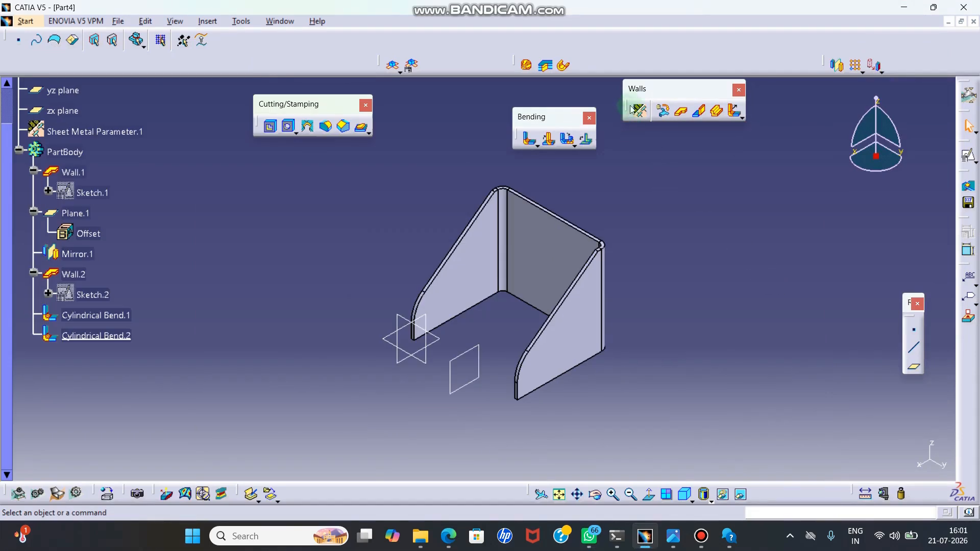
click(697, 117)
middle_drag(569, 462, 545, 350)
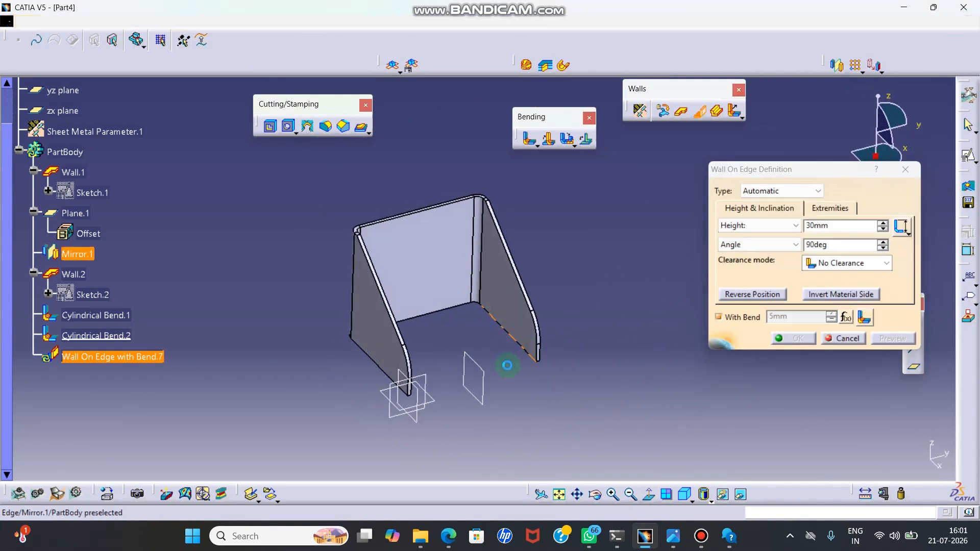
click(516, 341)
scroll(582, 301, up, 3)
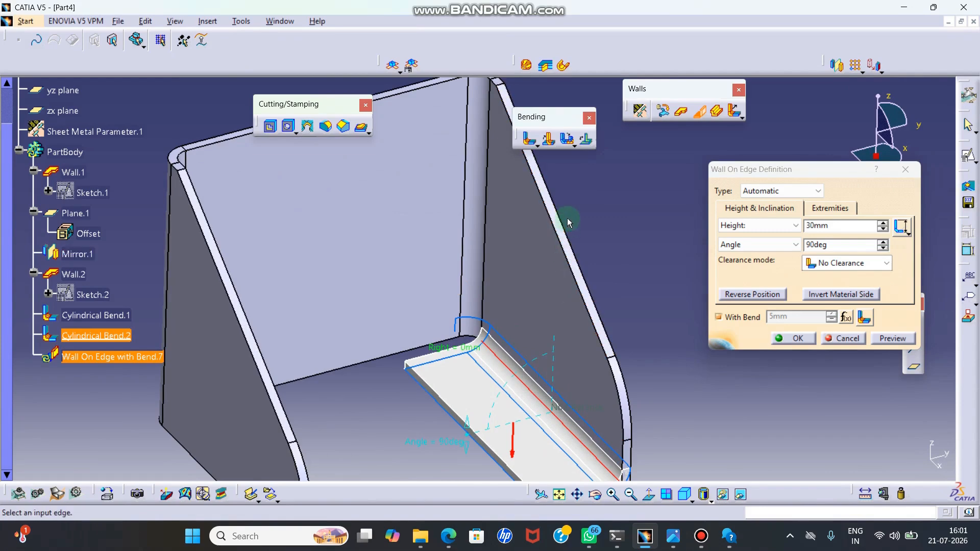
scroll(569, 220, down, 3)
scroll(576, 353, up, 2)
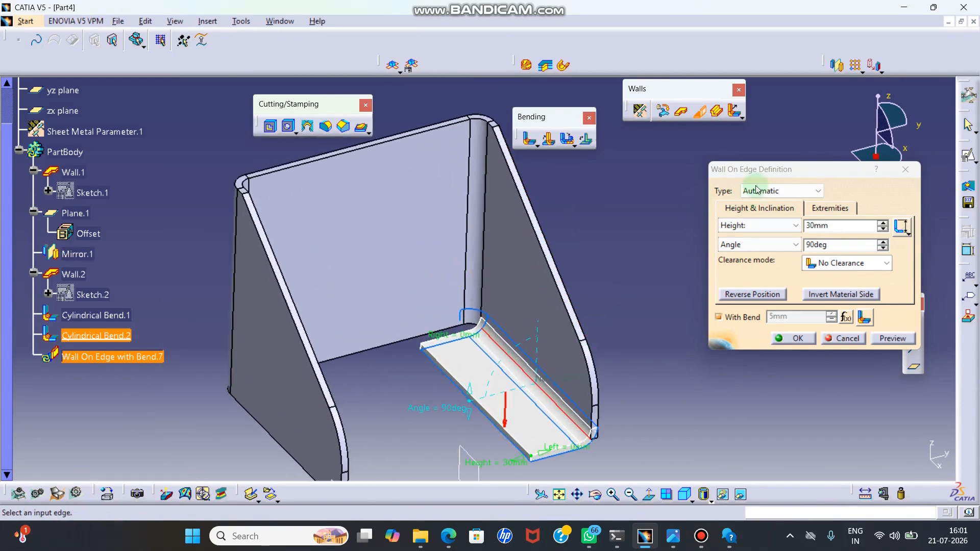
drag(749, 169, 710, 169)
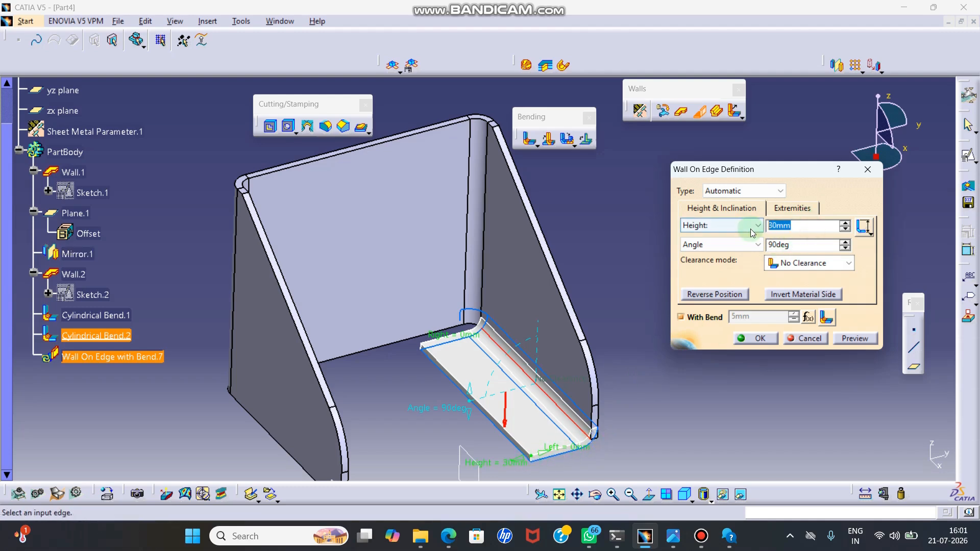
text(35)
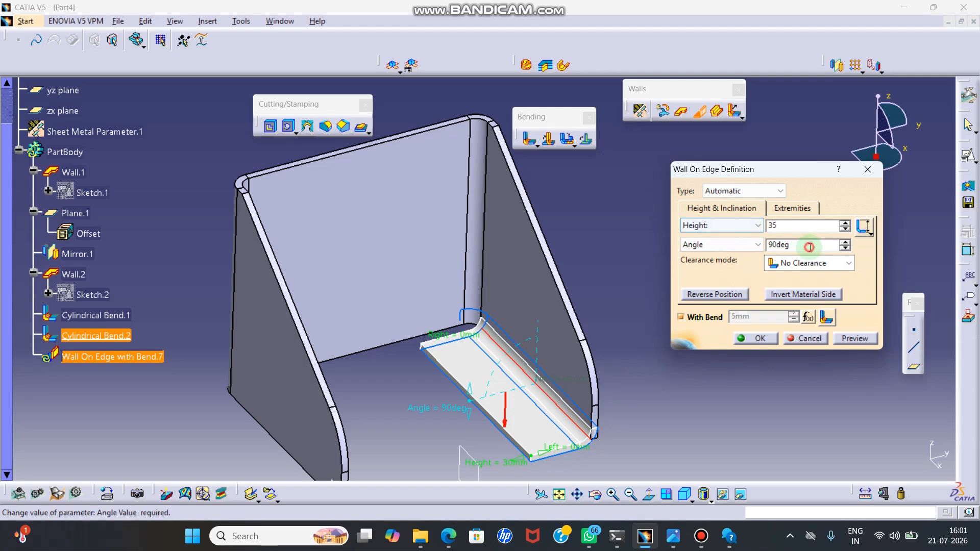
key(Return)
Try other inclination angles for the bottom flange and set the angle back to 90 degrees
click(846, 250)
click(846, 250)
click(846, 250)
click(846, 249)
click(846, 243)
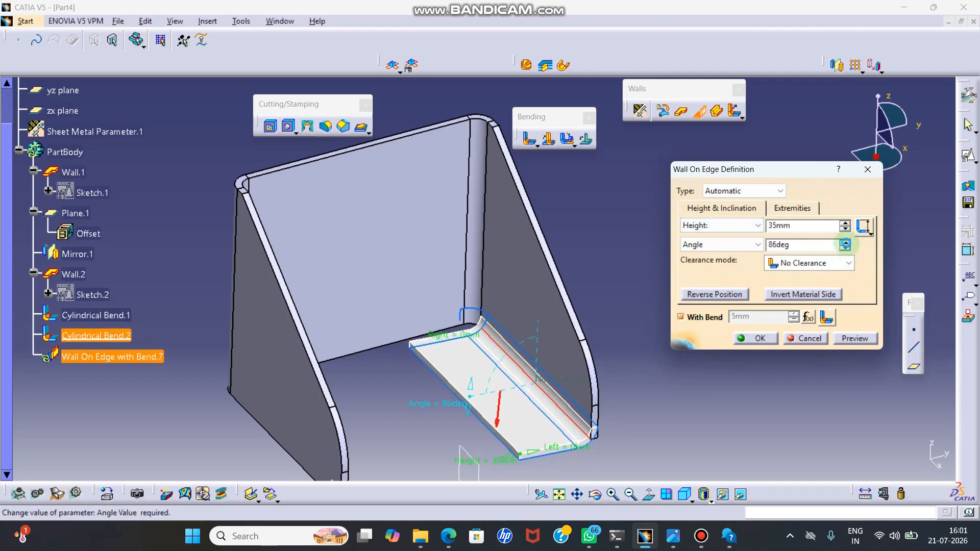
drag(818, 245, 693, 221)
text(9)
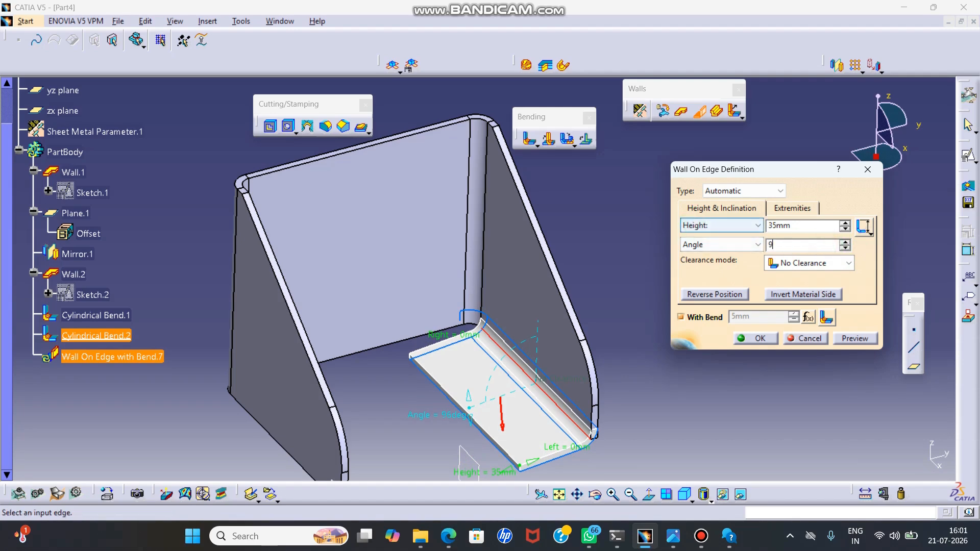
click(805, 225)
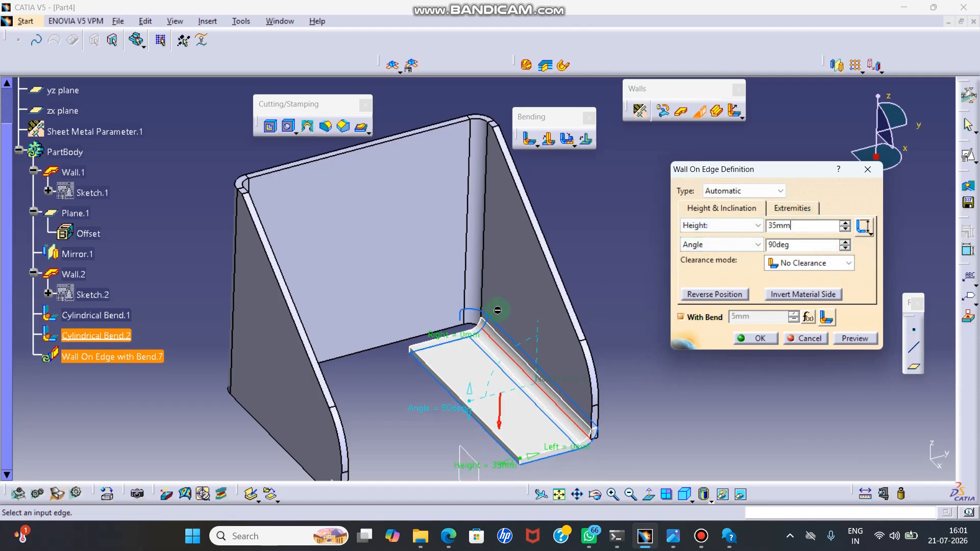
Compare both material sides of the bottom flange from the front and invert the material side to point upward
middle_drag(496, 310, 497, 343)
click(691, 499)
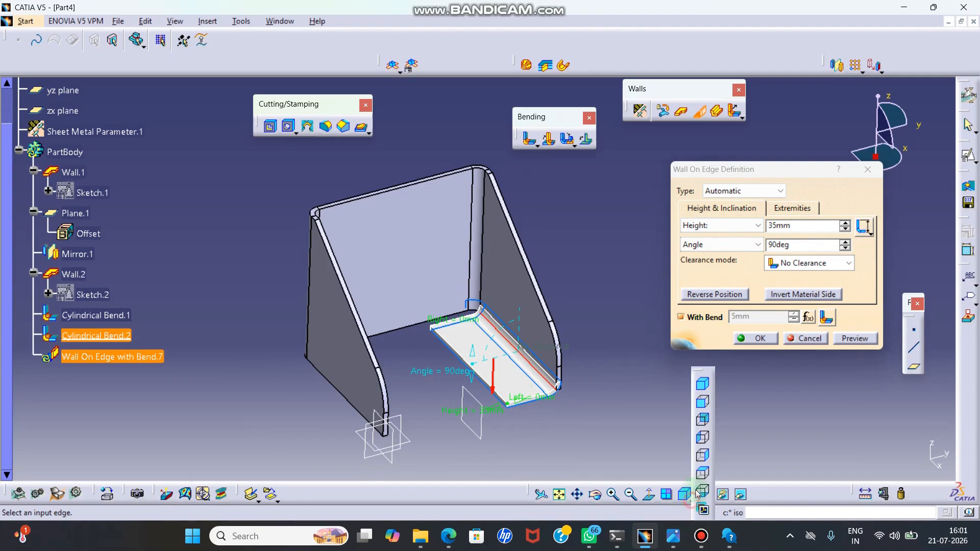
click(707, 408)
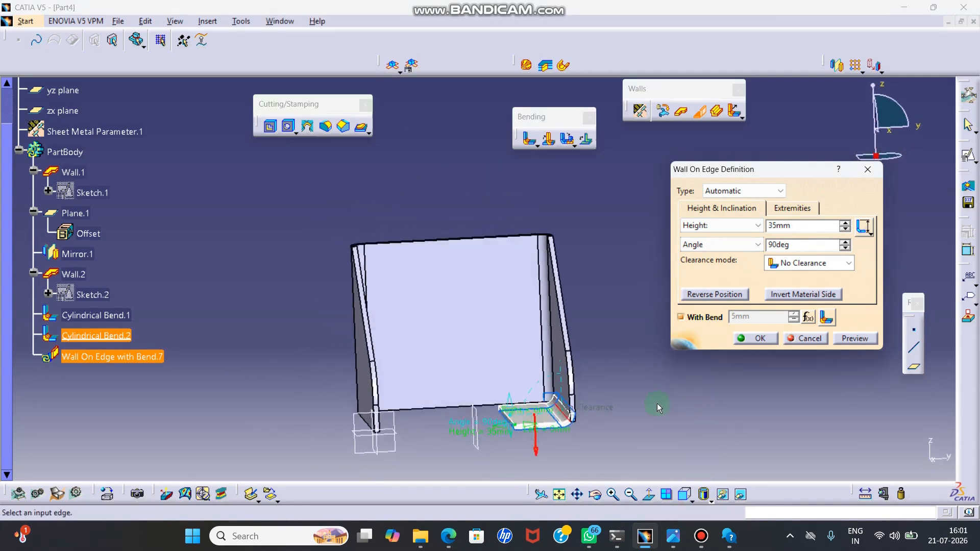
middle_drag(598, 430, 576, 294)
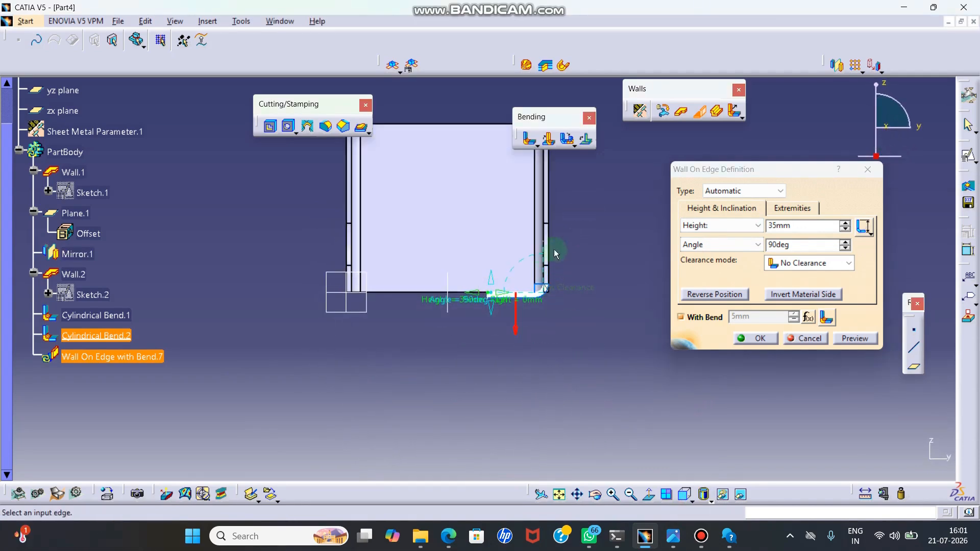
ctrl+middle_drag(550, 257, 579, 125)
middle_drag(648, 331, 530, 344)
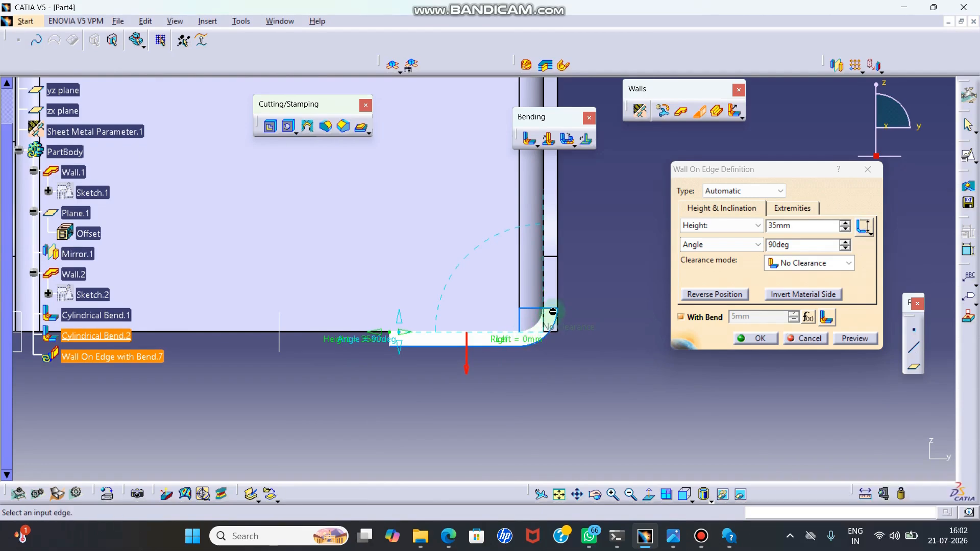
click(796, 296)
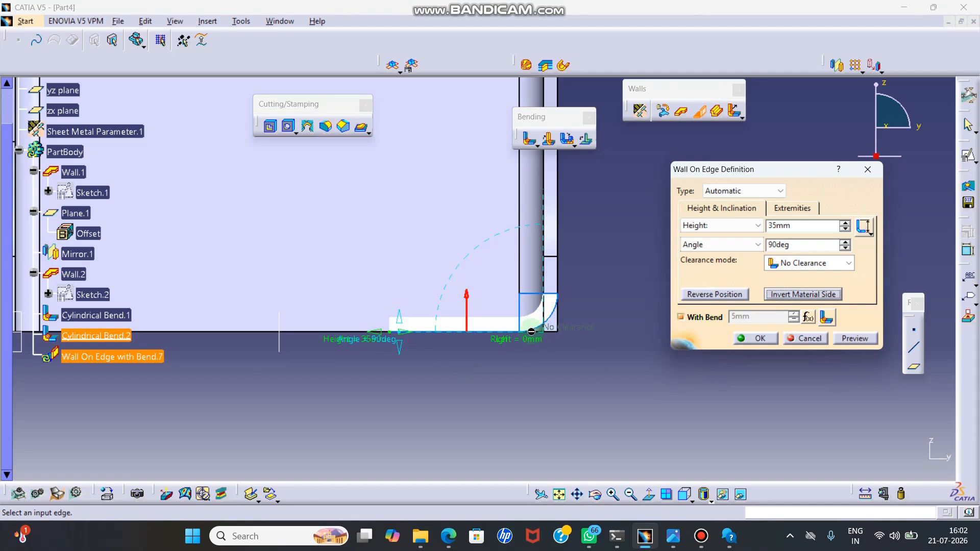
click(789, 296)
click(788, 297)
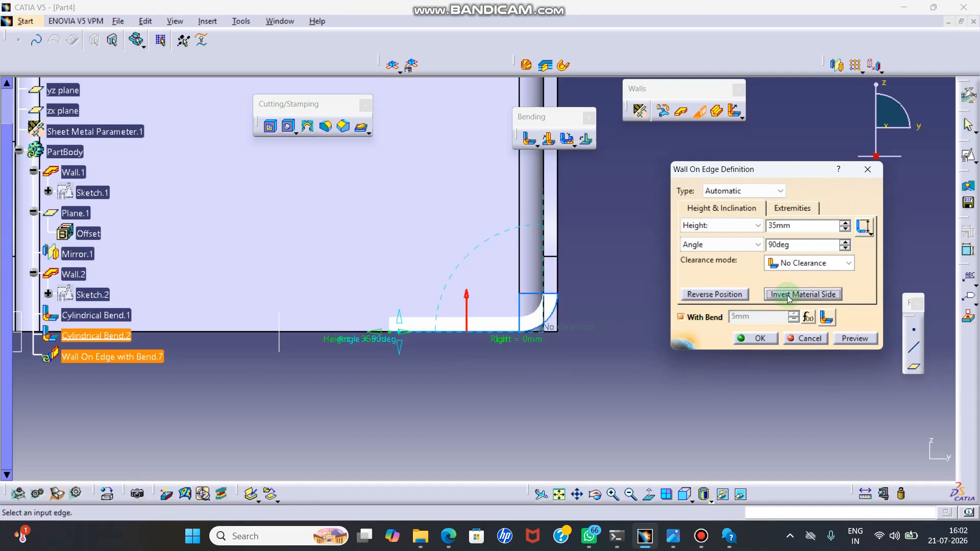
click(787, 296)
click(789, 296)
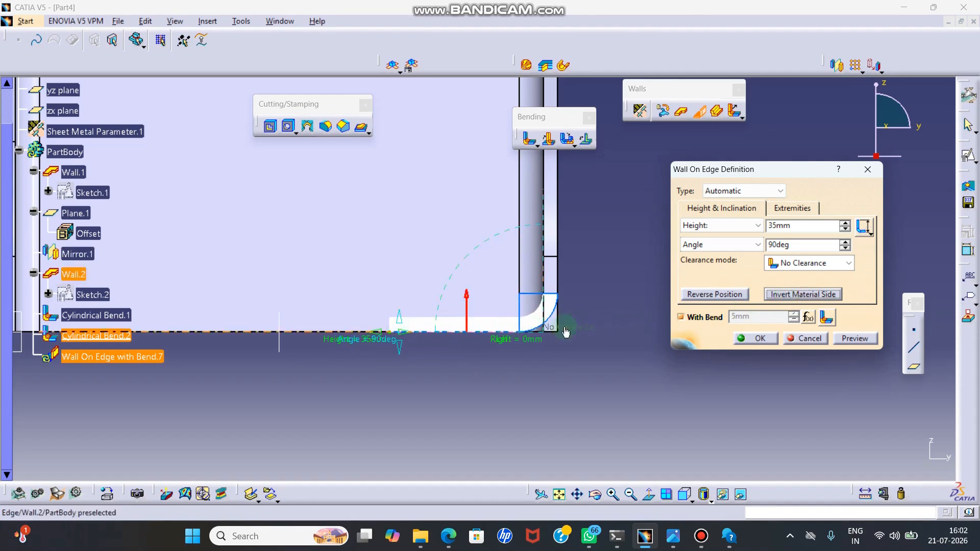
click(804, 295)
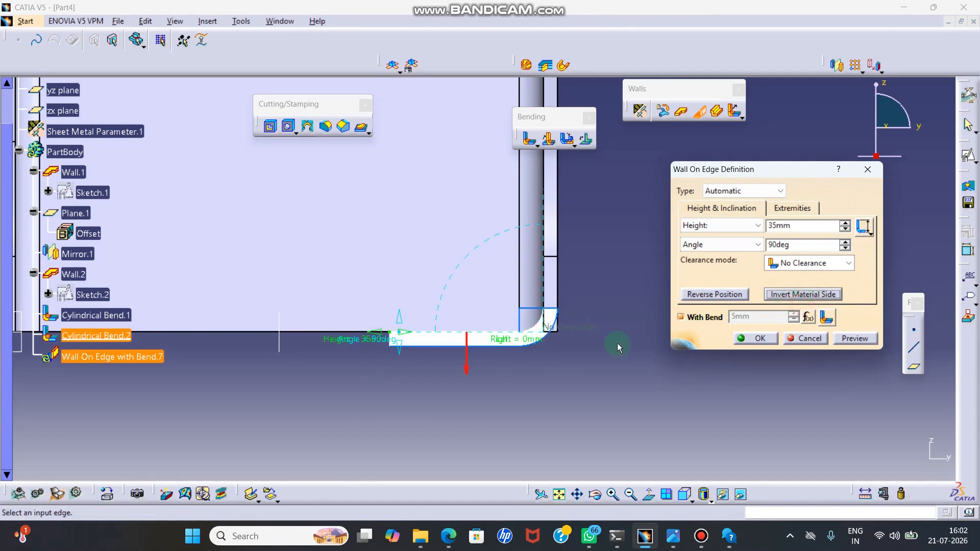
click(775, 296)
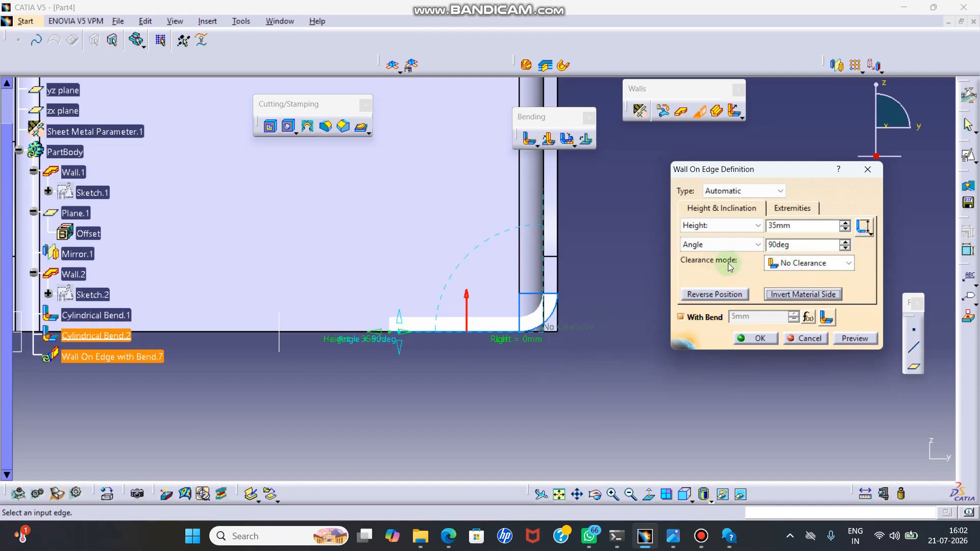
Change the flange's clearance mode to Monodirectional with a clearance of 0 mm and preview it
click(799, 263)
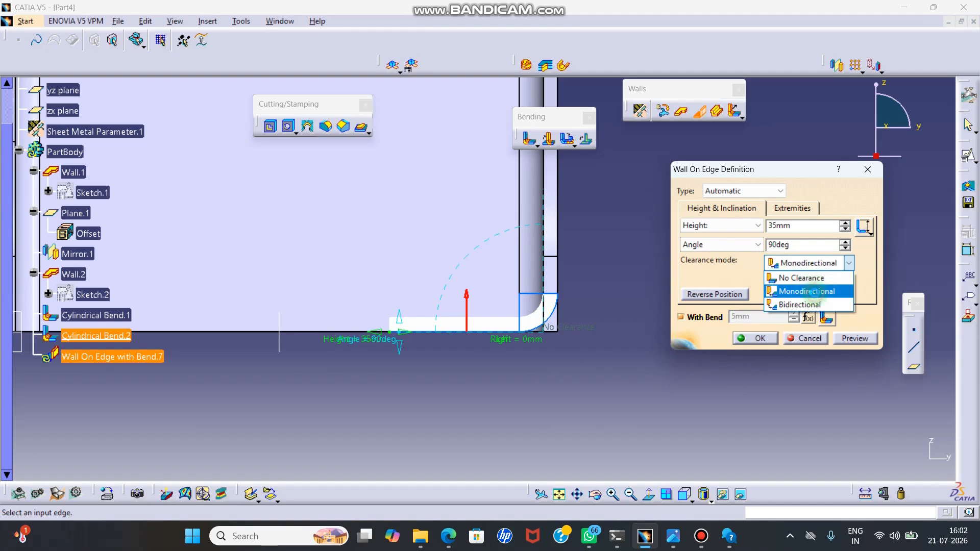
click(814, 291)
click(846, 278)
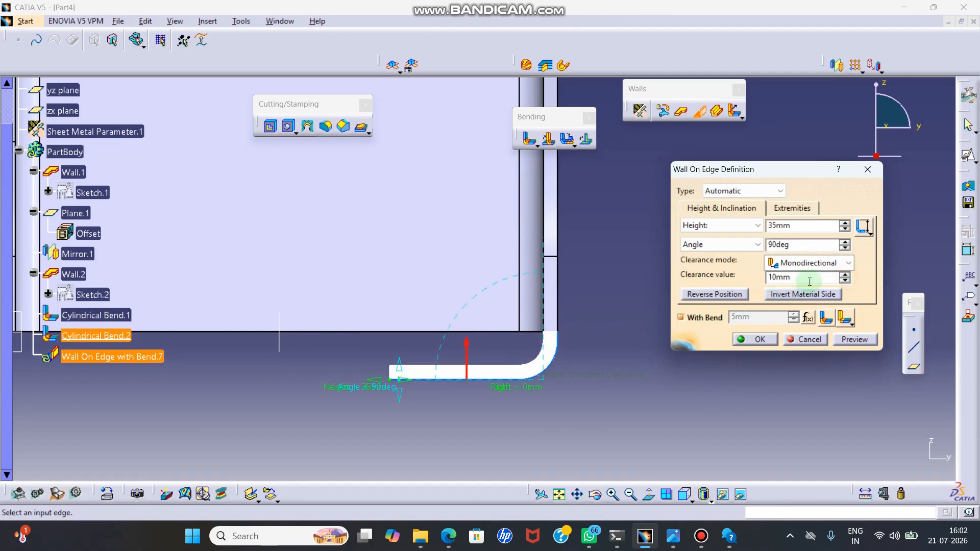
drag(804, 279, 731, 280)
text(0)
click(853, 340)
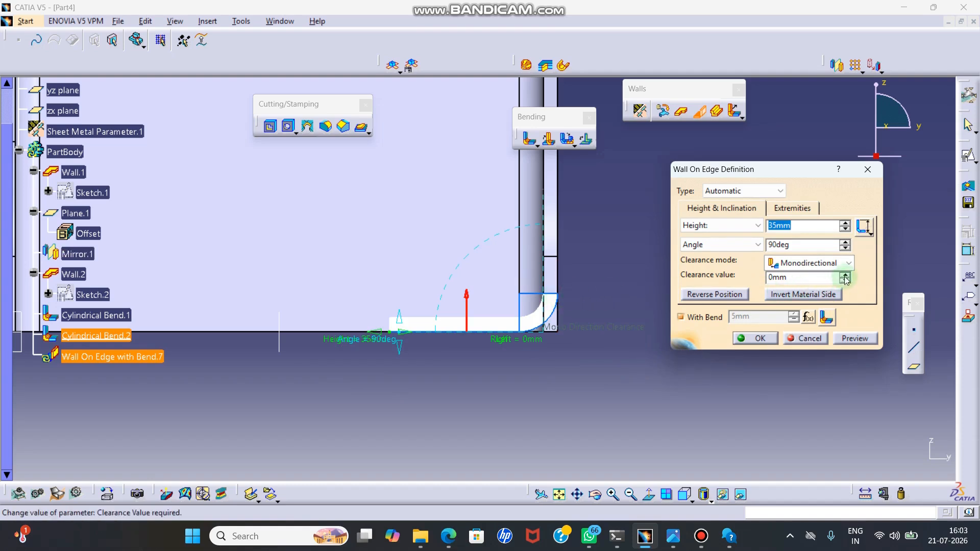
Raise the flange's clearance value to 8 mm and check the flange in isometric view
click(845, 275)
click(845, 275)
click(845, 275)
click(845, 275)
click(846, 276)
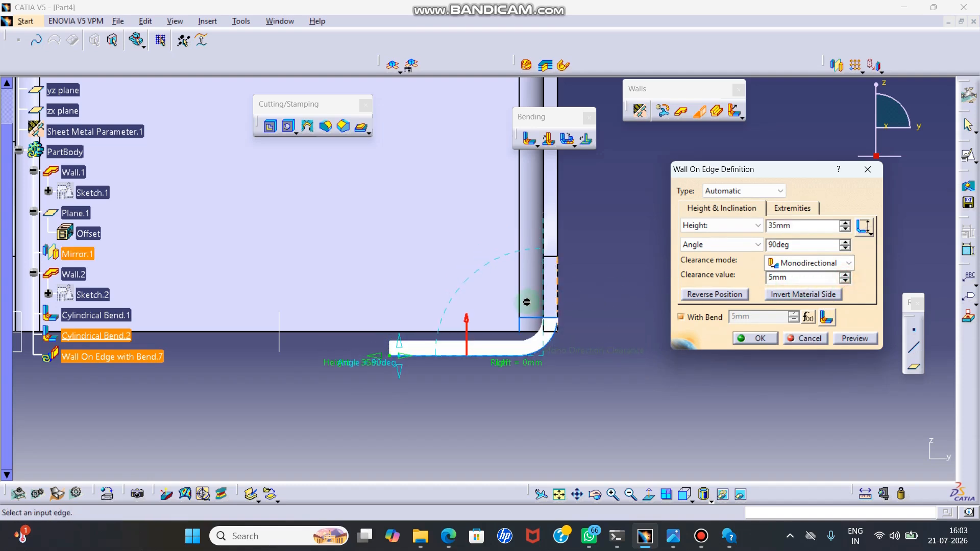
click(845, 276)
click(845, 275)
click(845, 276)
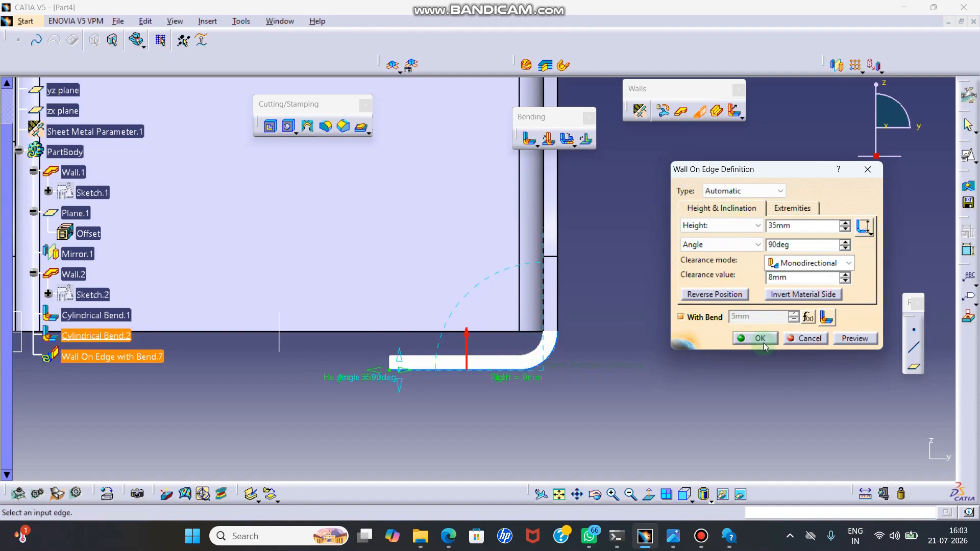
click(687, 497)
click(692, 502)
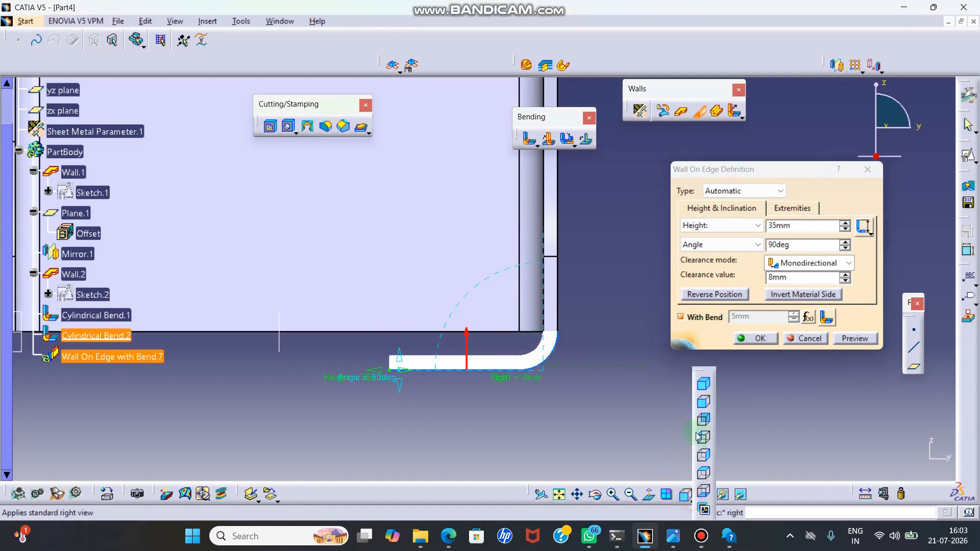
click(703, 385)
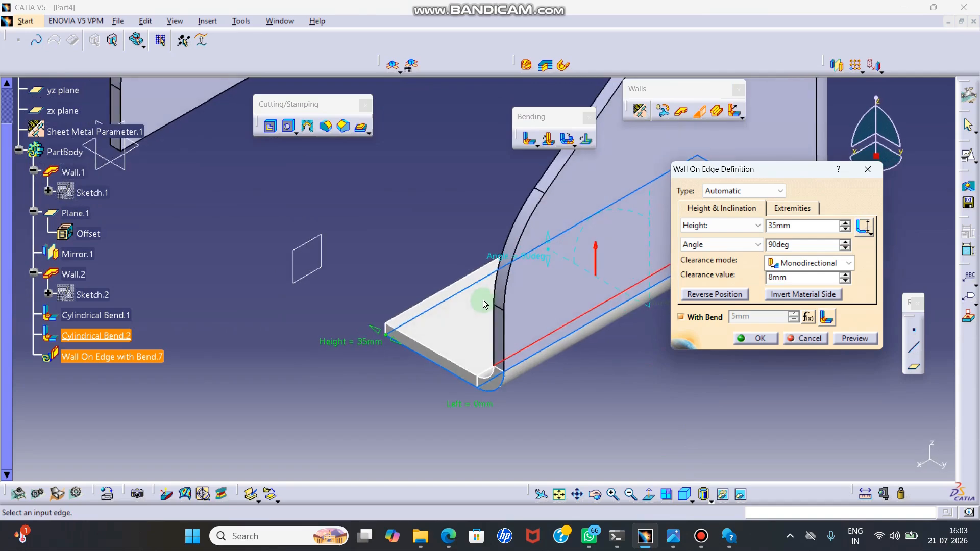
Try shortening the bottom flange freehand from both ends, to a right offset of about -17 mm and a left offset of about -32 mm
click(595, 494)
drag(504, 432, 693, 343)
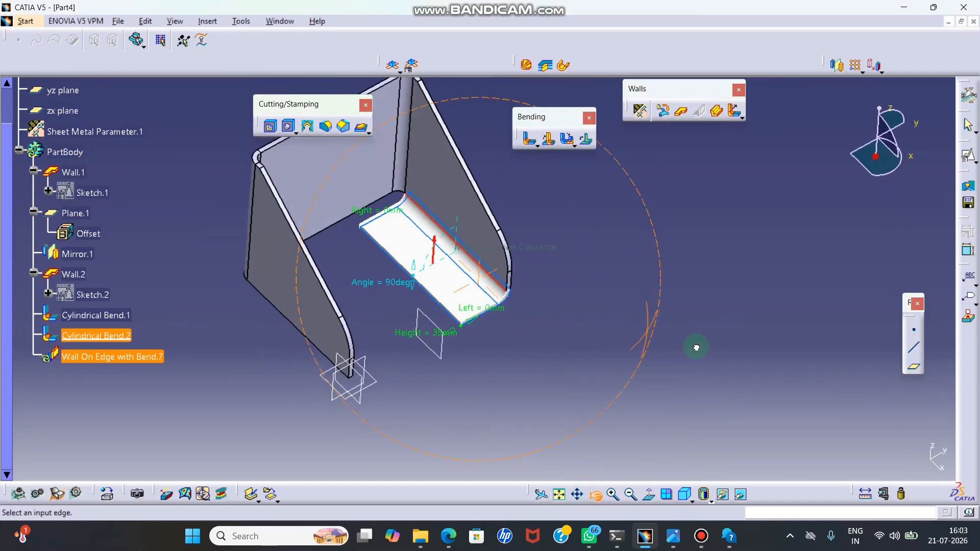
middle_drag(421, 209, 434, 354)
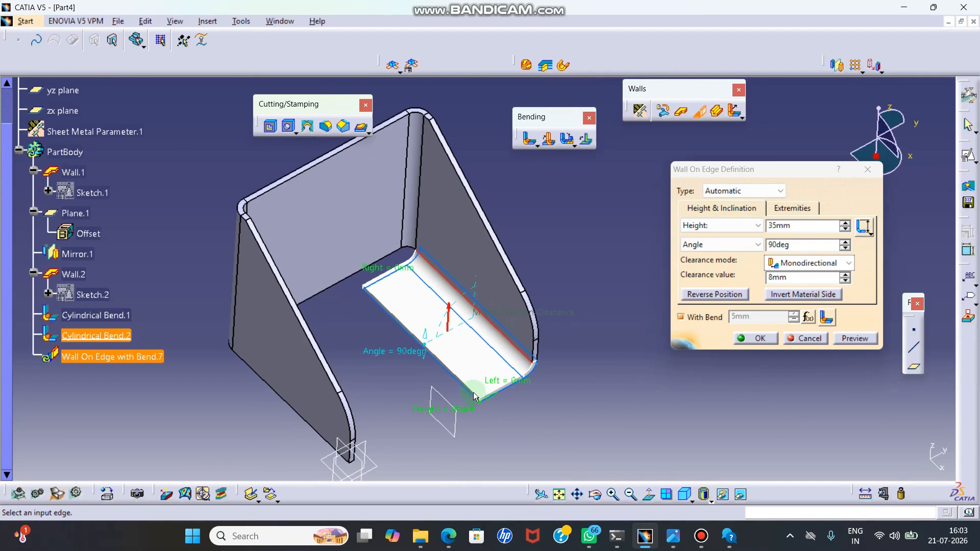
click(792, 209)
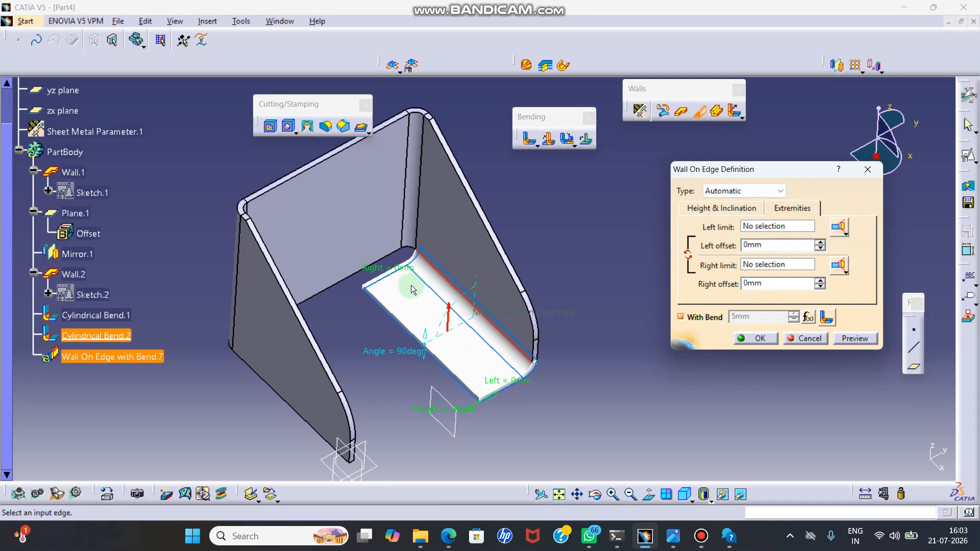
drag(380, 275, 411, 299)
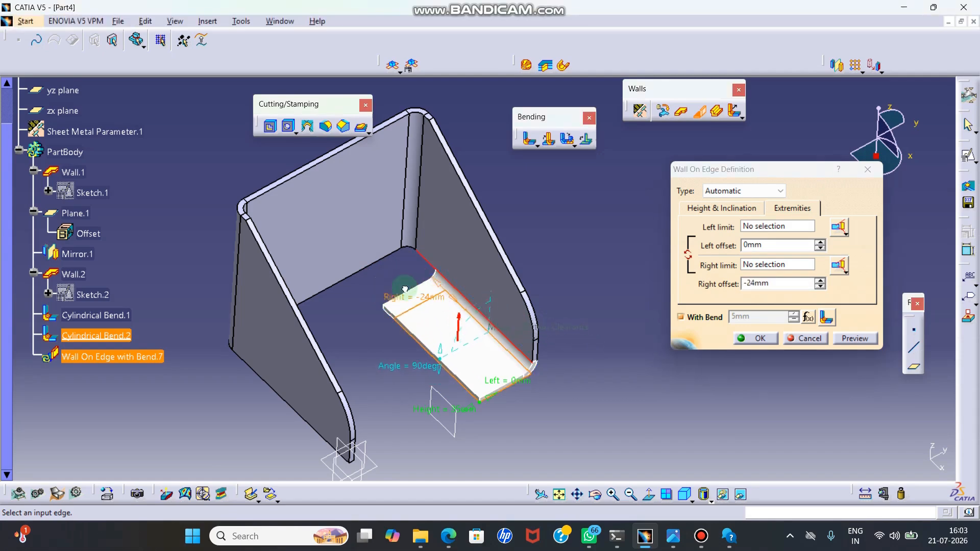
drag(506, 391, 531, 363)
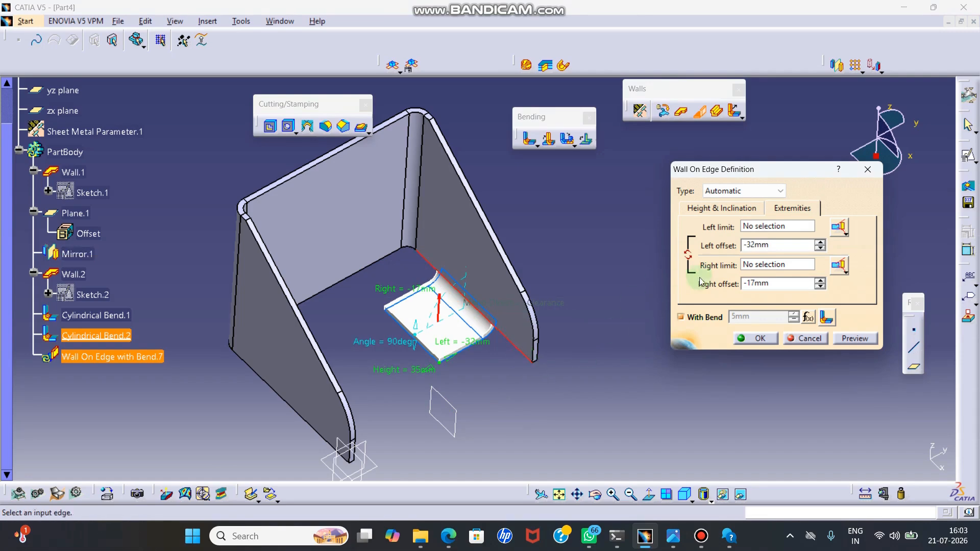
Set the bottom flange's left offset to 0 mm and right offset to -50 mm, and create the flange
double_click(776, 245)
text(0)
click(790, 287)
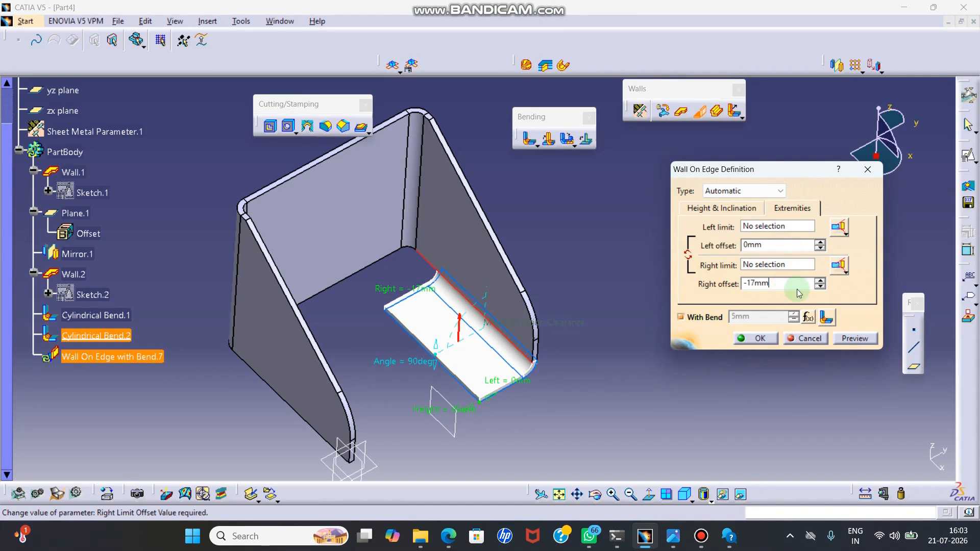
double_click(743, 284)
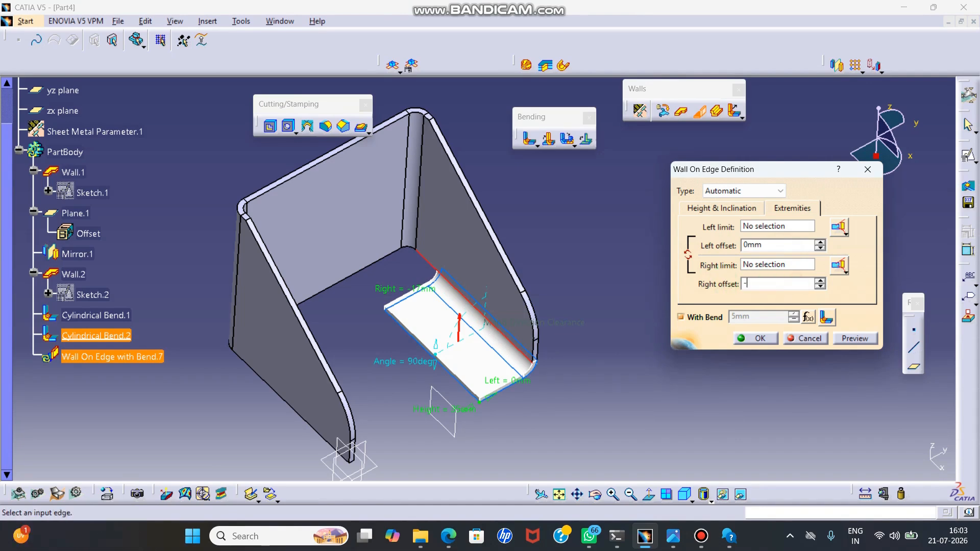
click(760, 338)
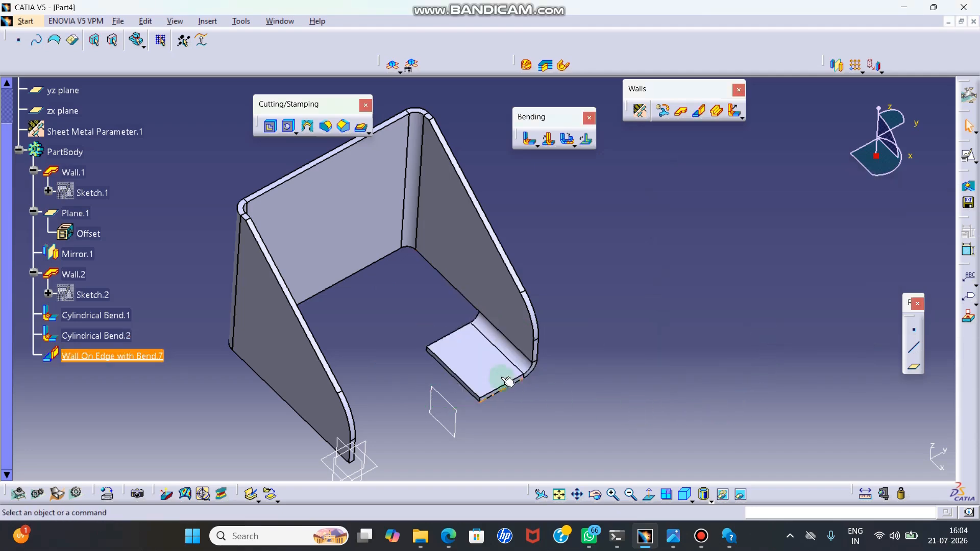
click(613, 393)
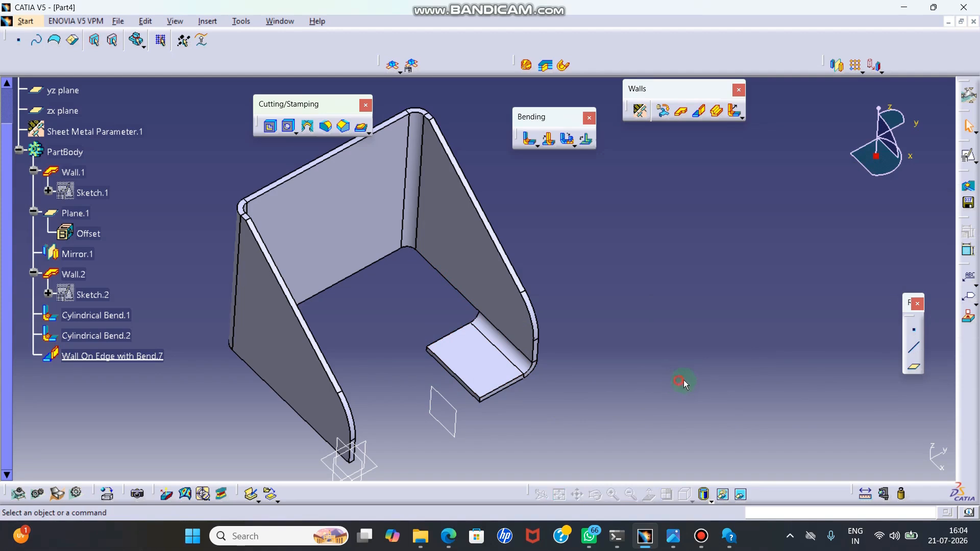
Measure the length of the bottom flange's free edge parallel to the side wall without keeping the measurement
click(865, 499)
click(452, 369)
click(885, 494)
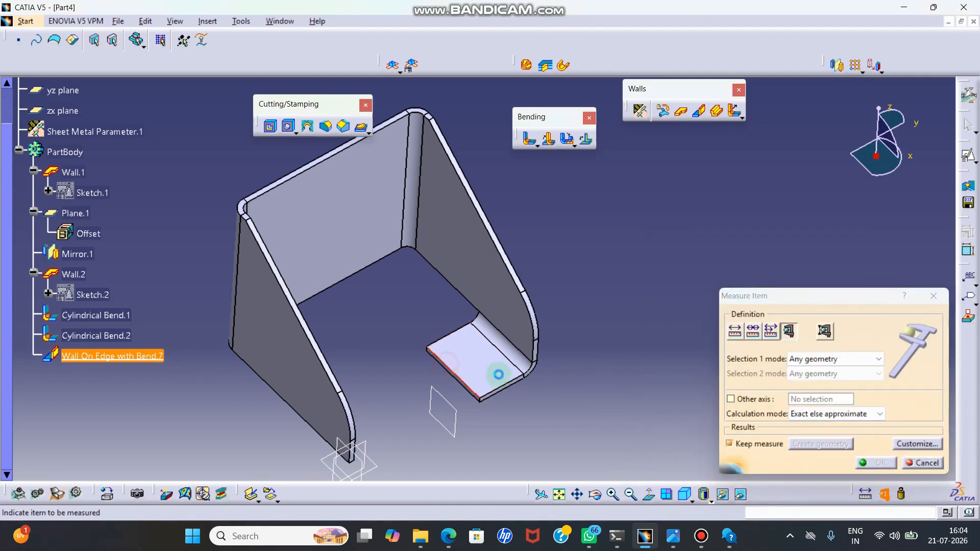
click(472, 390)
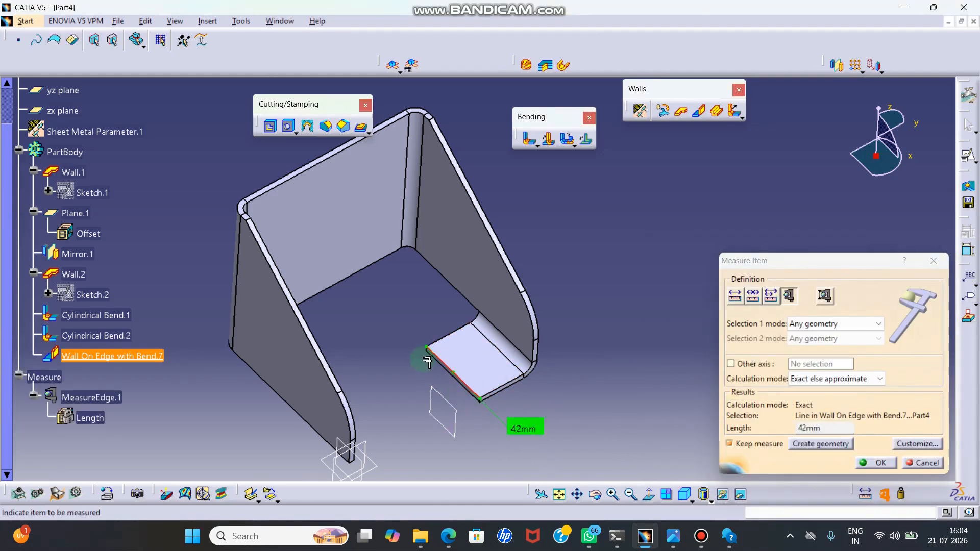
click(922, 462)
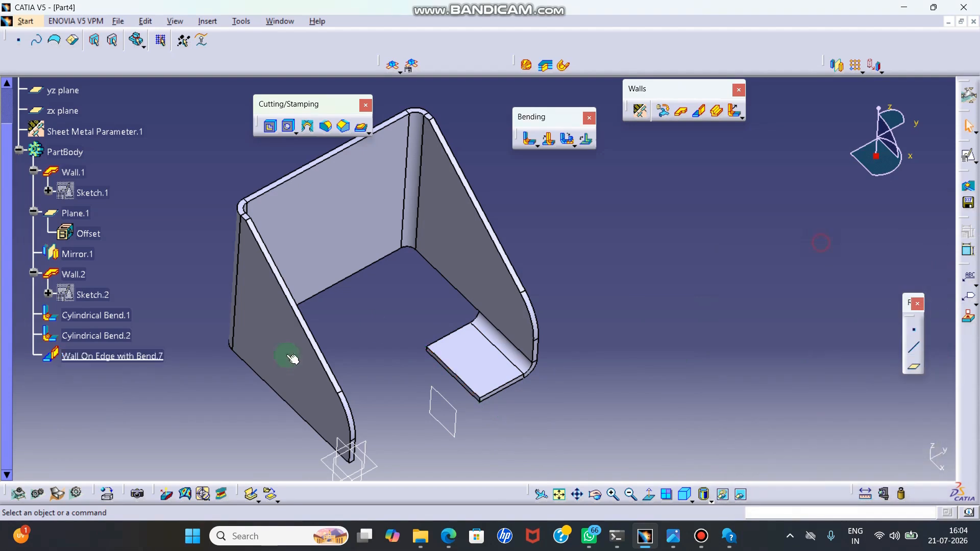
Edit the bottom flange's extremities and set its right offset to -42 mm
double_click(138, 353)
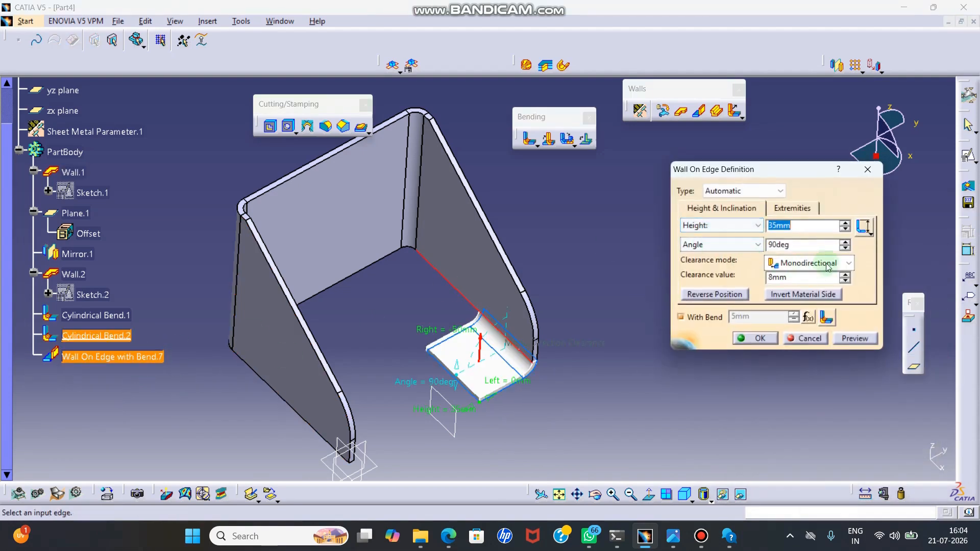
click(792, 209)
click(777, 282)
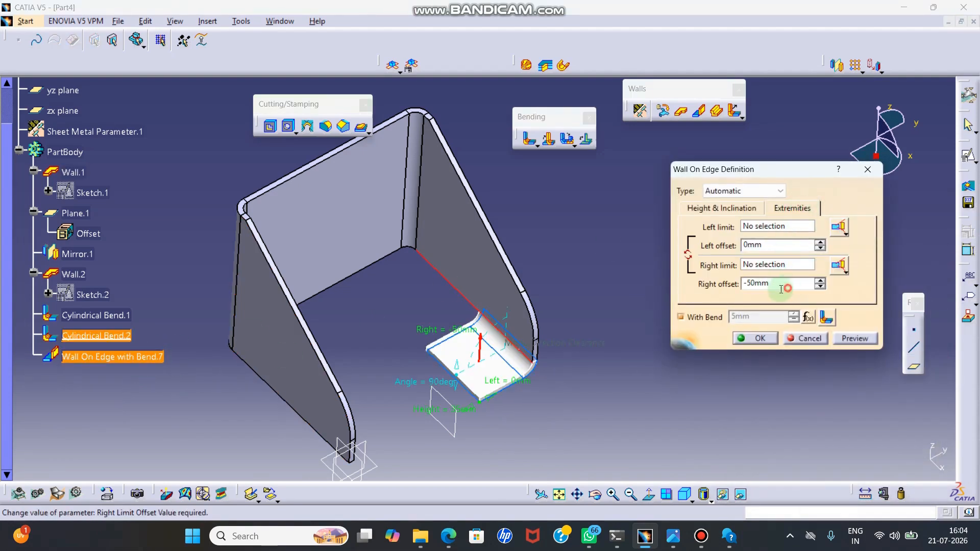
click(788, 287)
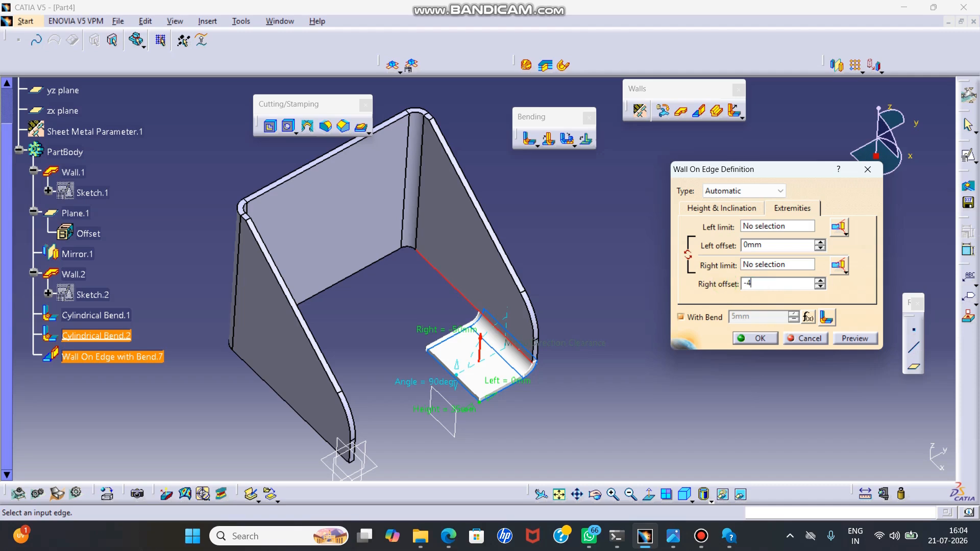
key(Return)
click(676, 297)
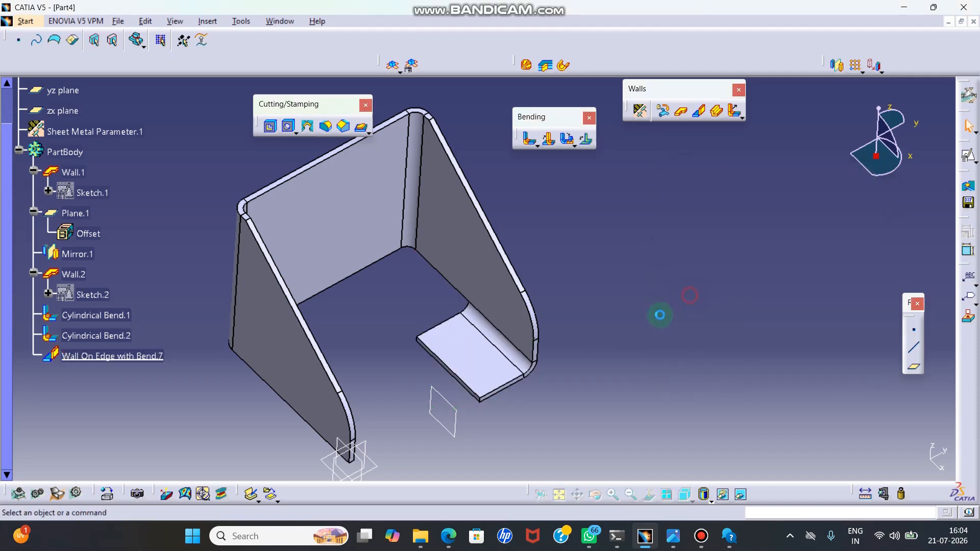
Remeasure the edited flange's free edge and discard the measurement
click(883, 493)
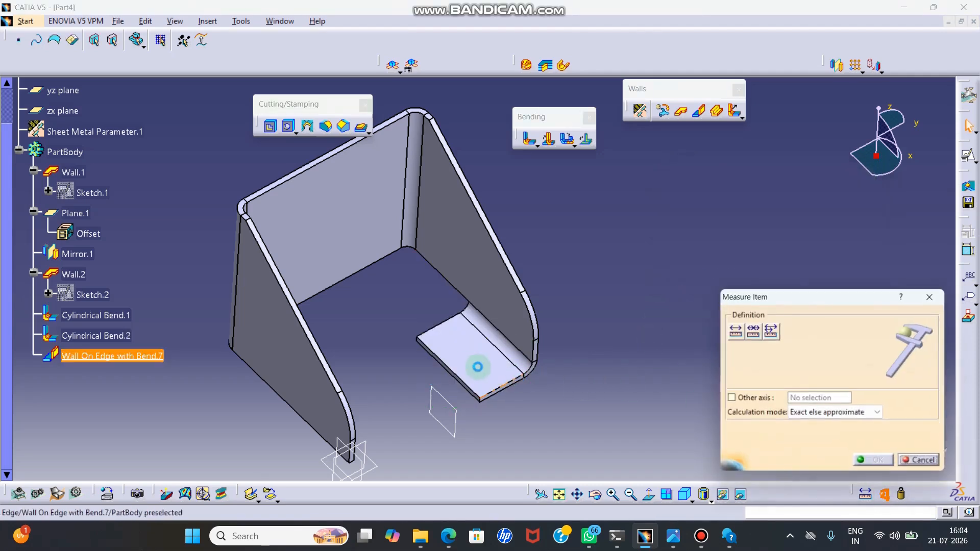
click(451, 367)
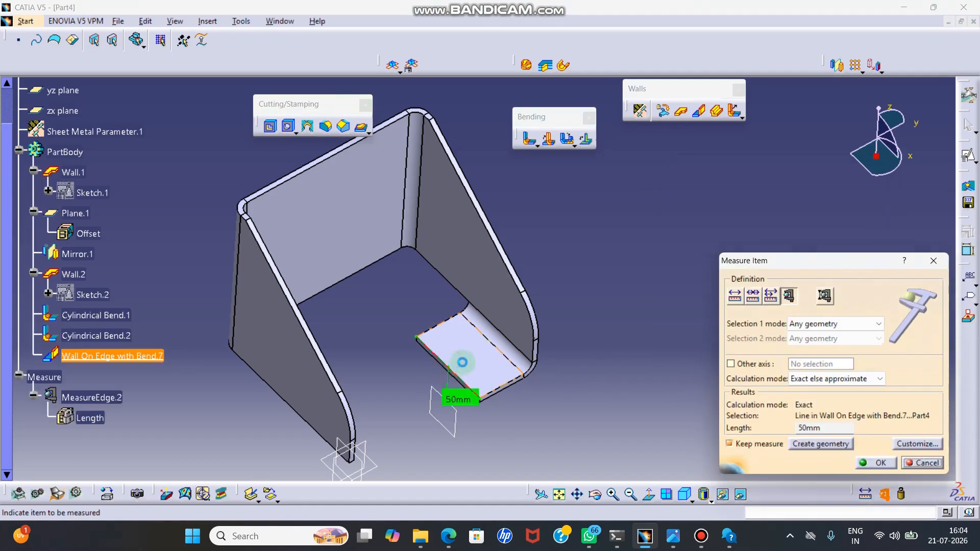
click(934, 262)
Create a matching 35 mm wall on the opposite side wall's bottom edge at 90 degrees, with 8 mm monodirectional clearance and a -42 mm right offset
click(685, 494)
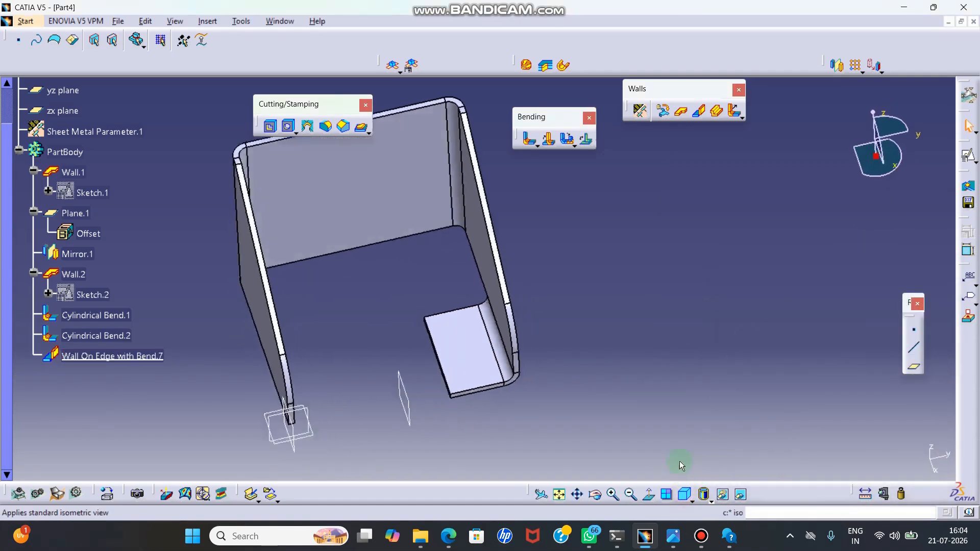
middle_click(469, 228)
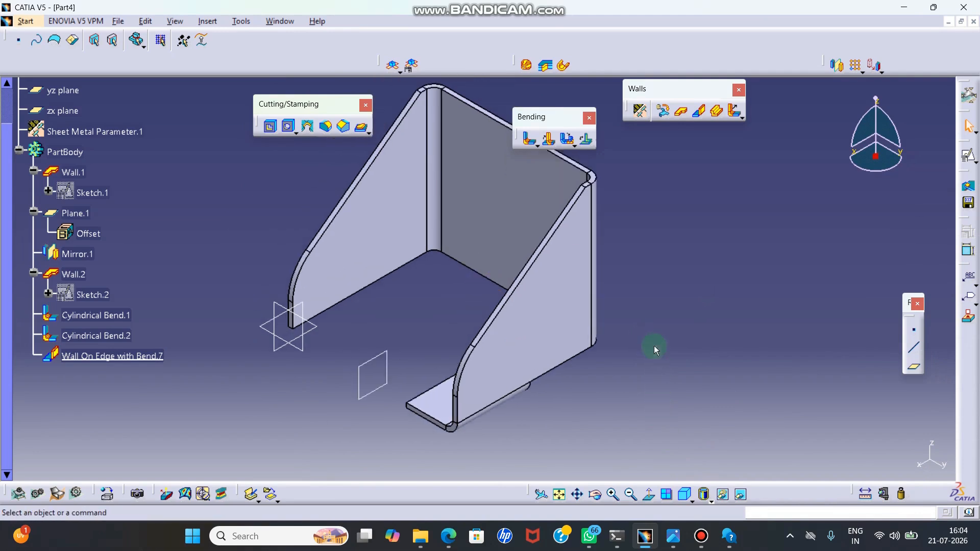
ctrl+middle_drag(657, 355, 561, 387)
click(151, 360)
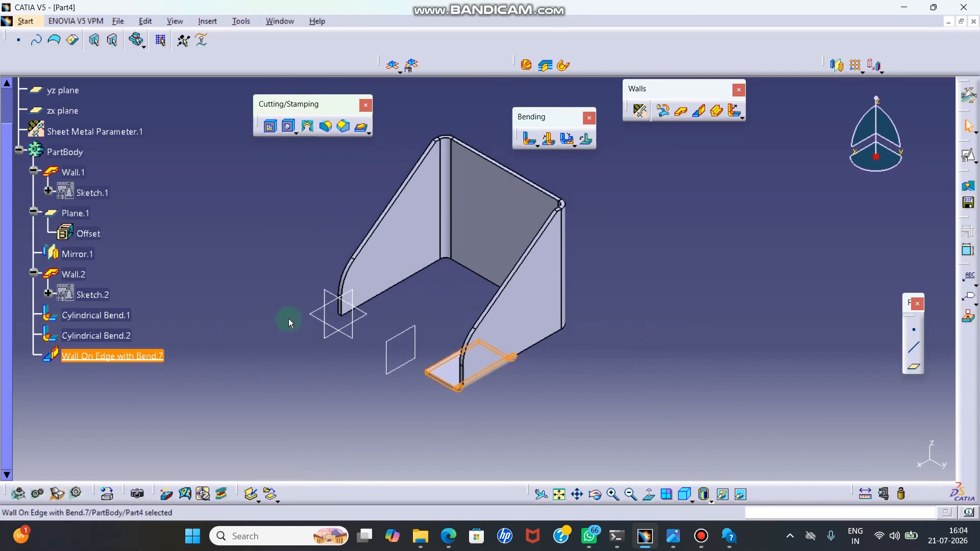
click(398, 317)
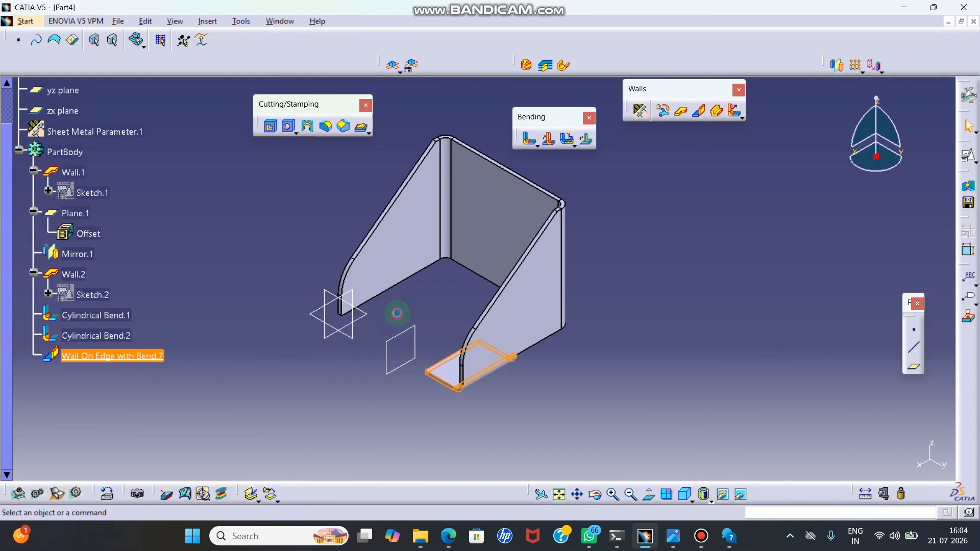
click(699, 115)
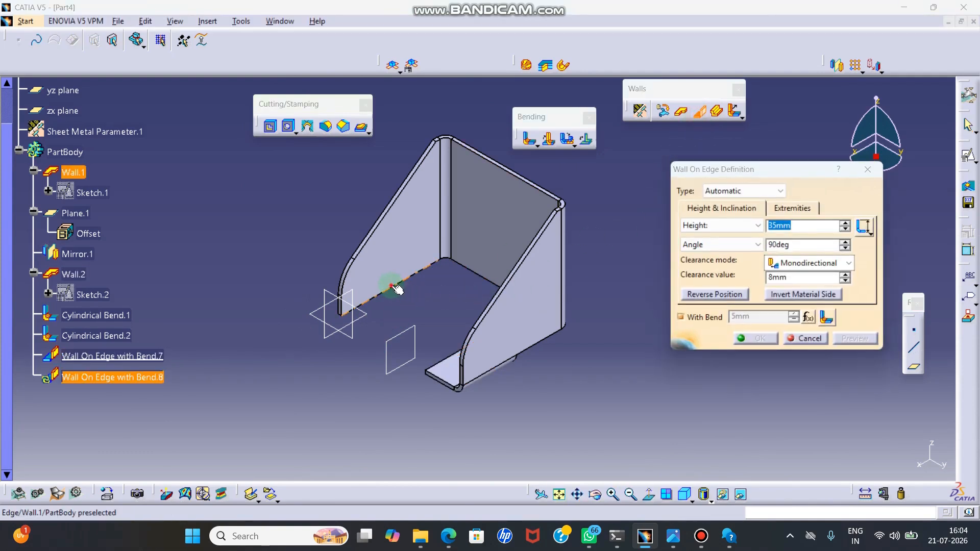
click(419, 304)
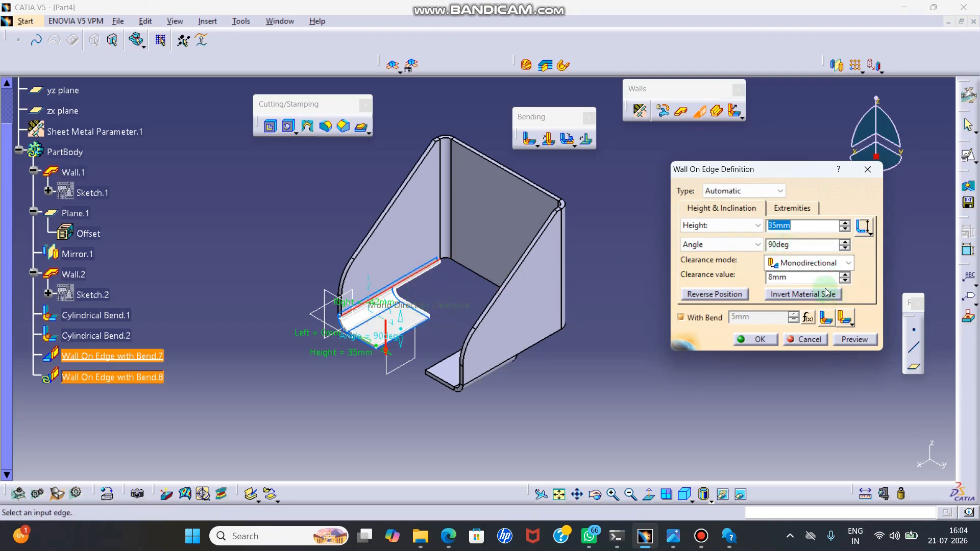
click(795, 210)
click(847, 339)
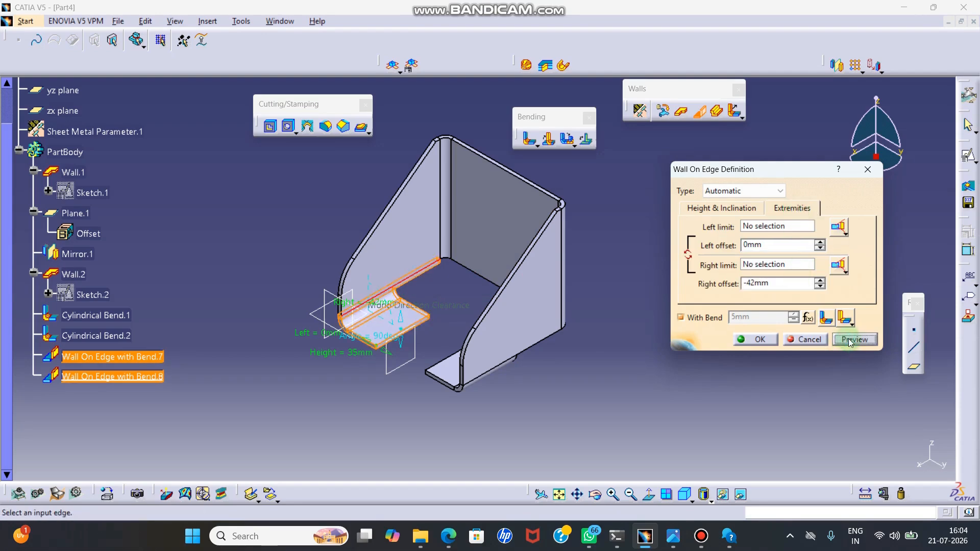
click(740, 210)
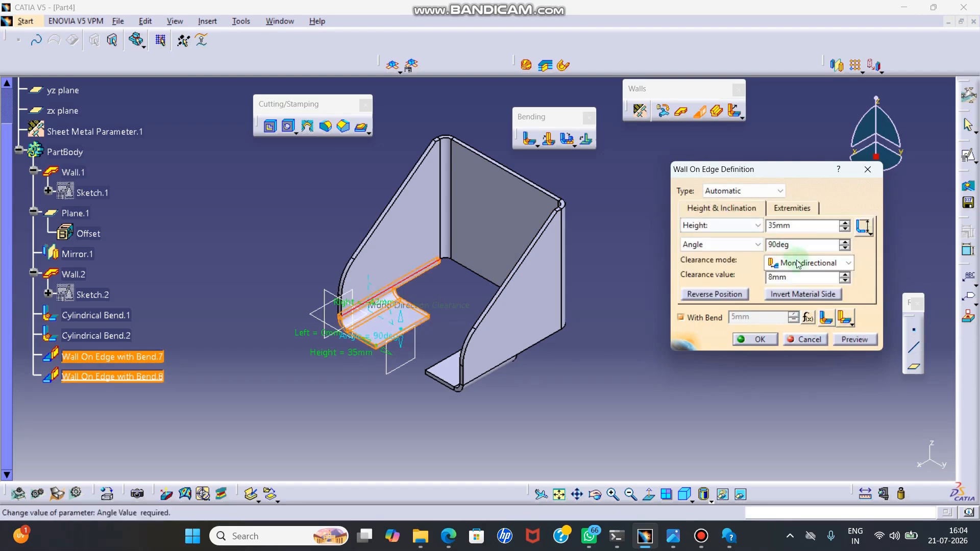
click(766, 338)
click(737, 344)
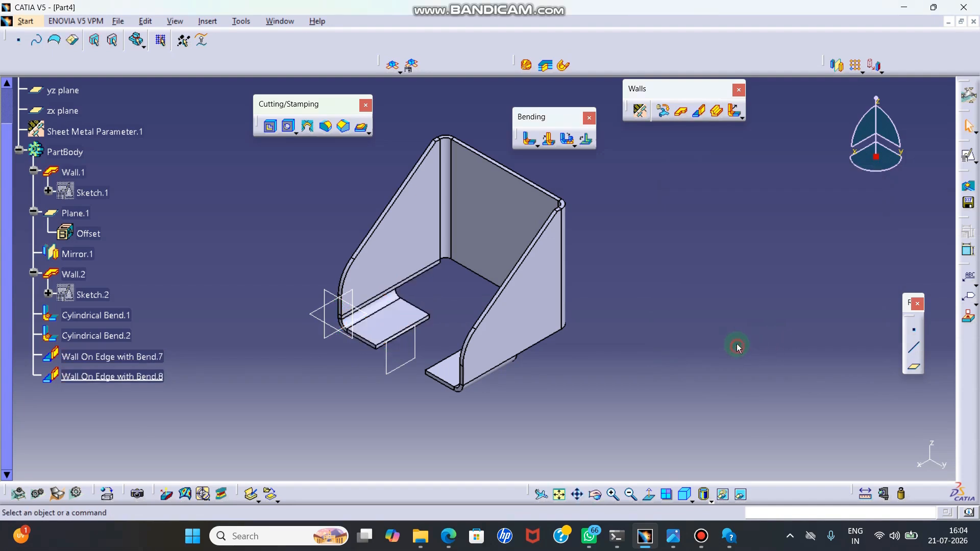
Edit the second bottom flange and invert its material side to point upward
ctrl+middle_drag(589, 370, 600, 292)
double_click(156, 376)
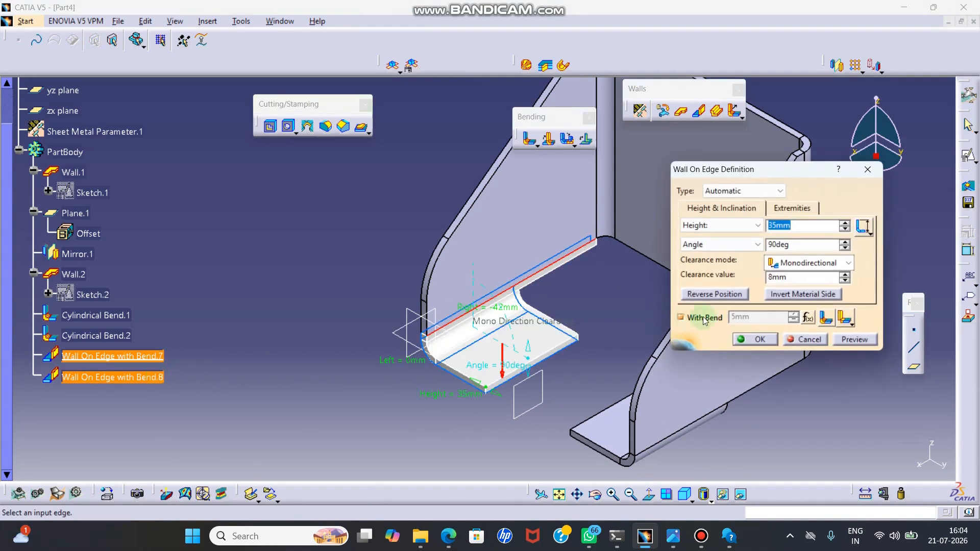
click(785, 296)
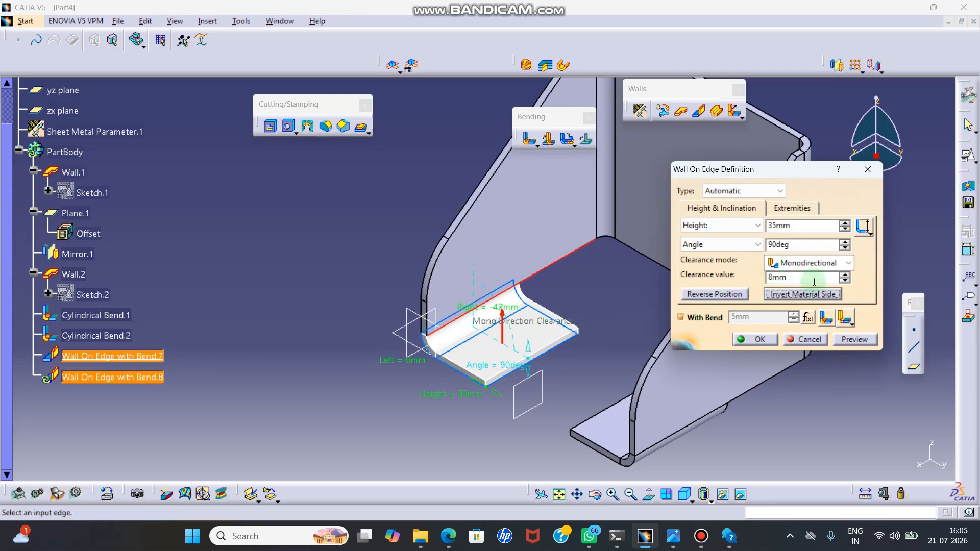
click(766, 340)
click(633, 297)
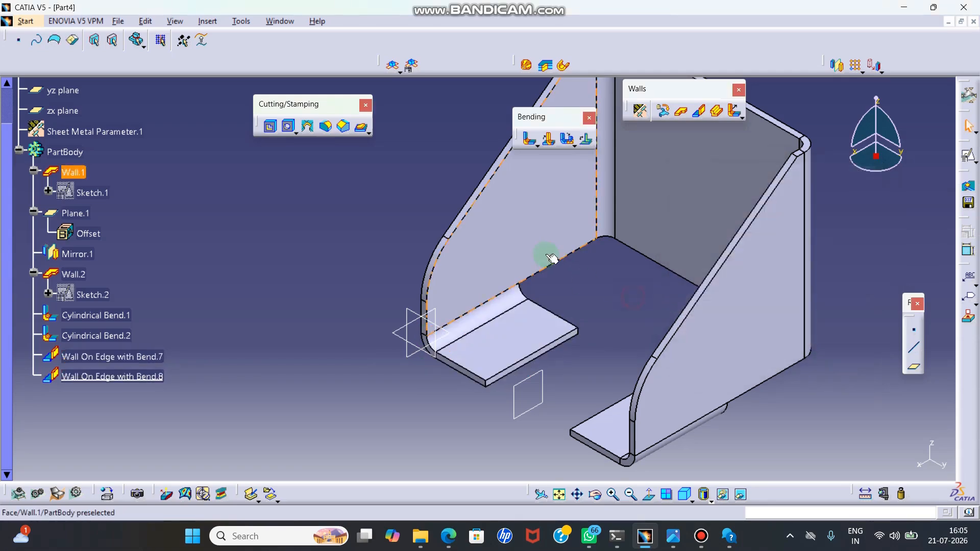
Inspect both side flanges from the front, consult the angle bracket drawing in WhatsApp for the remaining bottom flange, and return to CATIA
ctrl+middle_drag(548, 256, 547, 377)
ctrl+middle_drag(600, 353, 608, 410)
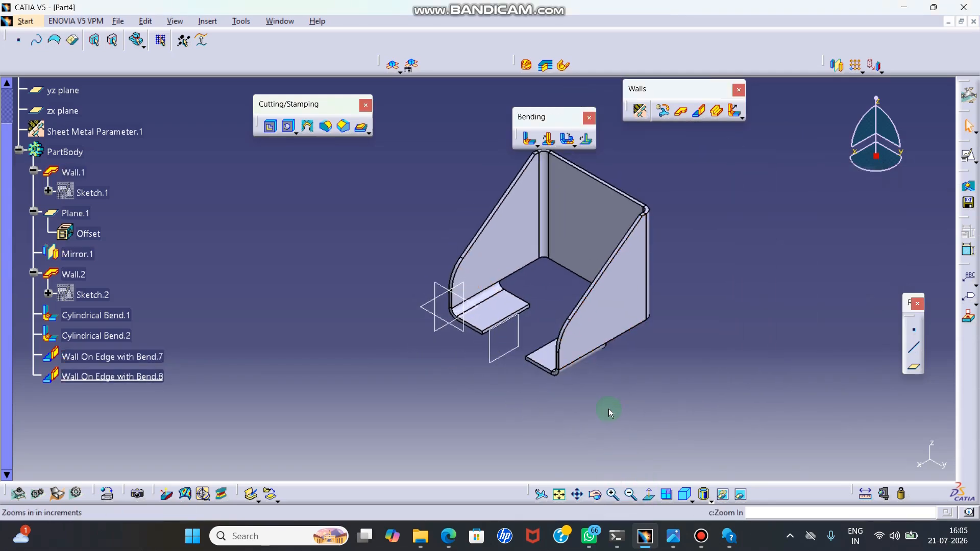
click(595, 494)
drag(556, 327, 640, 391)
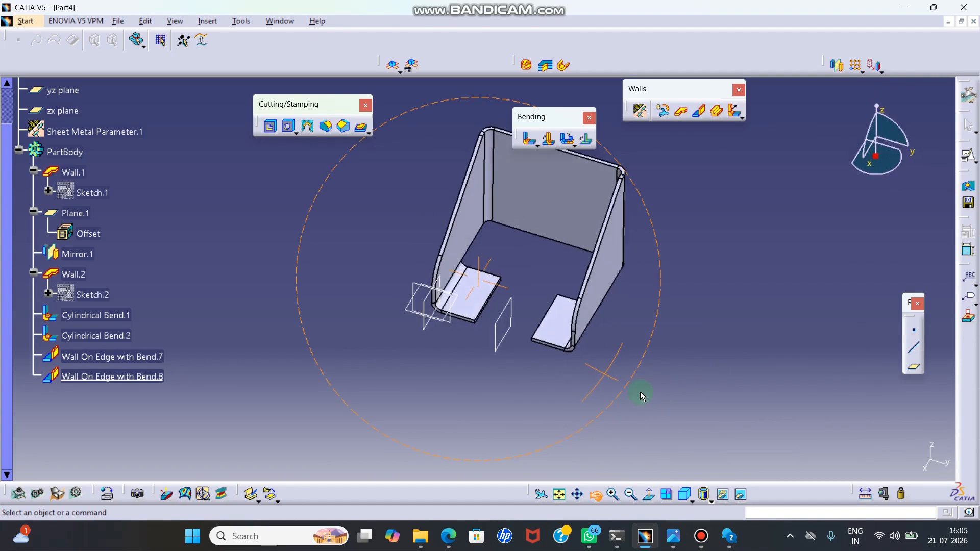
middle_drag(611, 414, 602, 452)
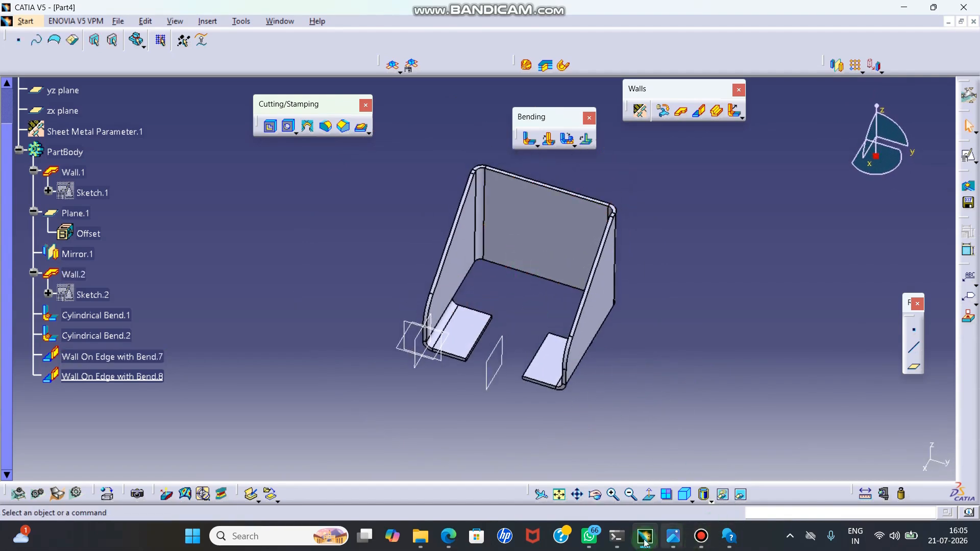
click(590, 536)
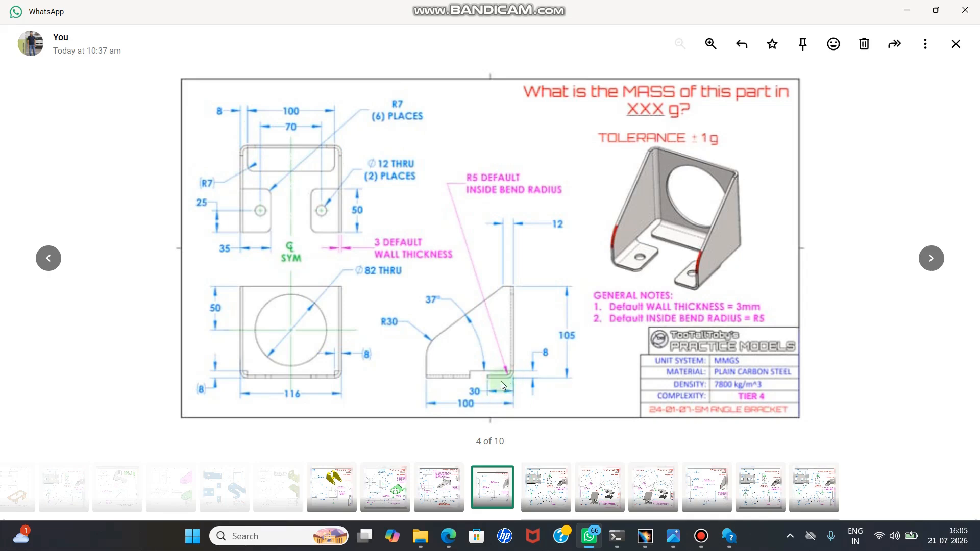
click(909, 9)
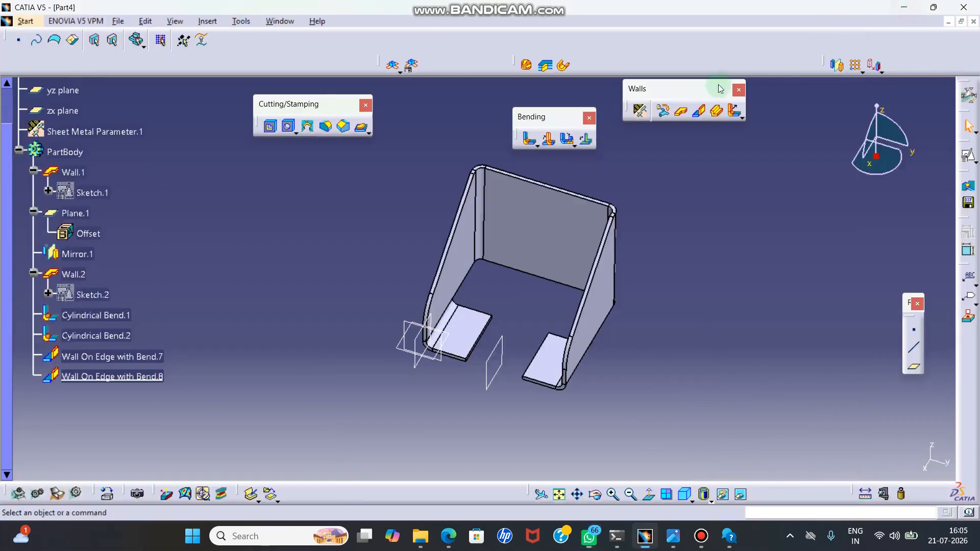
Start a wall on the back wall's bottom edge at 90 degrees with a right offset of 0 mm, and preview it
click(698, 114)
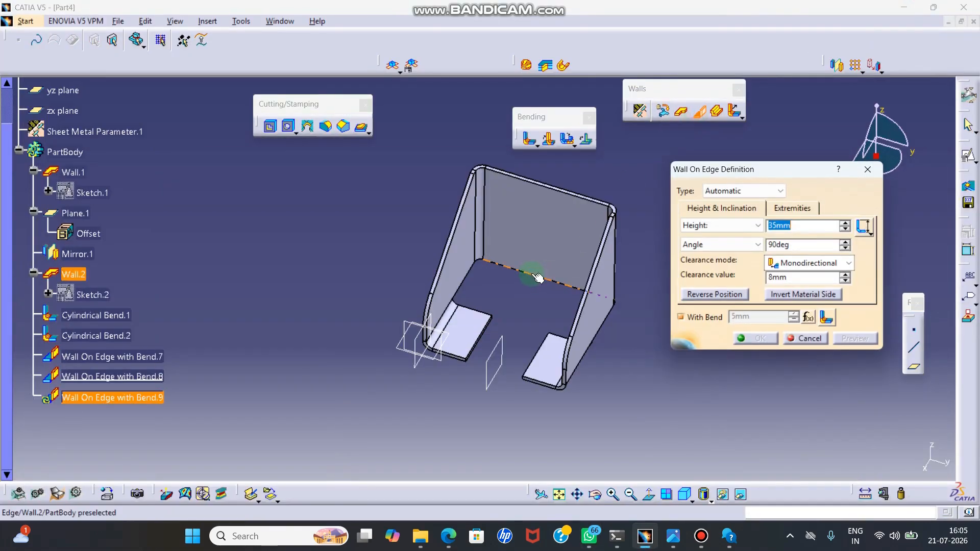
click(503, 278)
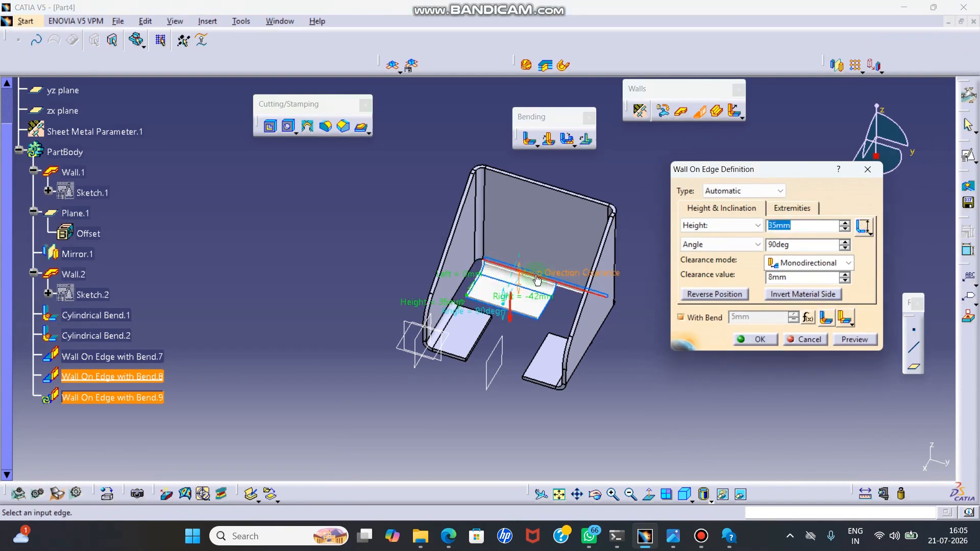
click(804, 207)
drag(788, 286, 678, 290)
text(0)
click(854, 339)
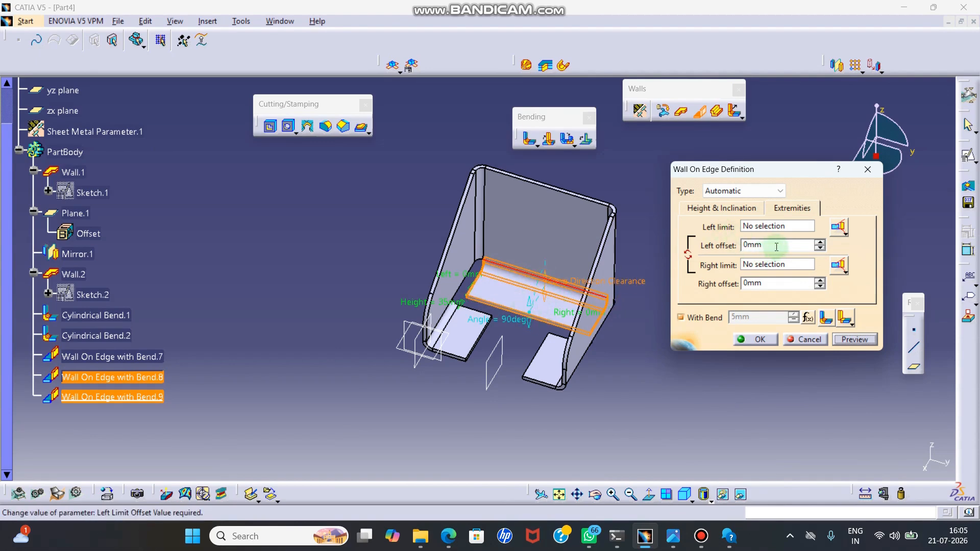
Set the rear bottom flange's height to 30 mm and inspect its preview from the side
click(720, 208)
double_click(815, 225)
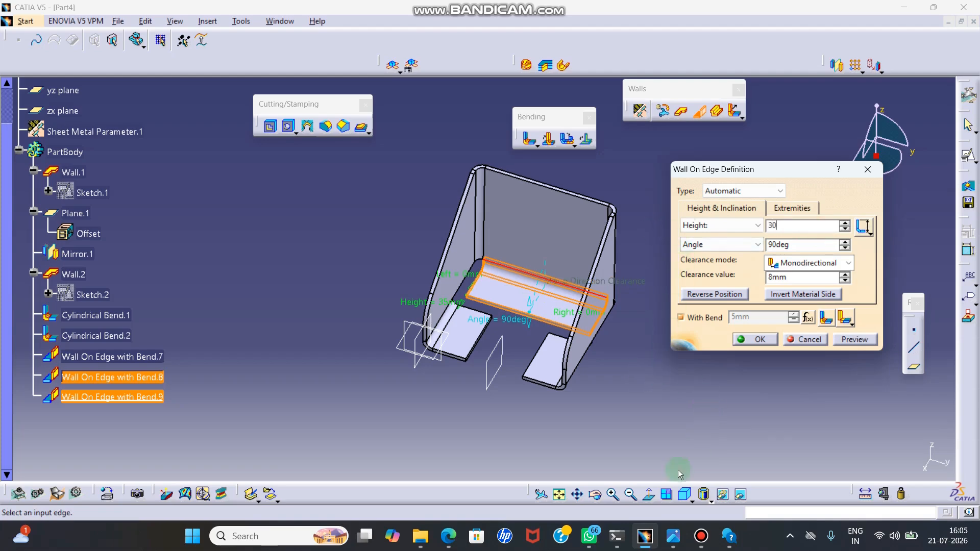
click(601, 496)
drag(633, 366, 443, 367)
scroll(552, 298, up, 5)
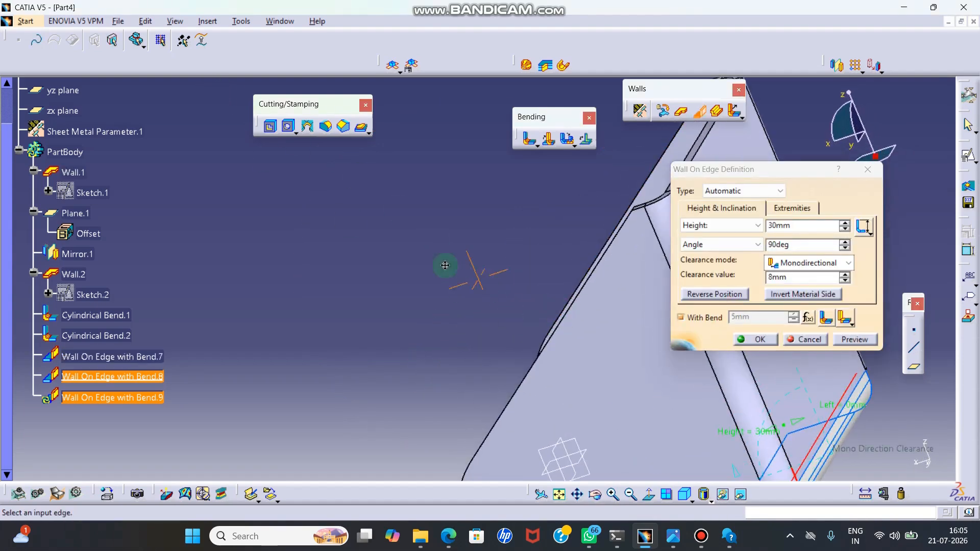
middle_drag(483, 291, 300, 174)
middle_drag(654, 431, 563, 420)
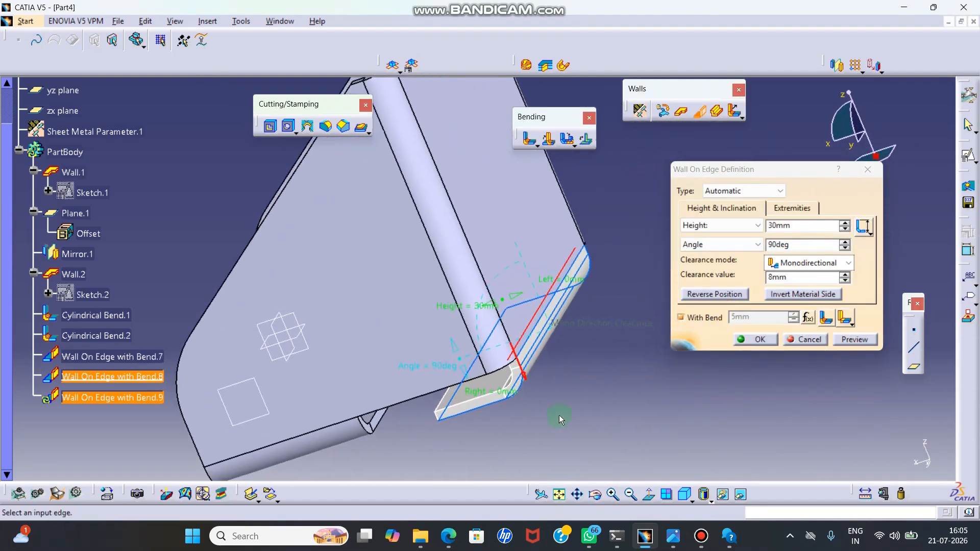
click(595, 494)
drag(594, 449, 542, 451)
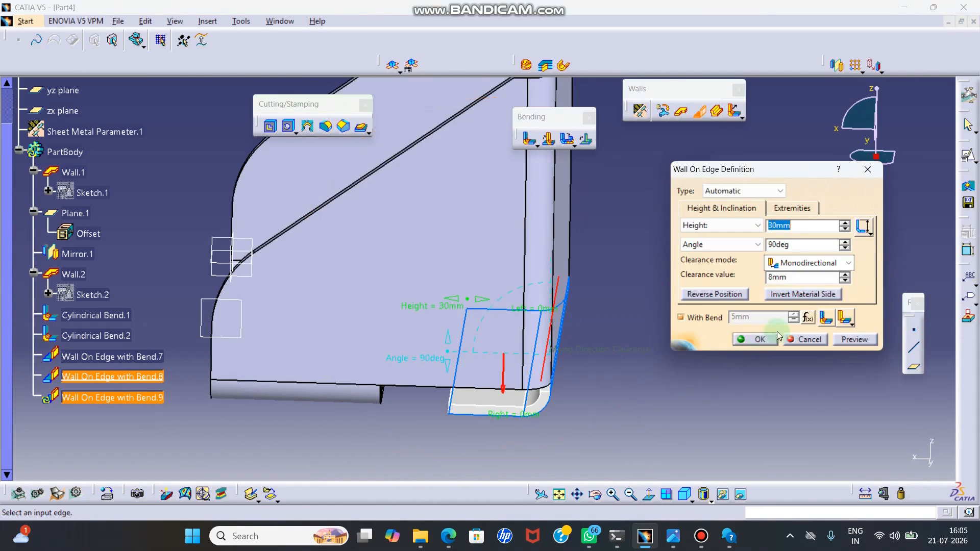
Invert the rear flange's material side to point upward and create the wall
click(803, 295)
drag(677, 475, 573, 376)
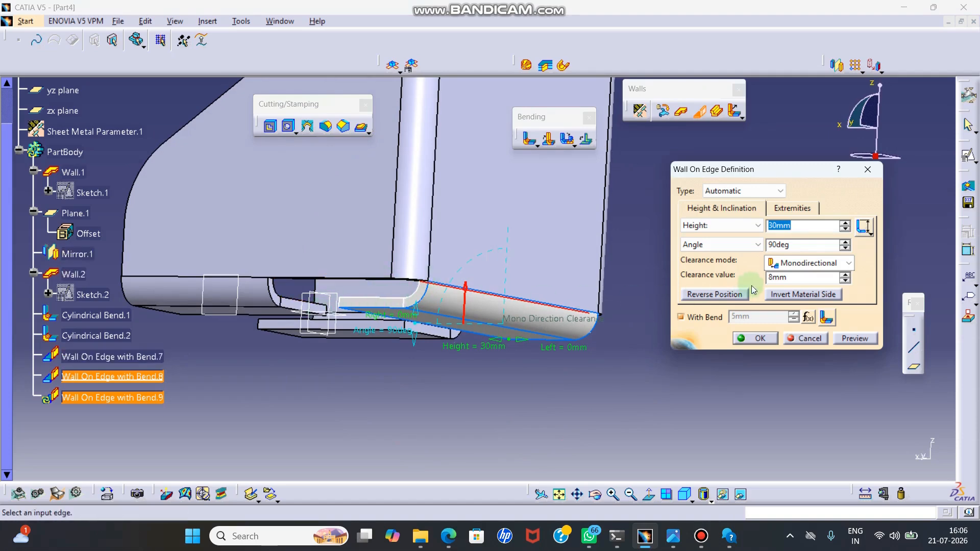
click(792, 296)
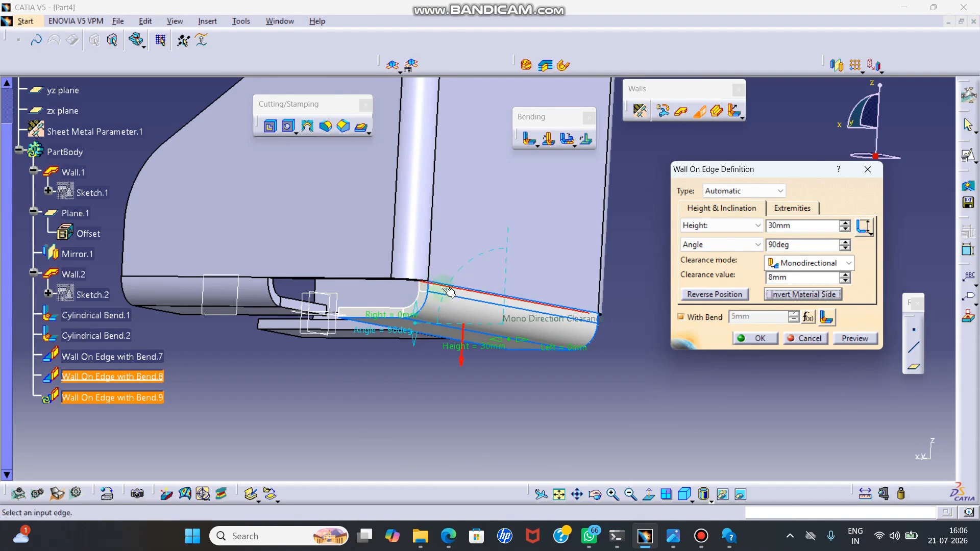
ctrl+middle_drag(447, 286, 463, 249)
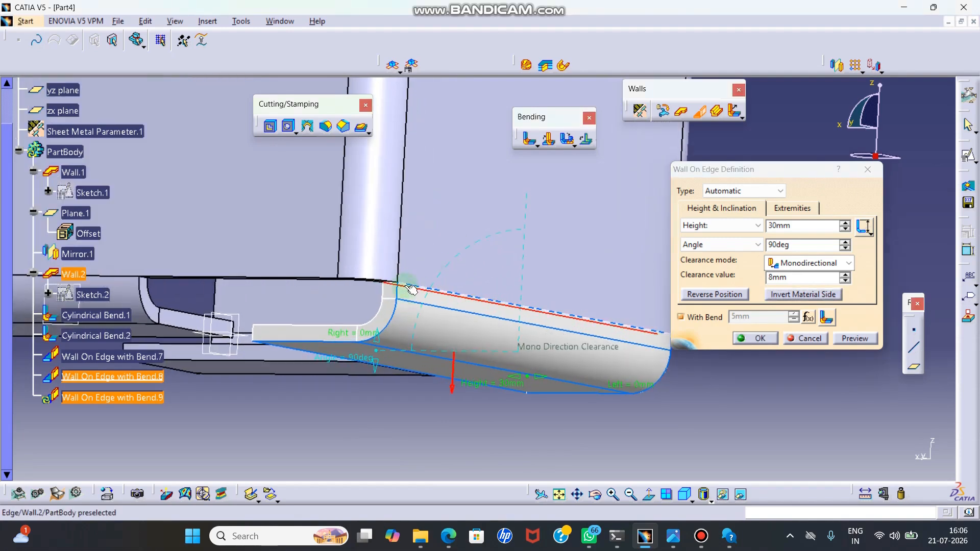
click(789, 296)
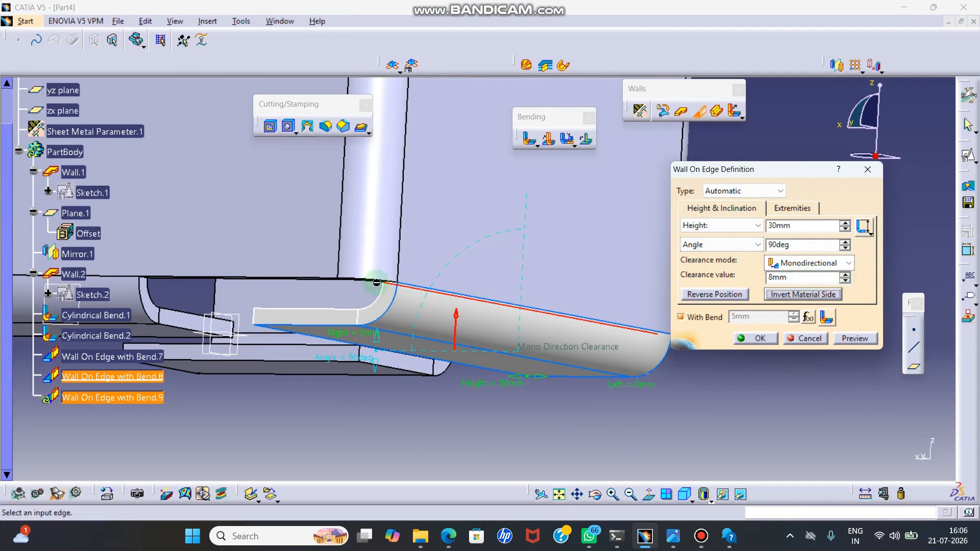
click(756, 339)
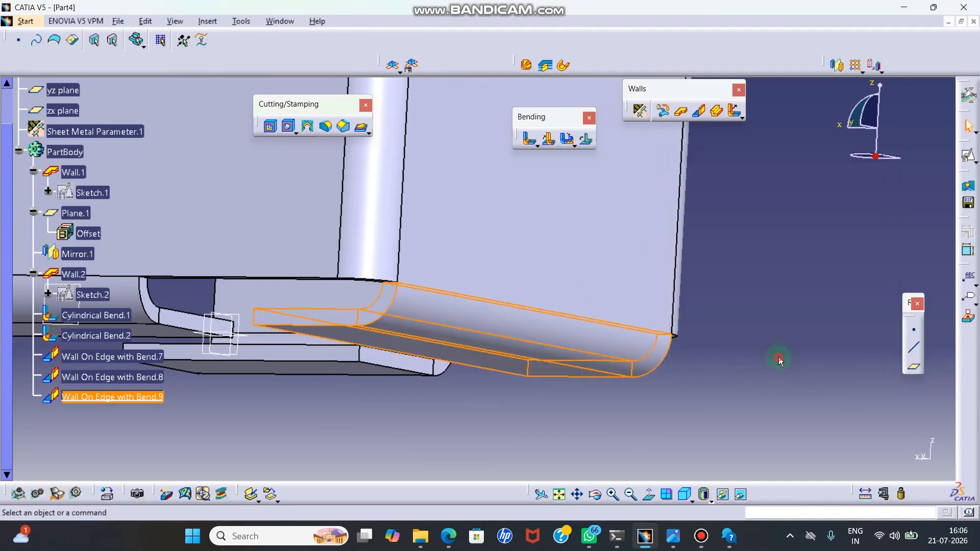
View the bracket from the front, check the hole dimensions on the drawing in WhatsApp, and return to CATIA
click(688, 498)
click(595, 494)
drag(551, 420, 696, 530)
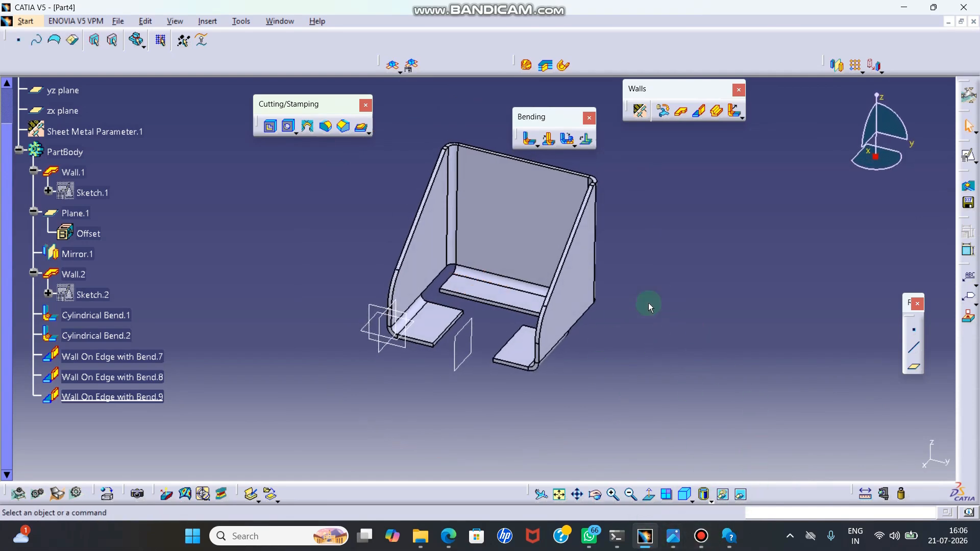
click(589, 537)
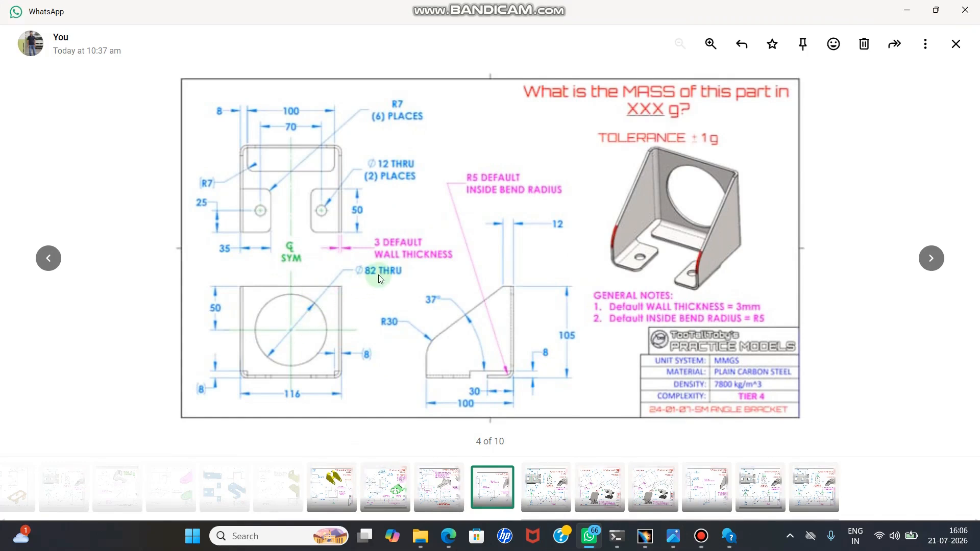
click(907, 10)
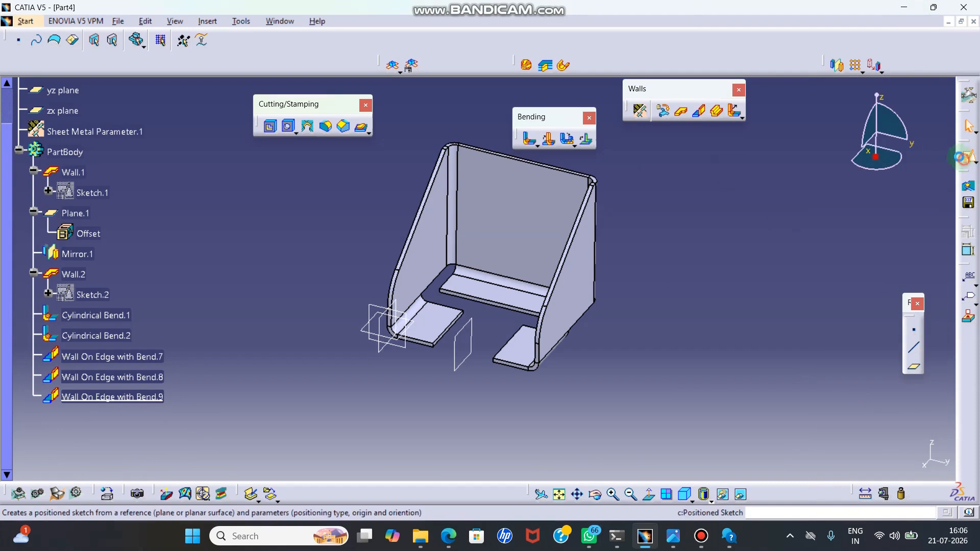
Start a positioned sketch on the back wall's inner face
click(968, 153)
click(510, 219)
click(752, 269)
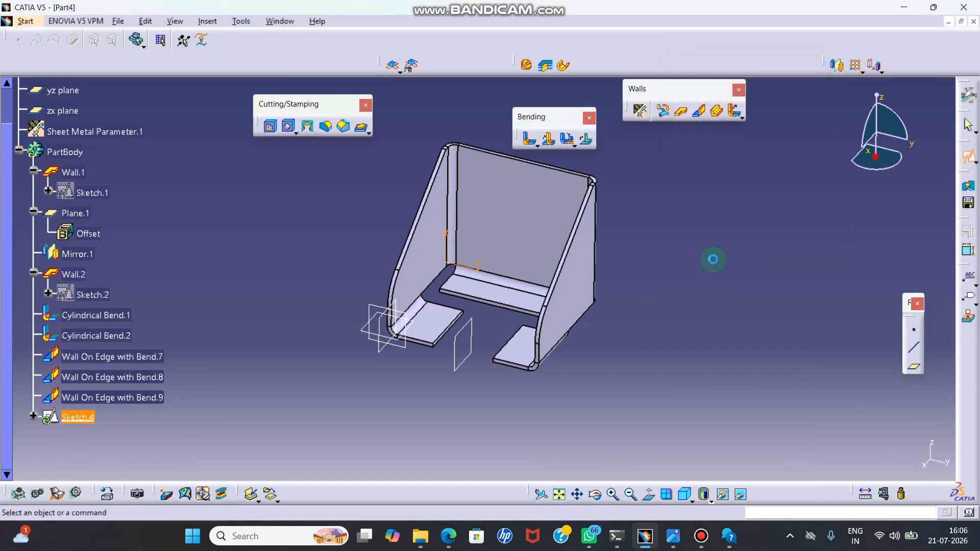
Draw a circle in the middle of the back wall and set its diameter to 82 mm
click(360, 65)
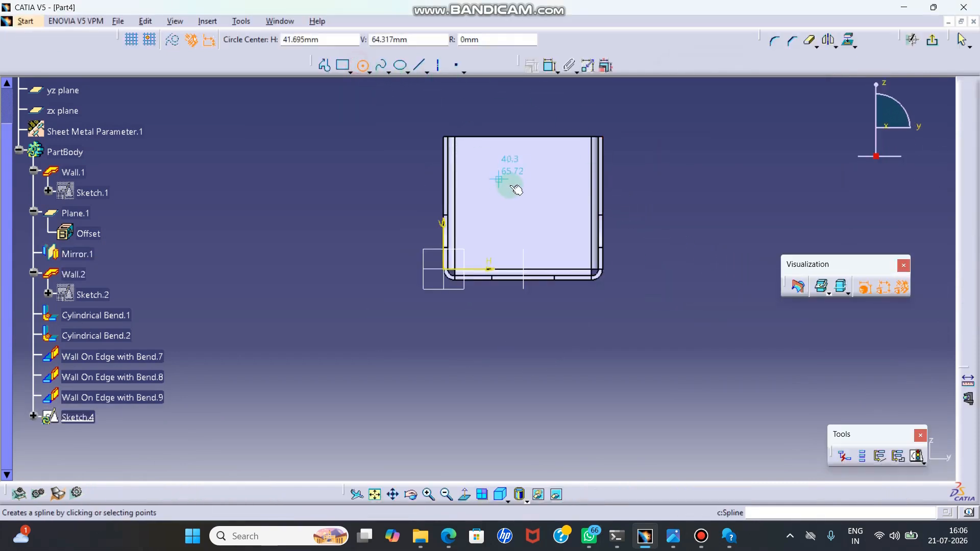
click(522, 195)
click(538, 159)
click(551, 65)
double_click(667, 144)
text(82)
key(Return)
Constrain the circle's centre 50 mm below the back wall's top edge
click(557, 136)
click(525, 195)
click(551, 70)
click(564, 135)
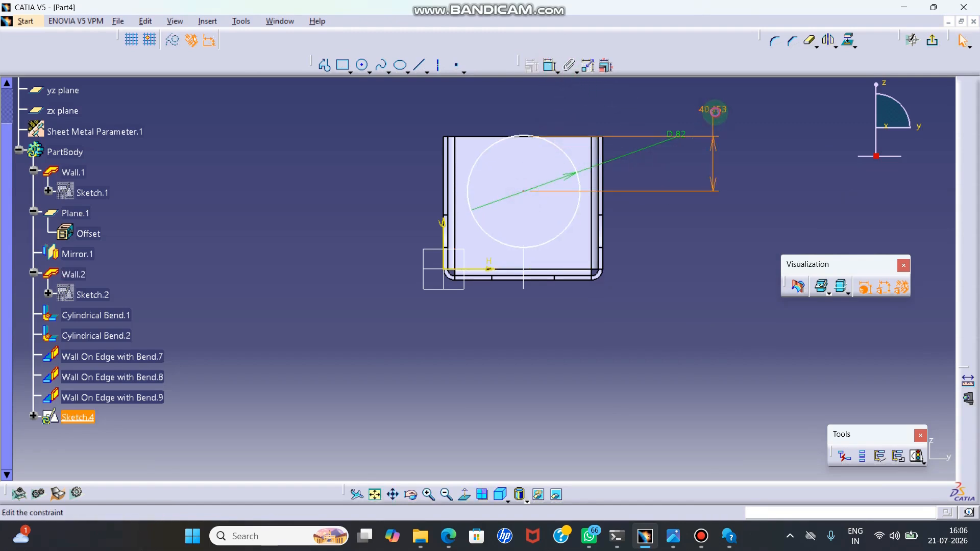
double_click(715, 112)
text(50)
key(Return)
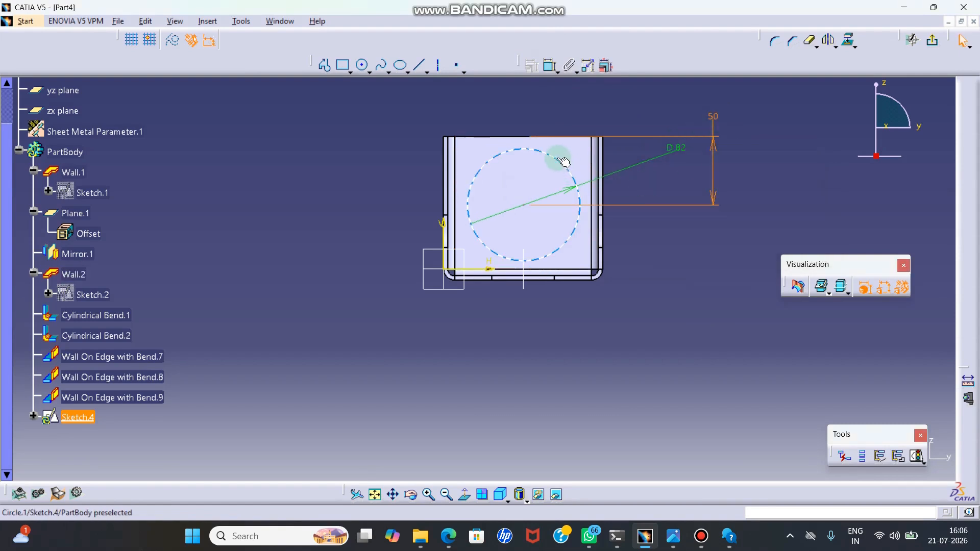
Constrain the circle's centre 56 mm horizontally from the vertical sketch axis
click(444, 222)
key(Escape)
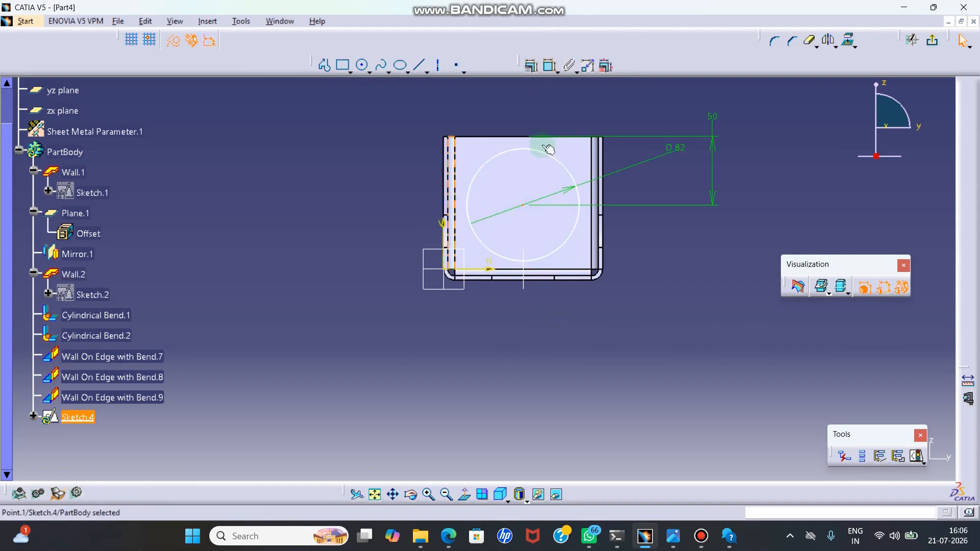
click(549, 72)
click(451, 232)
click(606, 322)
double_click(598, 324)
text(56)
key(Return)
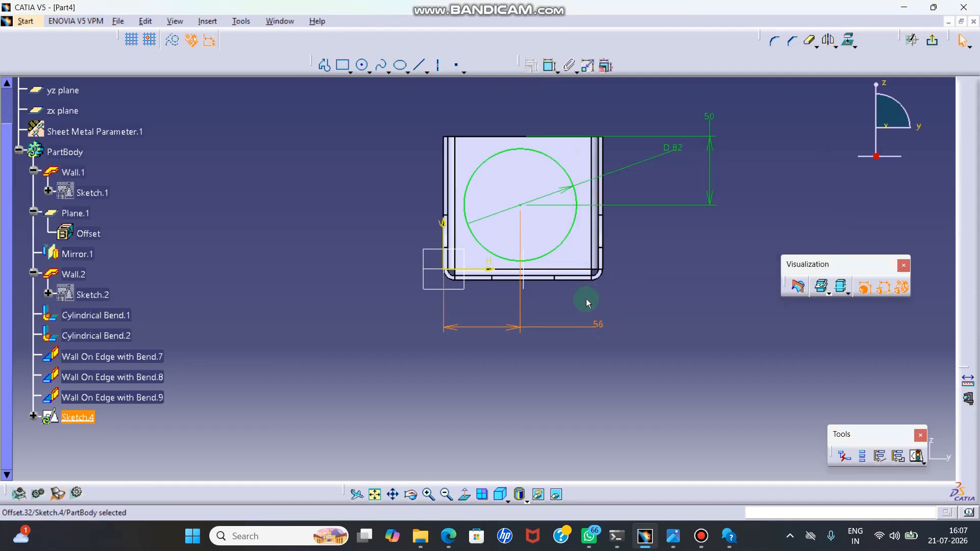
Finish the sketch and cut the circle through the back wall as a standard sheet metal cutout up to next
click(935, 43)
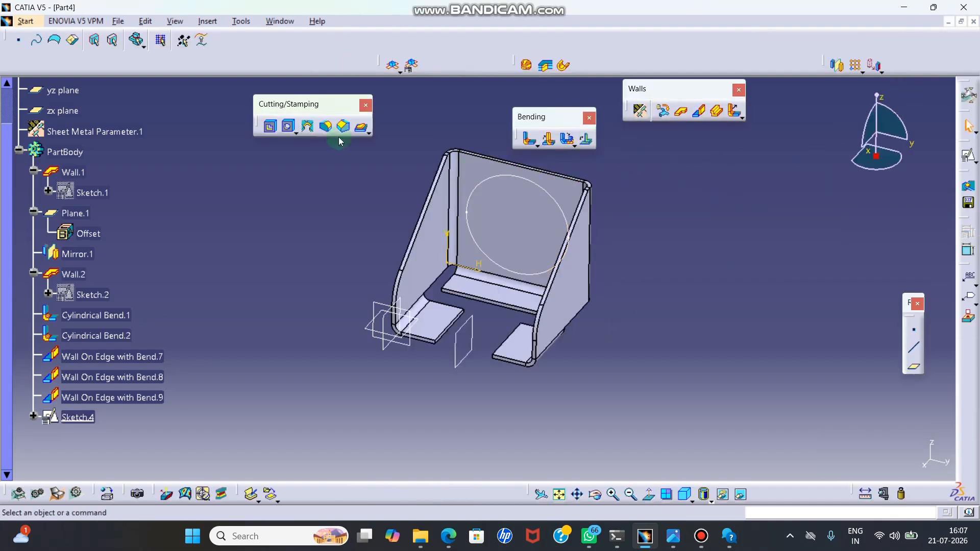
click(269, 126)
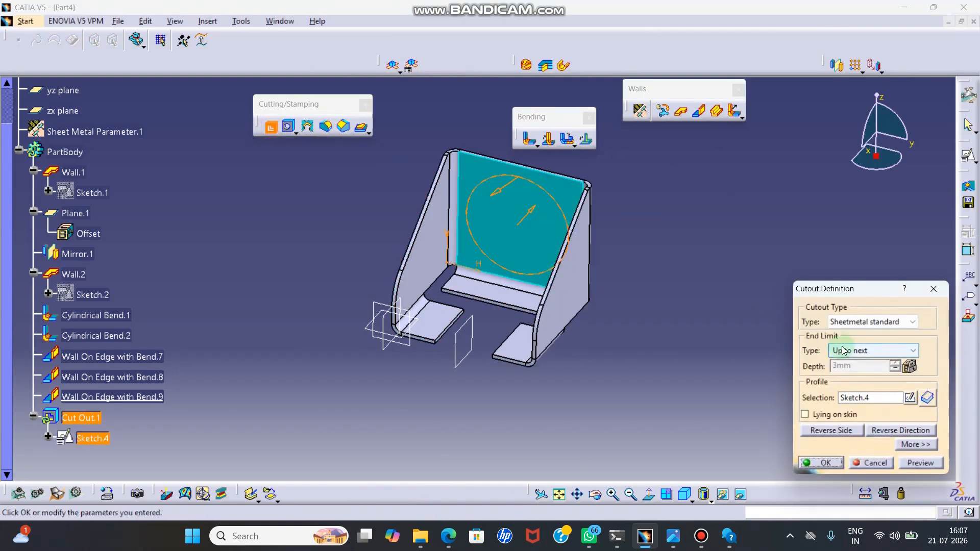
click(826, 462)
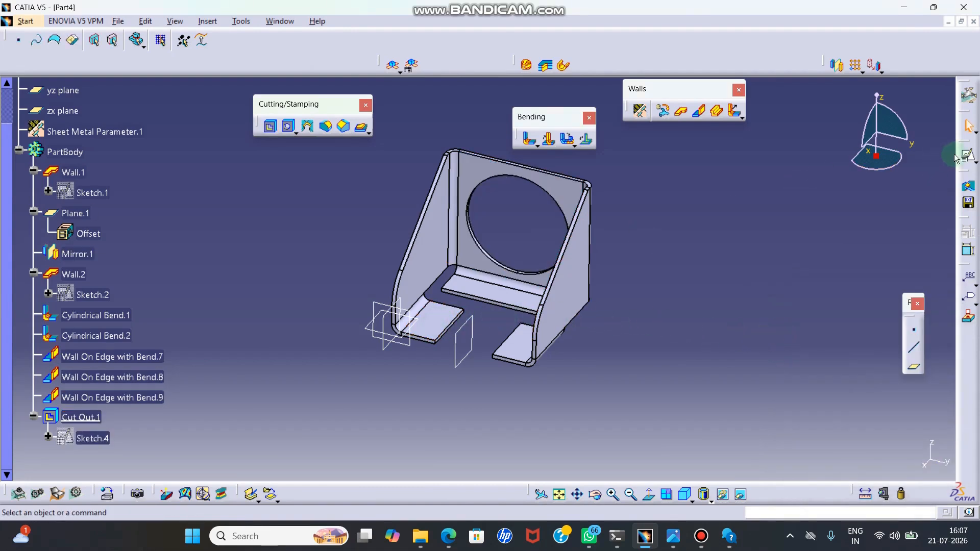
Start a positioned sketch on one side's bottom flange with the V direction reversed and the axes swapped
click(968, 155)
click(451, 321)
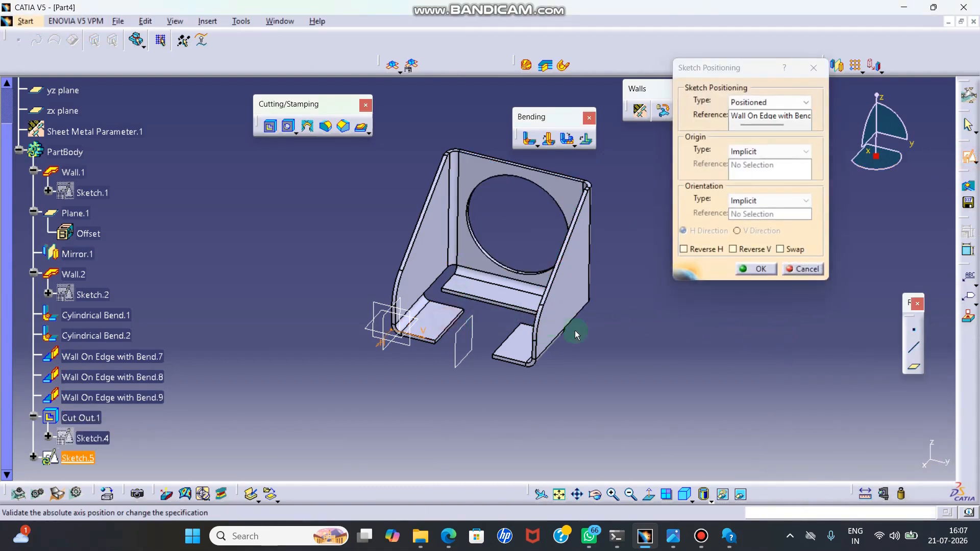
click(764, 255)
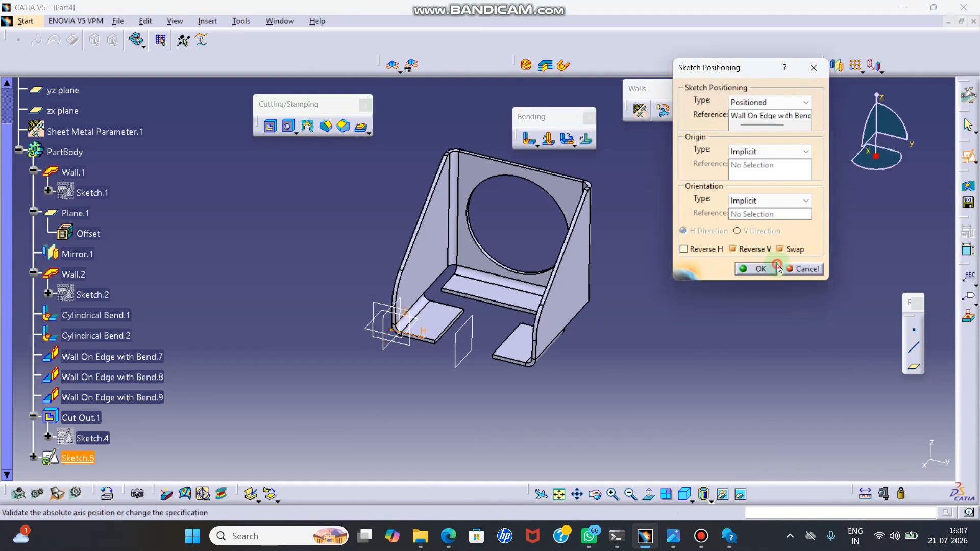
click(771, 269)
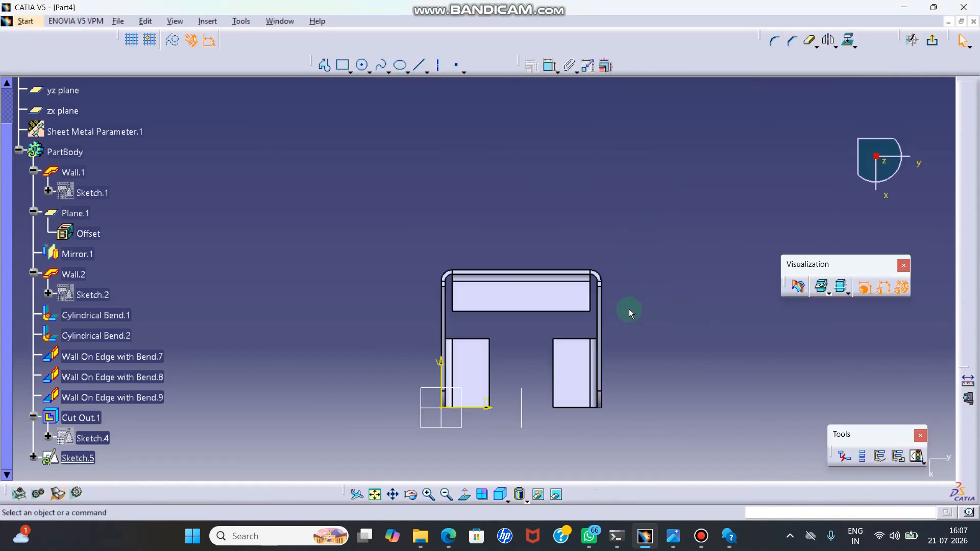
Draw a circle on the bottom flange and set its diameter to 14 mm
mouse_move(586, 332)
middle_down()
mouse_move(532, 247)
mouse_move(548, 142)
middle_up()
click(363, 67)
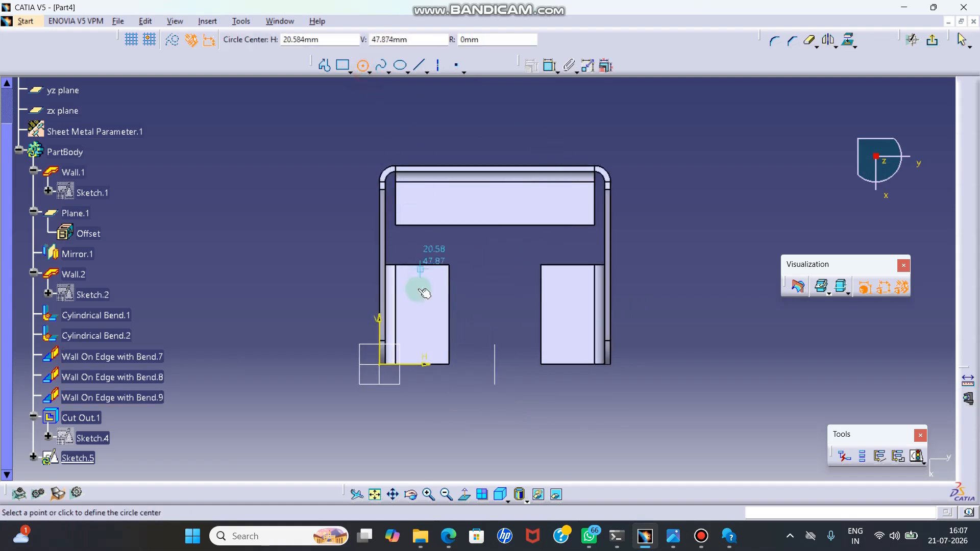
click(418, 315)
click(437, 284)
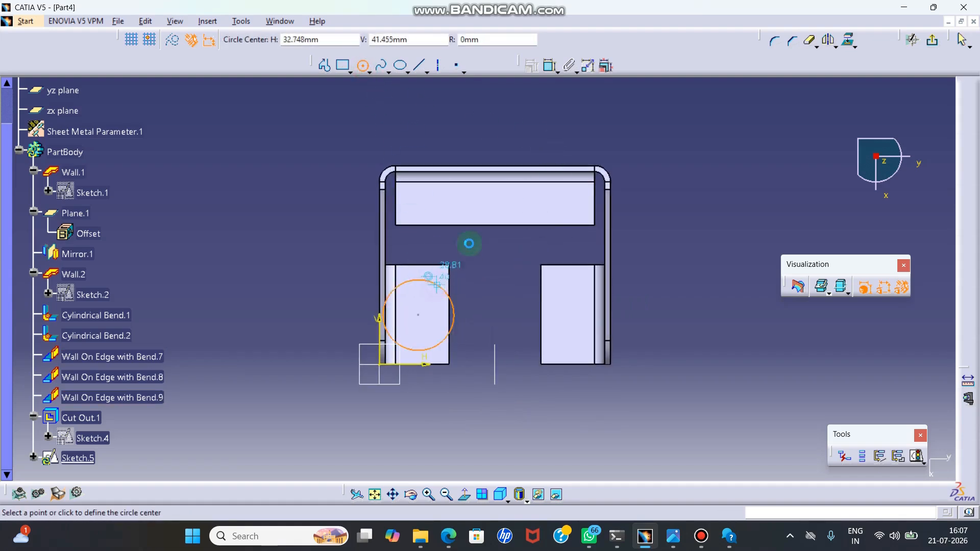
click(549, 65)
click(452, 301)
click(510, 261)
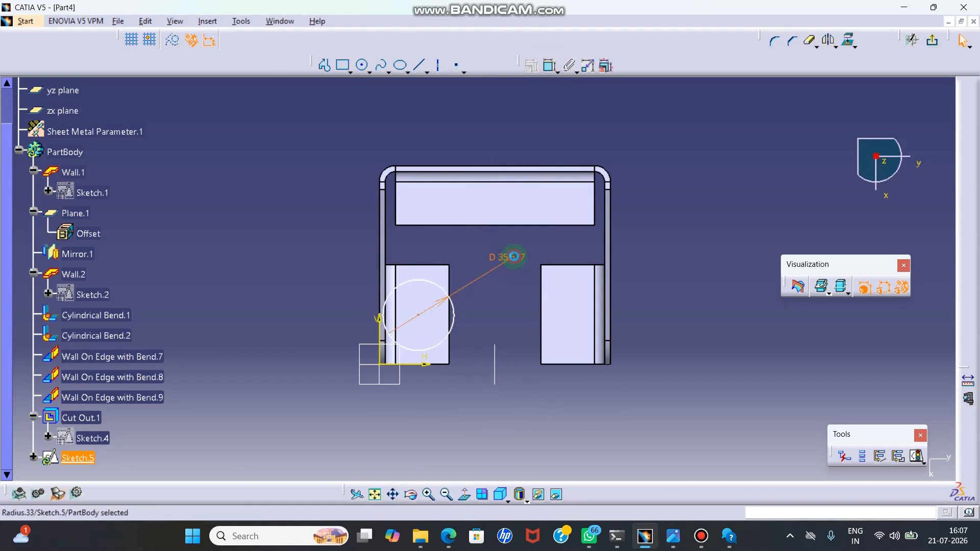
double_click(509, 252)
text(14mm)
key(Return)
Constrain the circle's centre 25 mm above the horizontal sketch axis
click(488, 305)
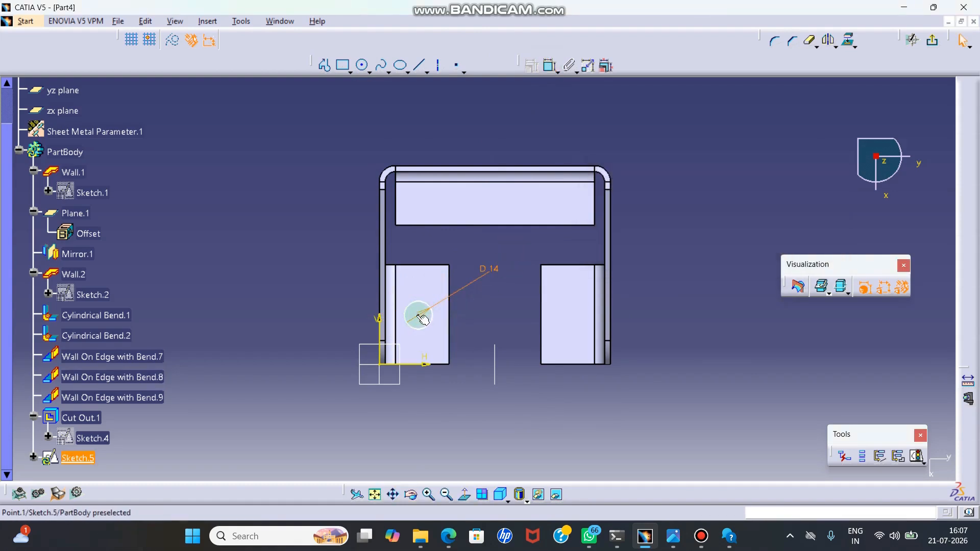
click(424, 366)
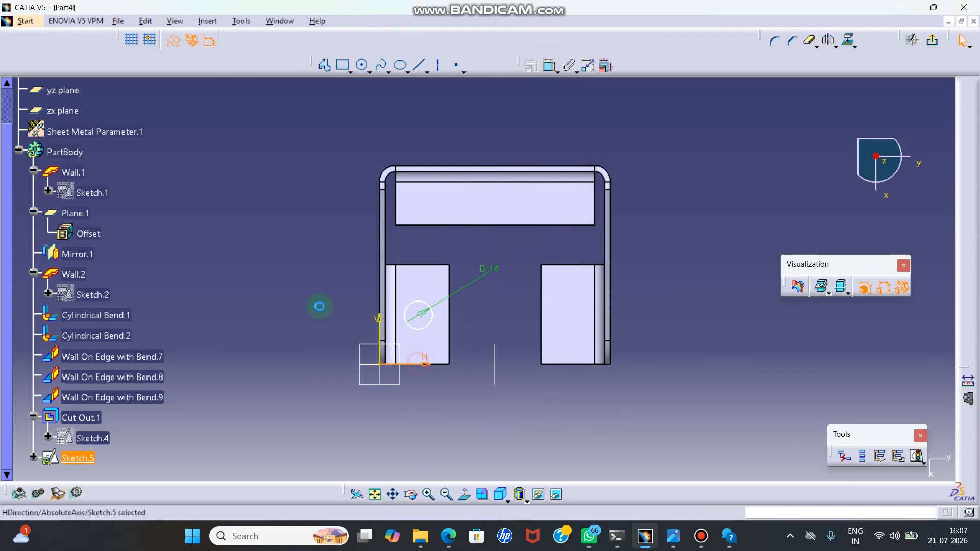
click(549, 72)
click(295, 207)
double_click(298, 209)
key(Return)
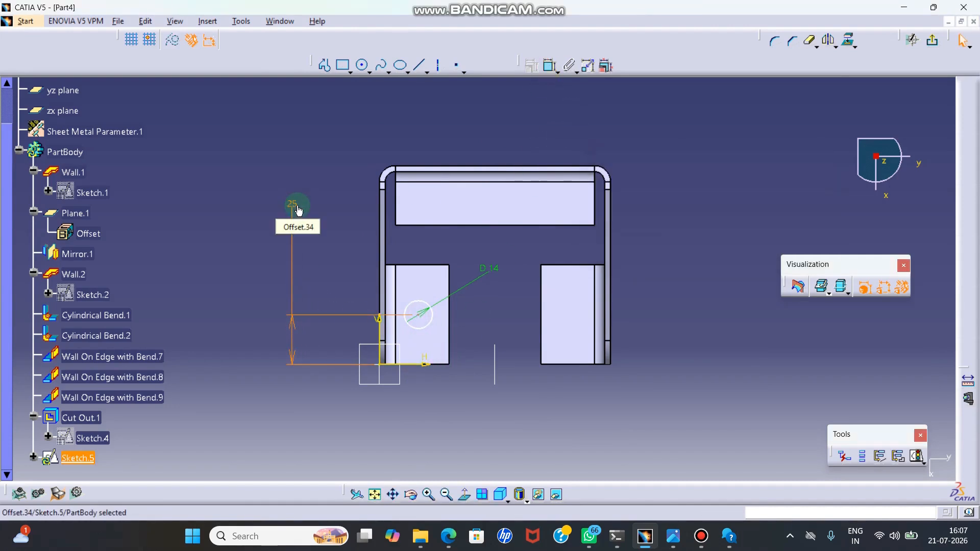
Mirror the circle about the bracket's central plane onto the opposite bottom flange
click(451, 249)
click(428, 305)
click(827, 40)
click(495, 346)
Set the distance between the two flange circles to 70 mm and finish the sketch
click(548, 68)
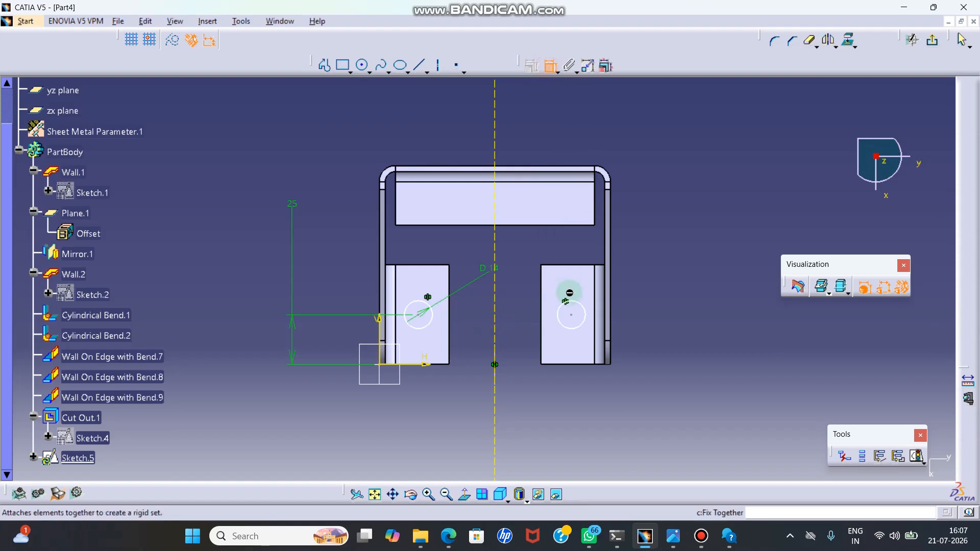
click(578, 319)
click(426, 321)
double_click(561, 106)
text(70)
key(Return)
click(933, 45)
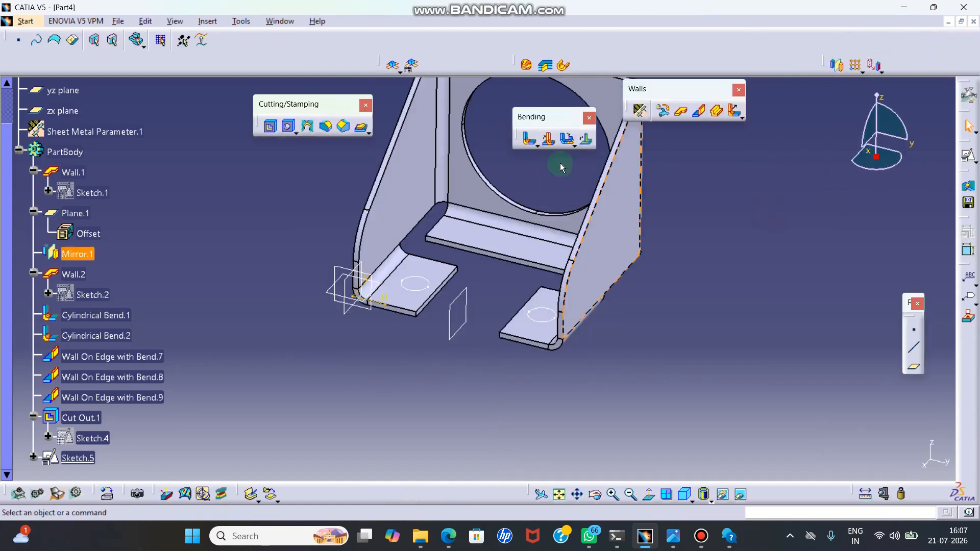
Cut the two flange circles through the bottom flanges as a Sheetmetal standard cutout with the Up to next limit
click(270, 126)
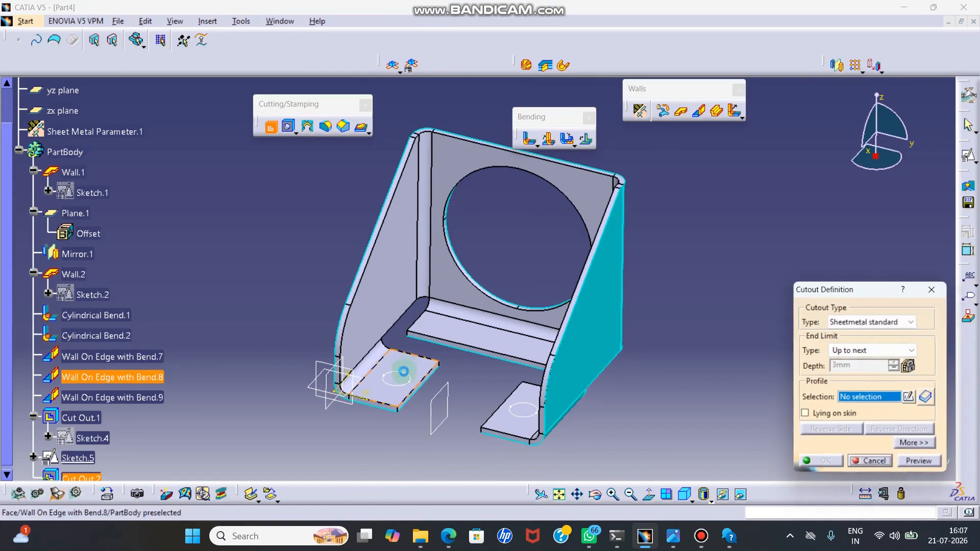
click(404, 371)
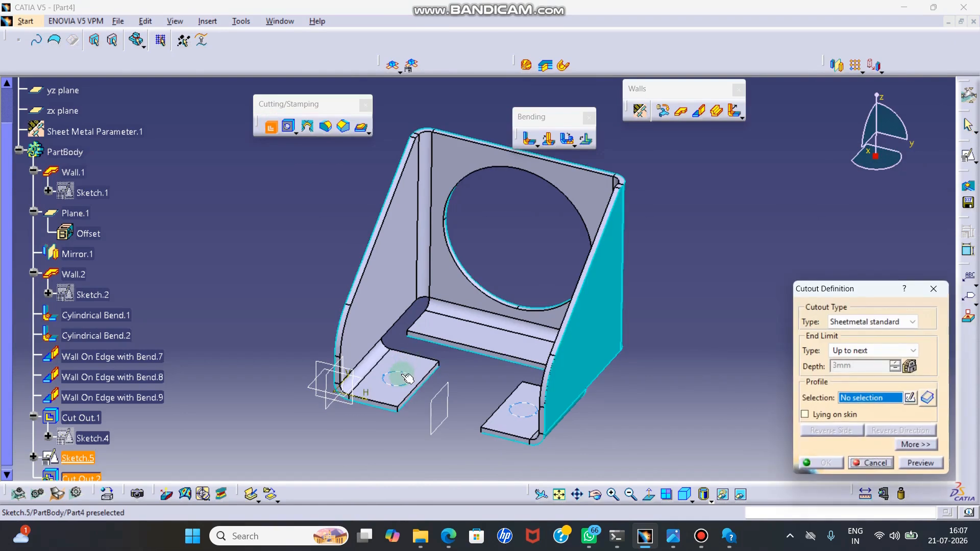
click(861, 354)
click(860, 360)
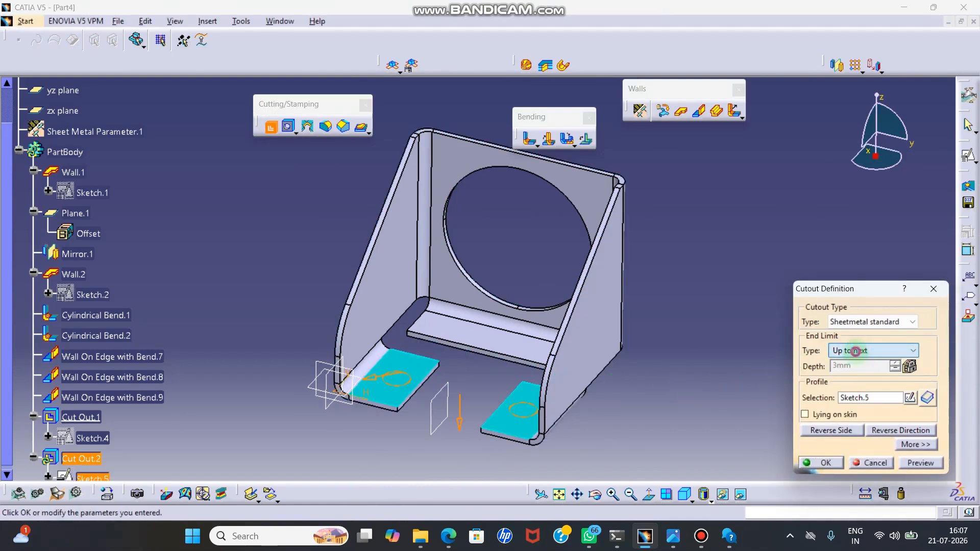
click(822, 461)
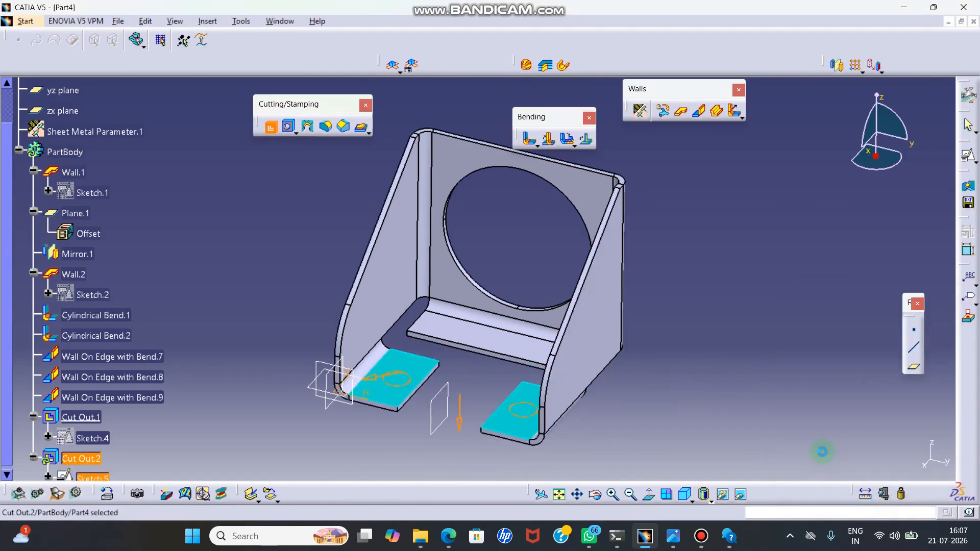
Set up a Corner with a 9 mm radius and select four corner edges across the side flanges and the rear flange
click(326, 128)
ctrl+middle_drag(416, 343, 542, 60)
drag(842, 209, 758, 218)
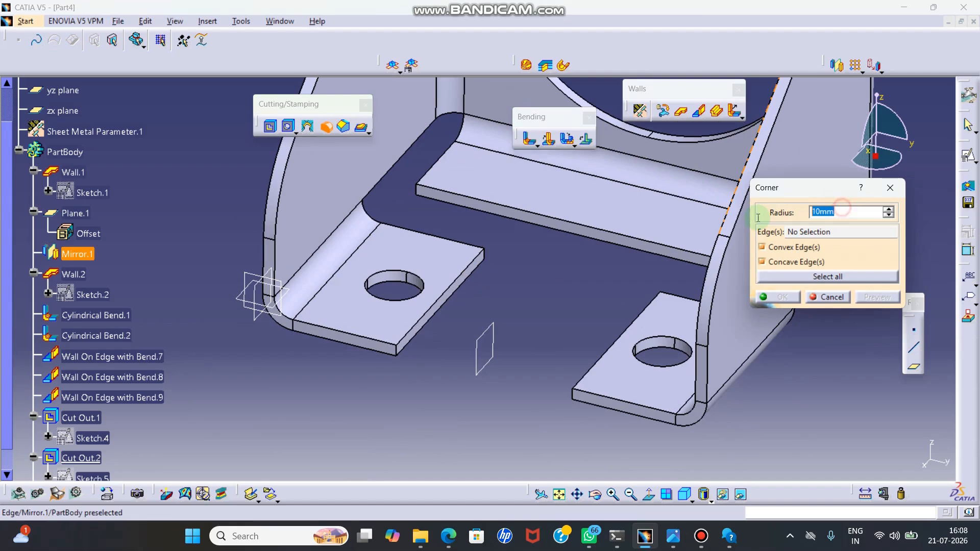
text(9)
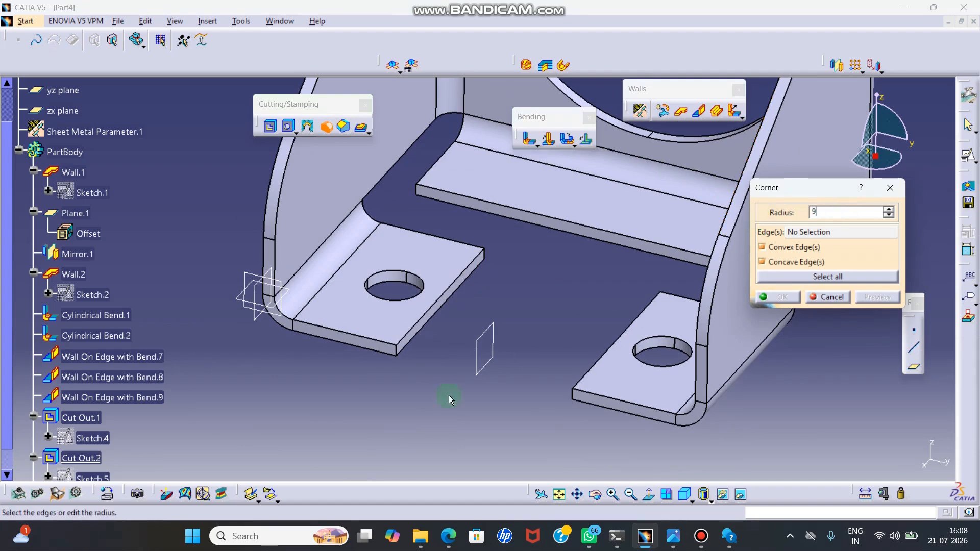
click(396, 350)
click(483, 254)
click(415, 188)
click(574, 391)
Add the two remaining flange corner edges on the opposite side to the selection and apply the corner rounding
drag(591, 493, 674, 444)
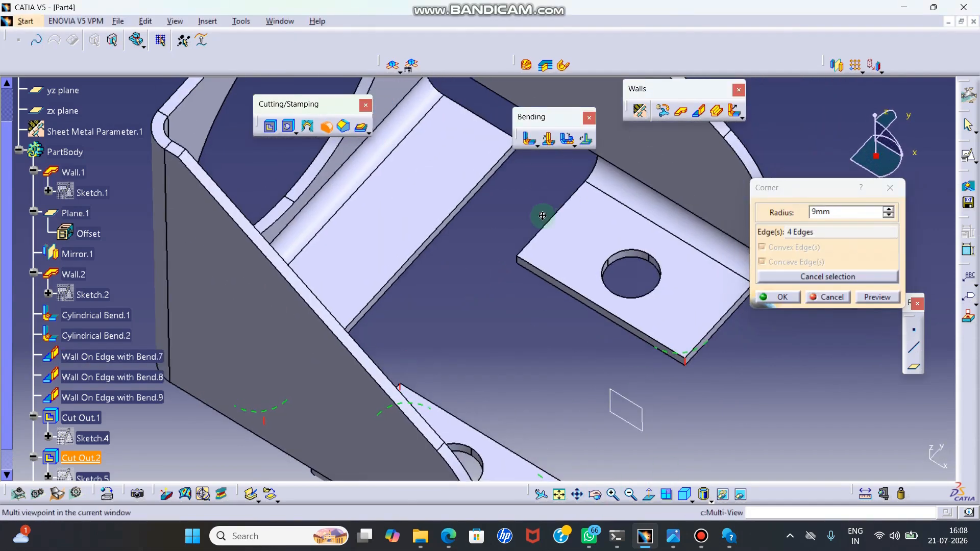
middle_drag(547, 201, 522, 269)
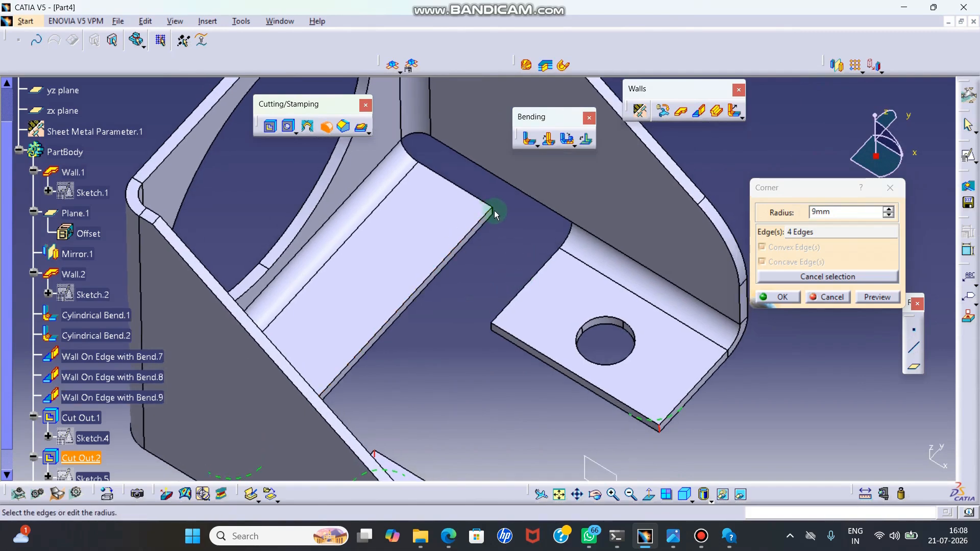
click(492, 327)
mouse_move(508, 271)
middle_down()
mouse_move(501, 353)
mouse_move(523, 274)
middle_up()
click(484, 317)
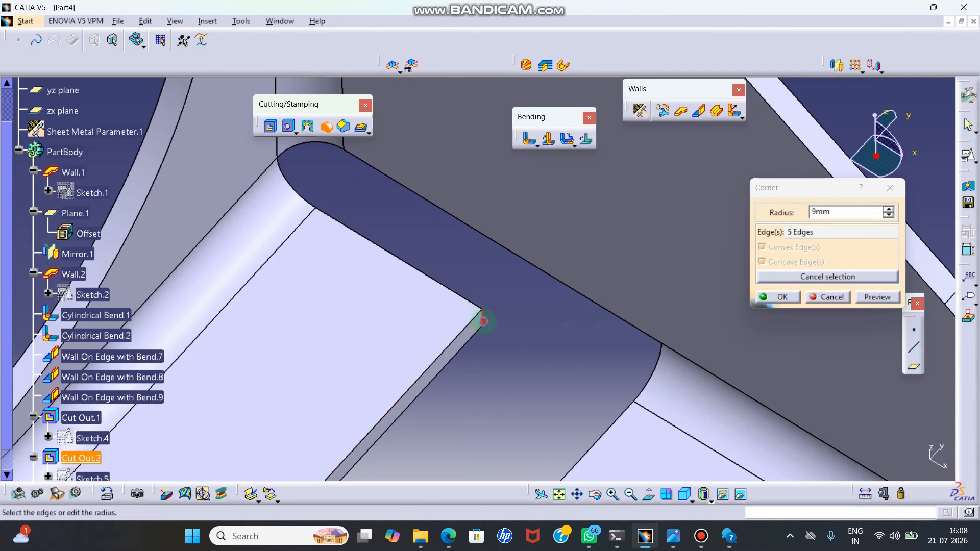
click(774, 297)
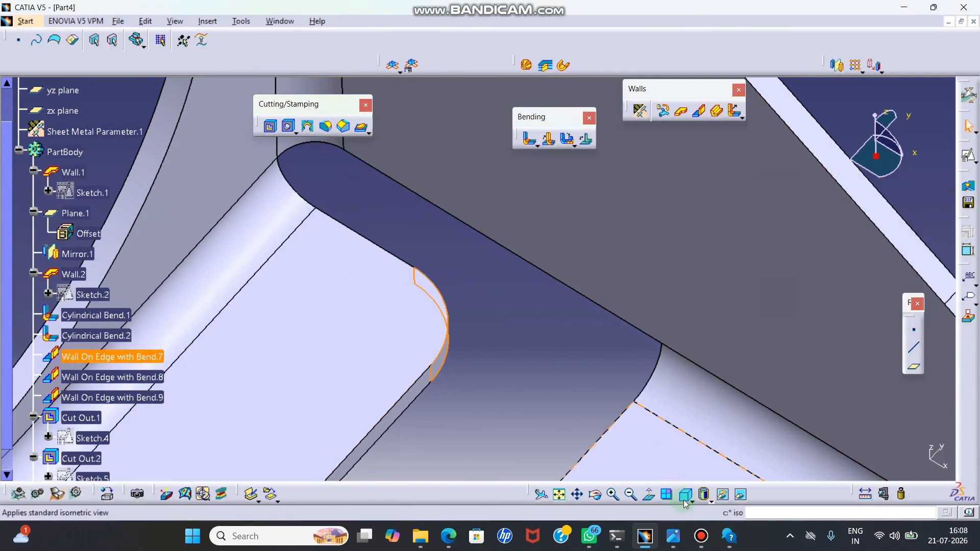
Change the fill colour of the whole PartBody to yellow
click(684, 494)
middle_drag(621, 274, 629, 449)
click(648, 302)
right_click(65, 152)
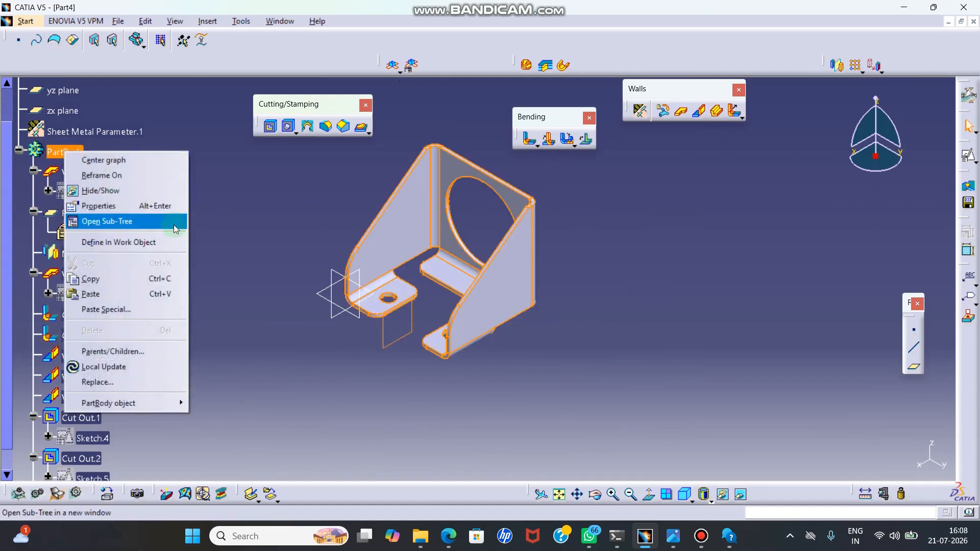
click(142, 210)
click(807, 216)
click(799, 263)
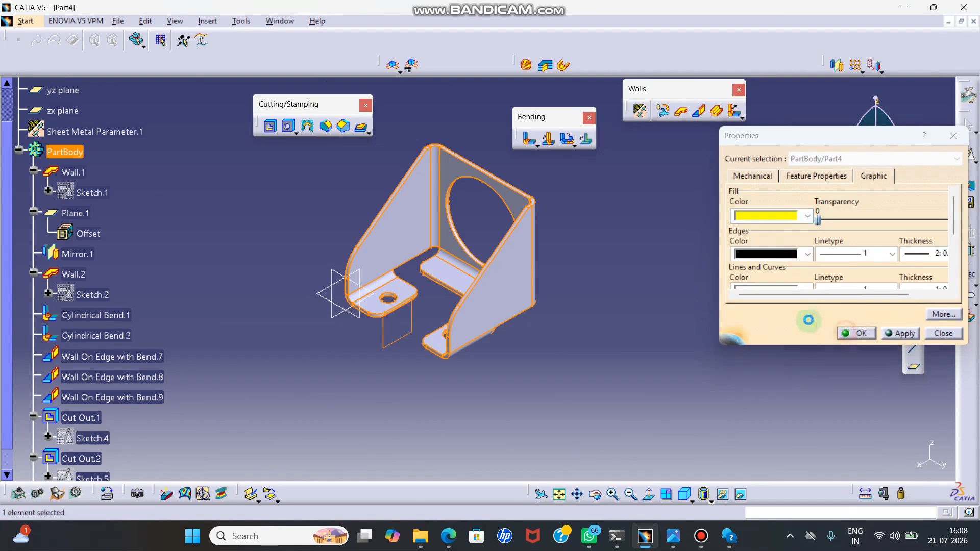
click(850, 333)
click(715, 309)
mouse_move(685, 310)
middle_down()
mouse_move(687, 275)
mouse_move(693, 326)
middle_up()
middle_drag(599, 258, 594, 289)
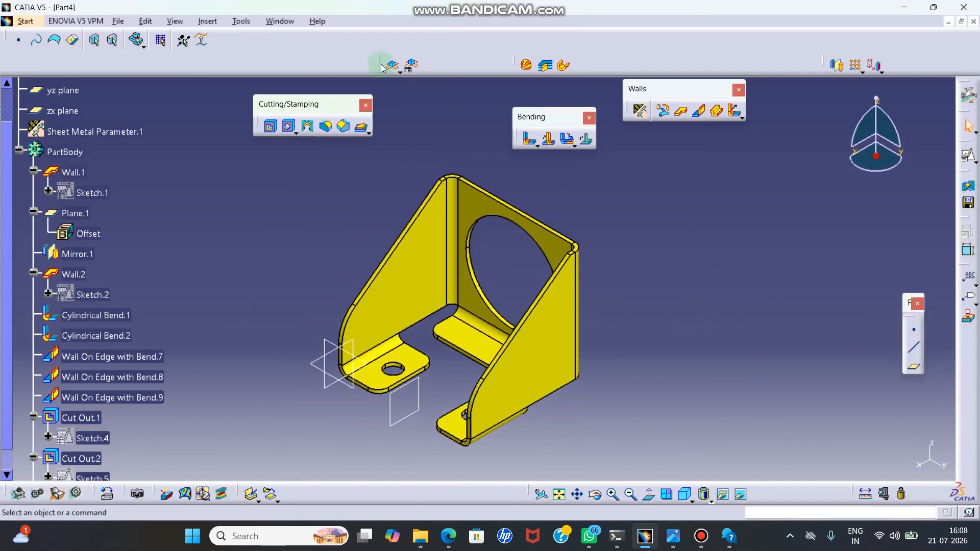
Examine the bracket by switching between its flat pattern and the folded 3D view, ending with the folded view
drag(443, 108, 474, 108)
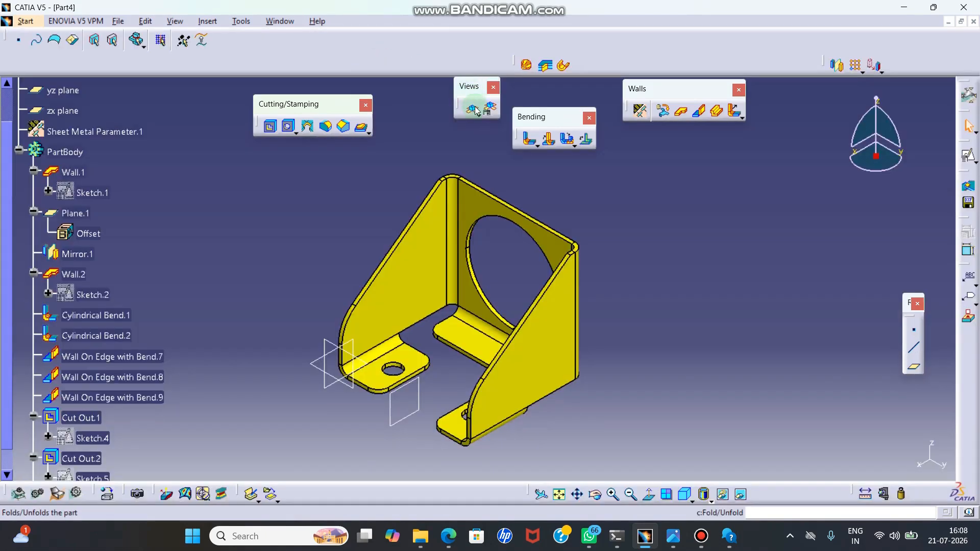
click(474, 110)
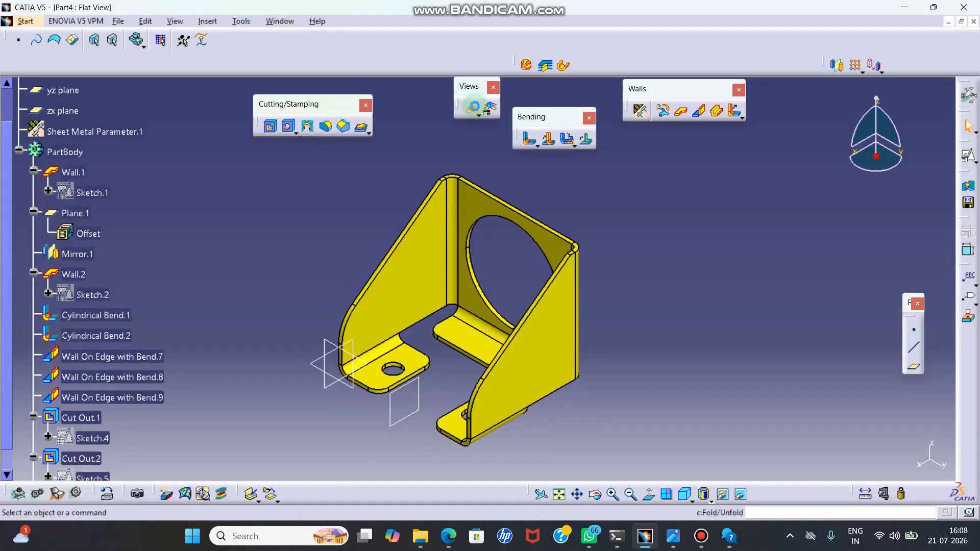
middle_drag(689, 293, 568, 297)
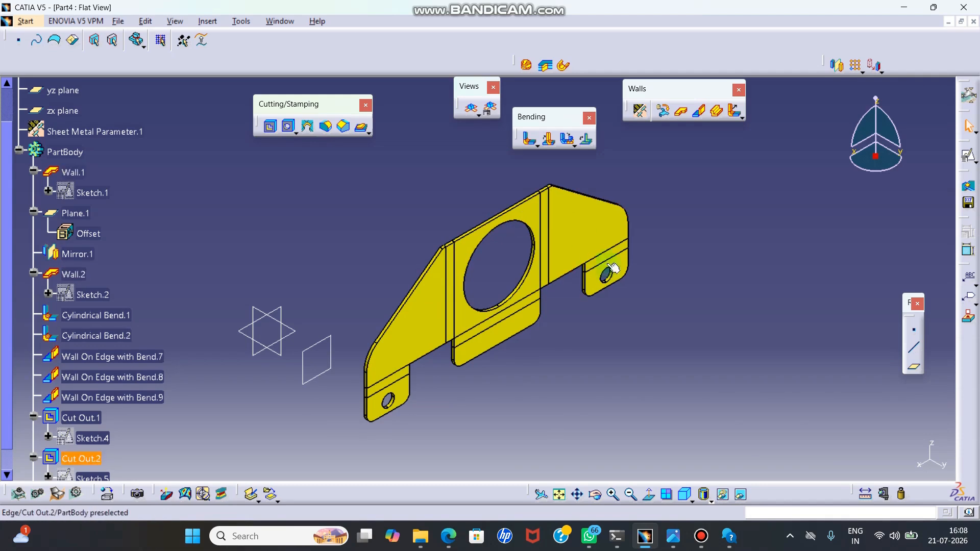
click(472, 111)
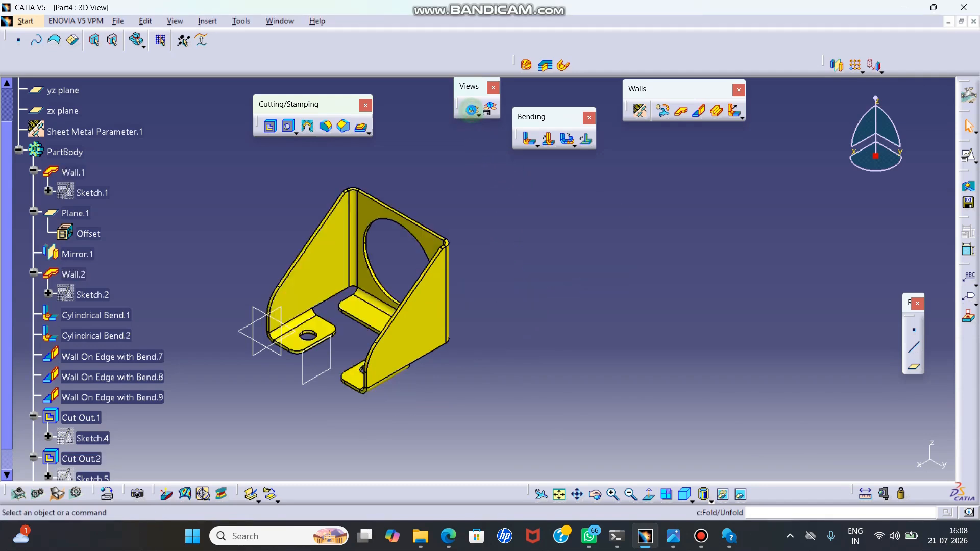
click(471, 111)
click(472, 112)
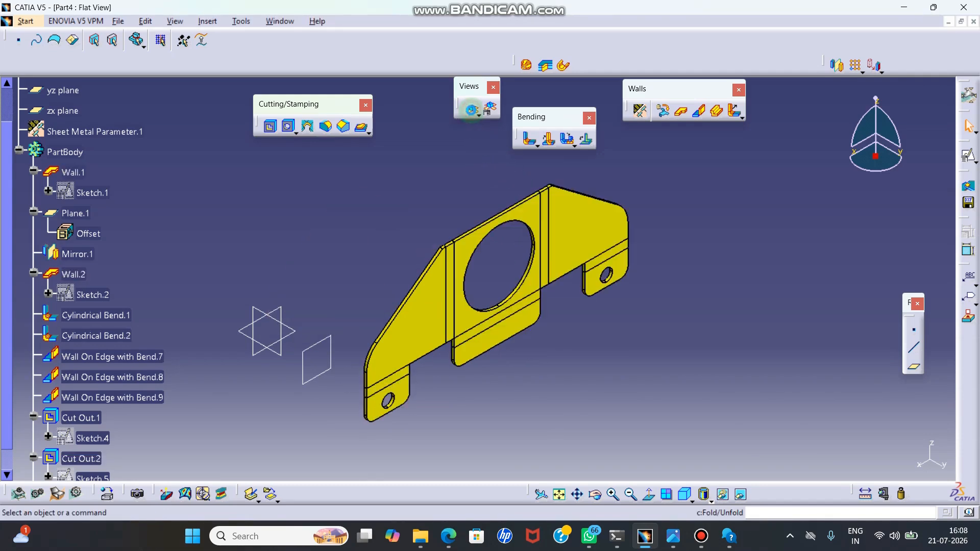
click(472, 112)
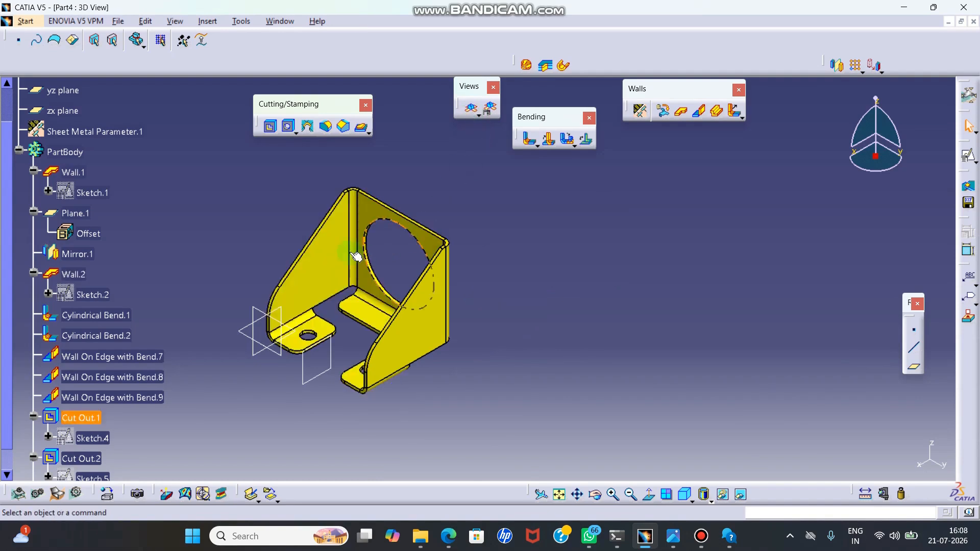
middle_drag(367, 258, 454, 350)
middle_drag(461, 311, 509, 207)
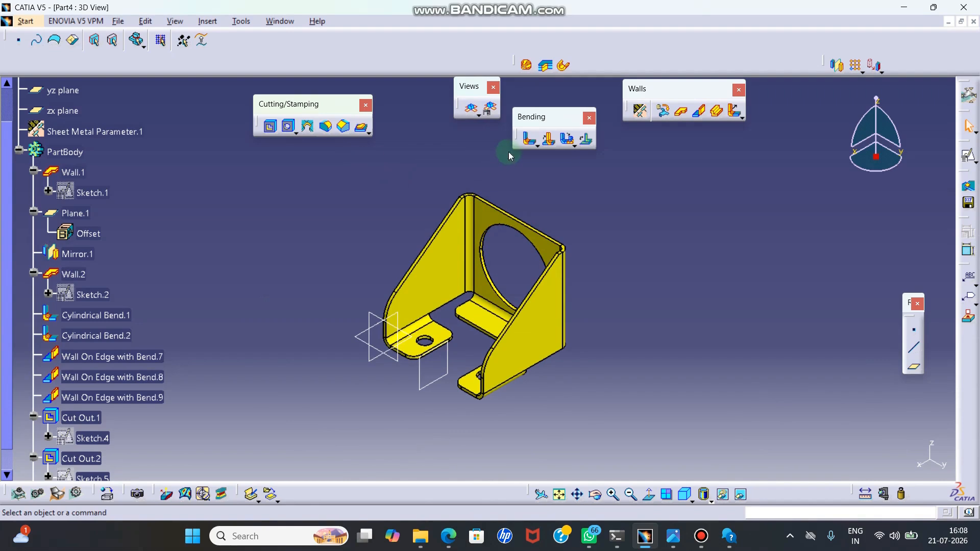
Unfold the Wall.1 side wall's bend and its bottom flange's bend, using the inner back wall face as the reference
click(572, 146)
click(591, 168)
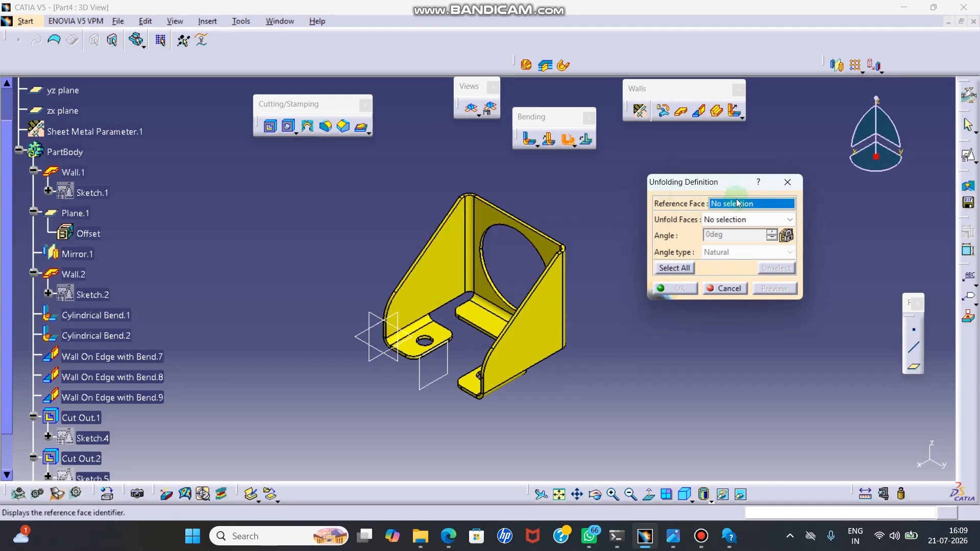
click(493, 215)
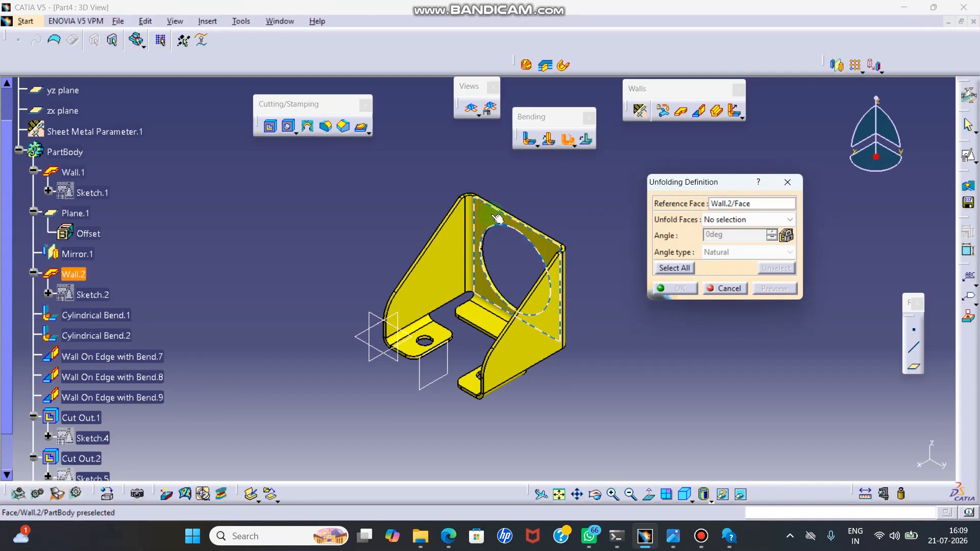
click(734, 219)
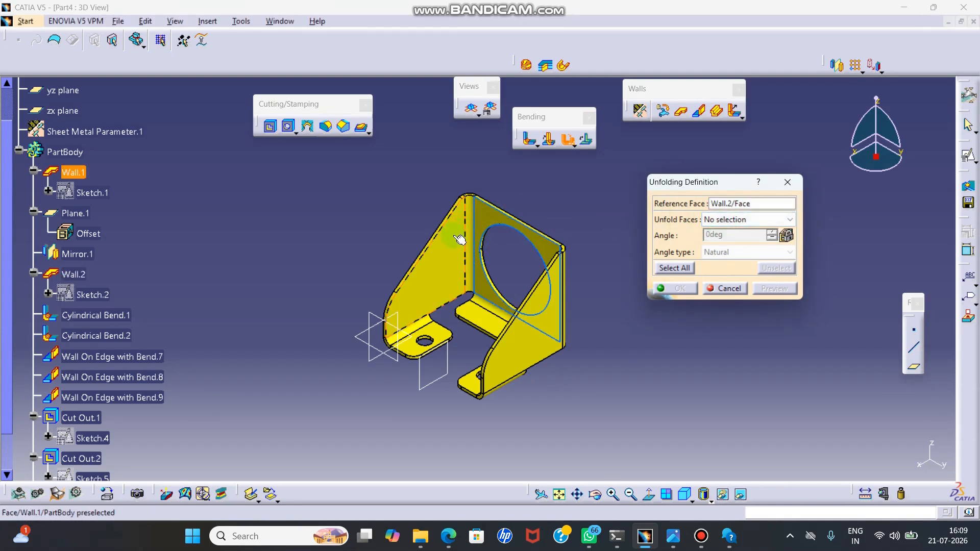
click(475, 214)
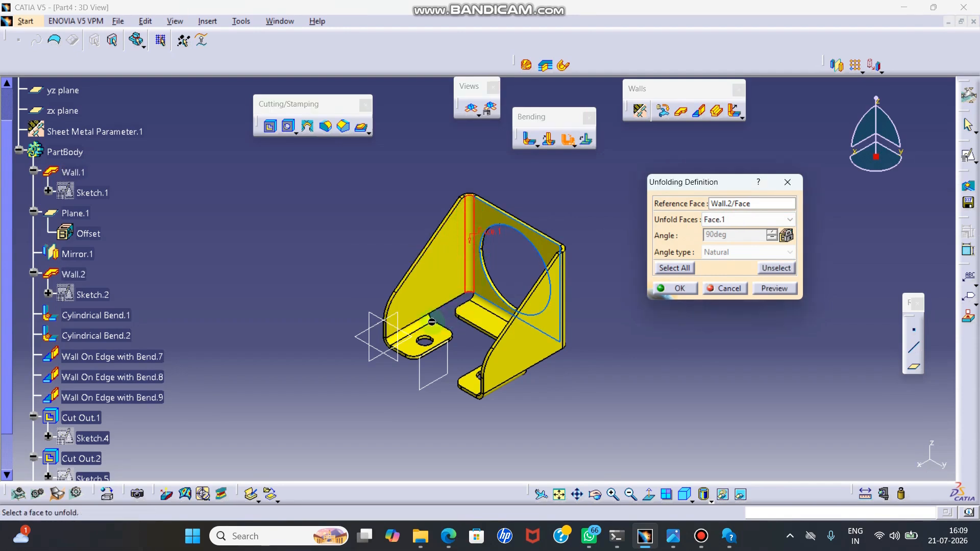
click(455, 320)
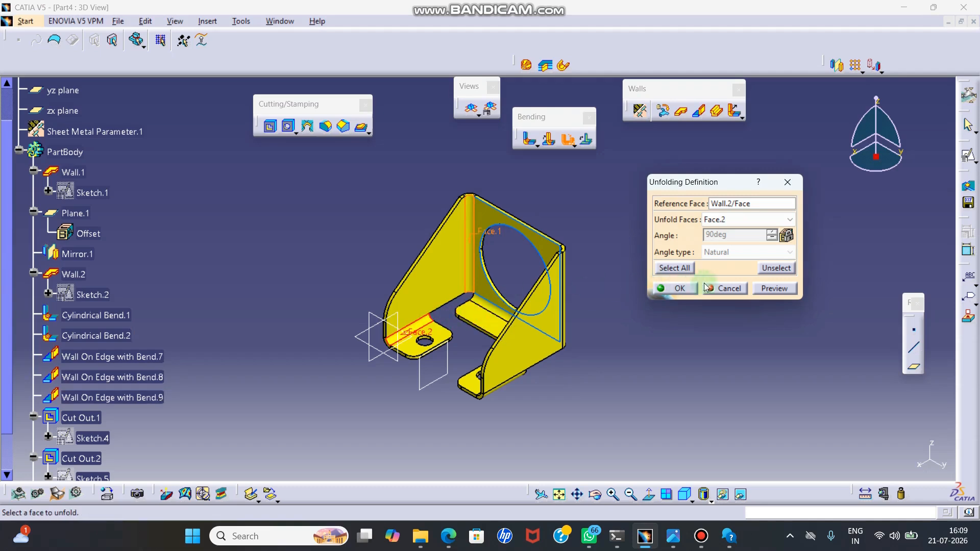
click(784, 289)
click(678, 289)
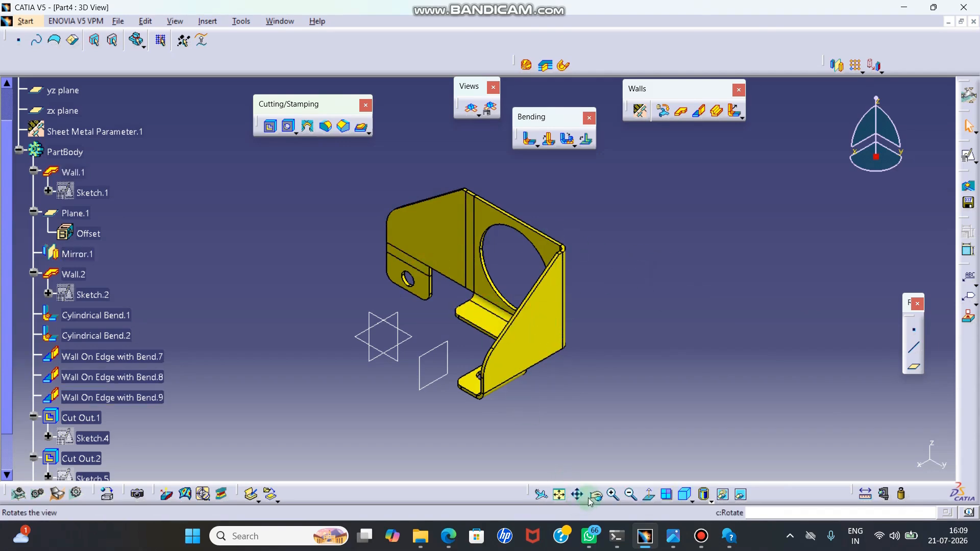
Unfold the rear bottom flange's bend with the back wall face as the reference
click(590, 501)
drag(501, 427, 582, 414)
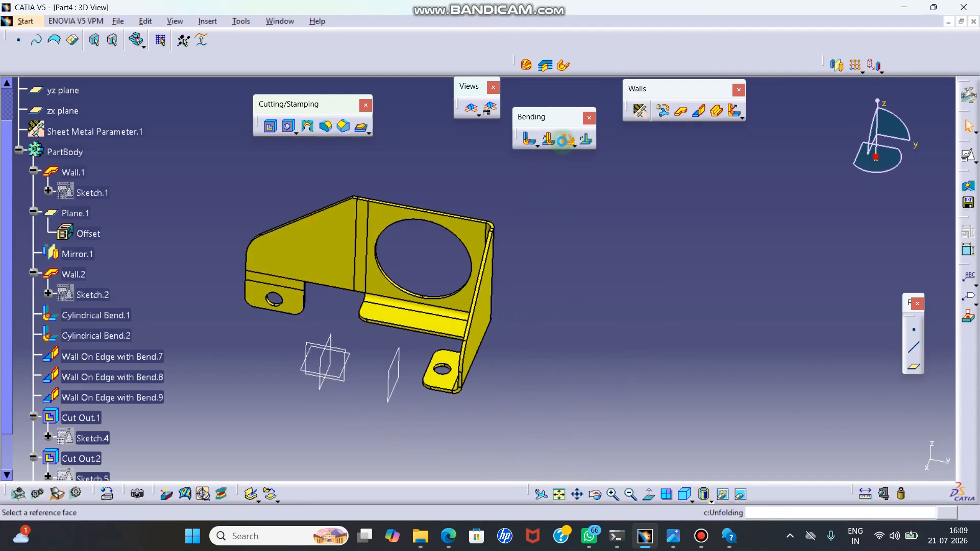
click(562, 140)
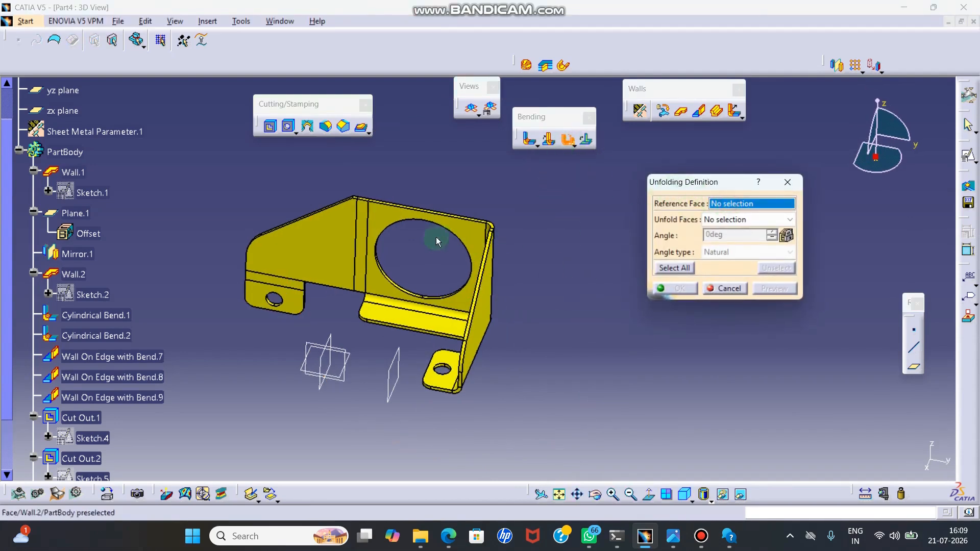
click(401, 218)
click(727, 221)
click(727, 231)
click(411, 308)
click(671, 287)
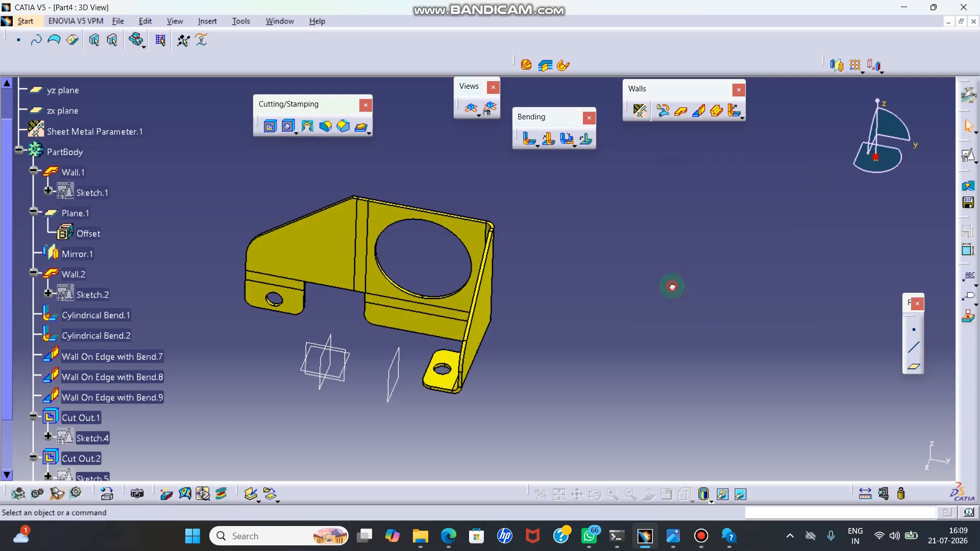
click(595, 494)
mouse_move(574, 446)
mouse_down()
mouse_move(503, 421)
mouse_move(652, 411)
mouse_move(586, 420)
mouse_move(565, 440)
mouse_up()
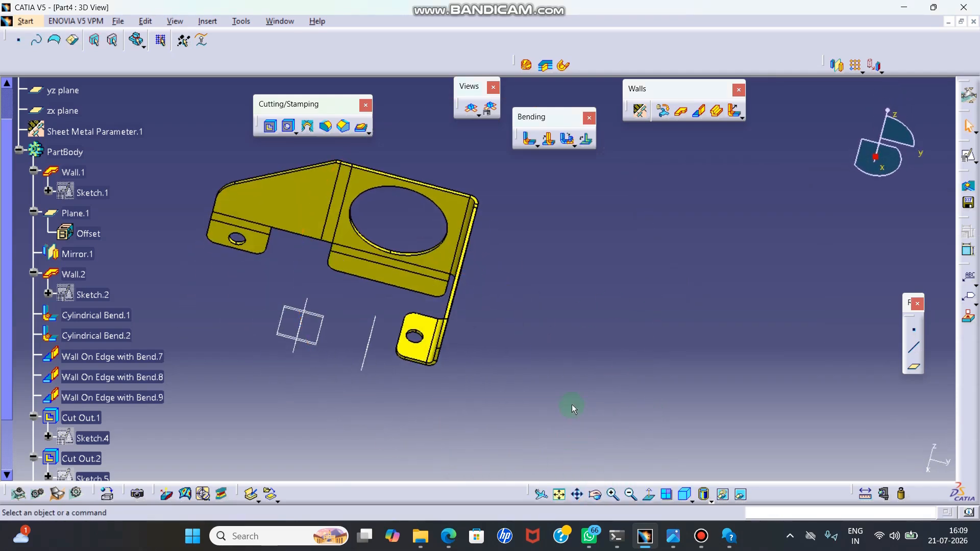
click(686, 495)
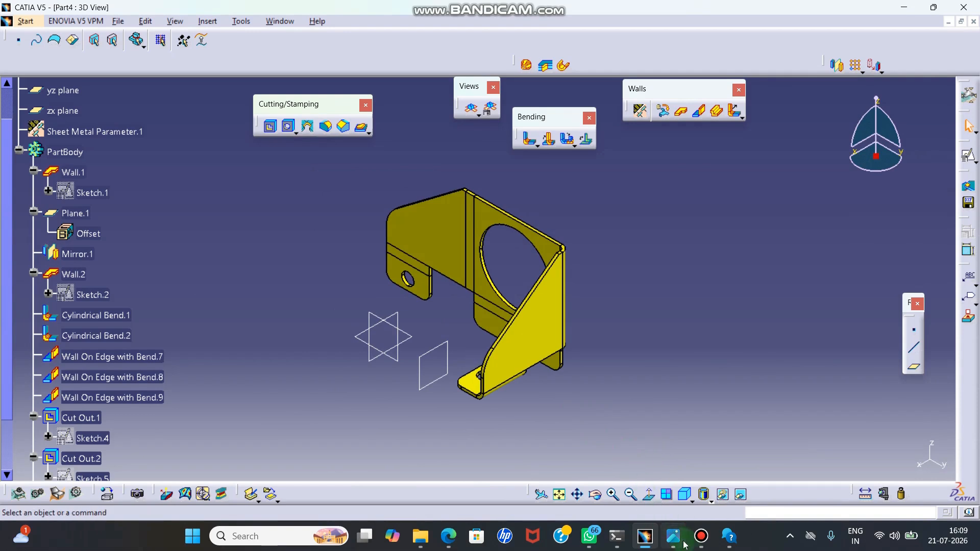
click(701, 536)
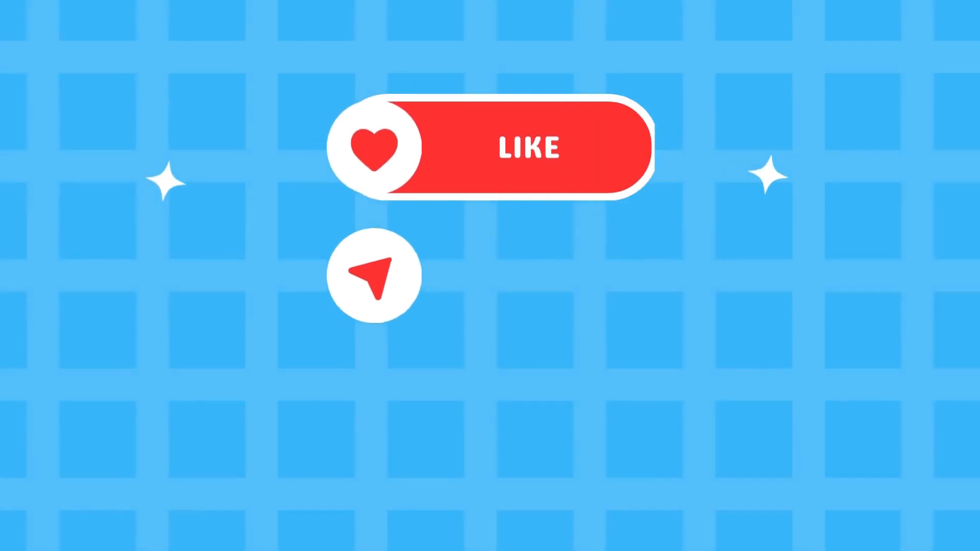